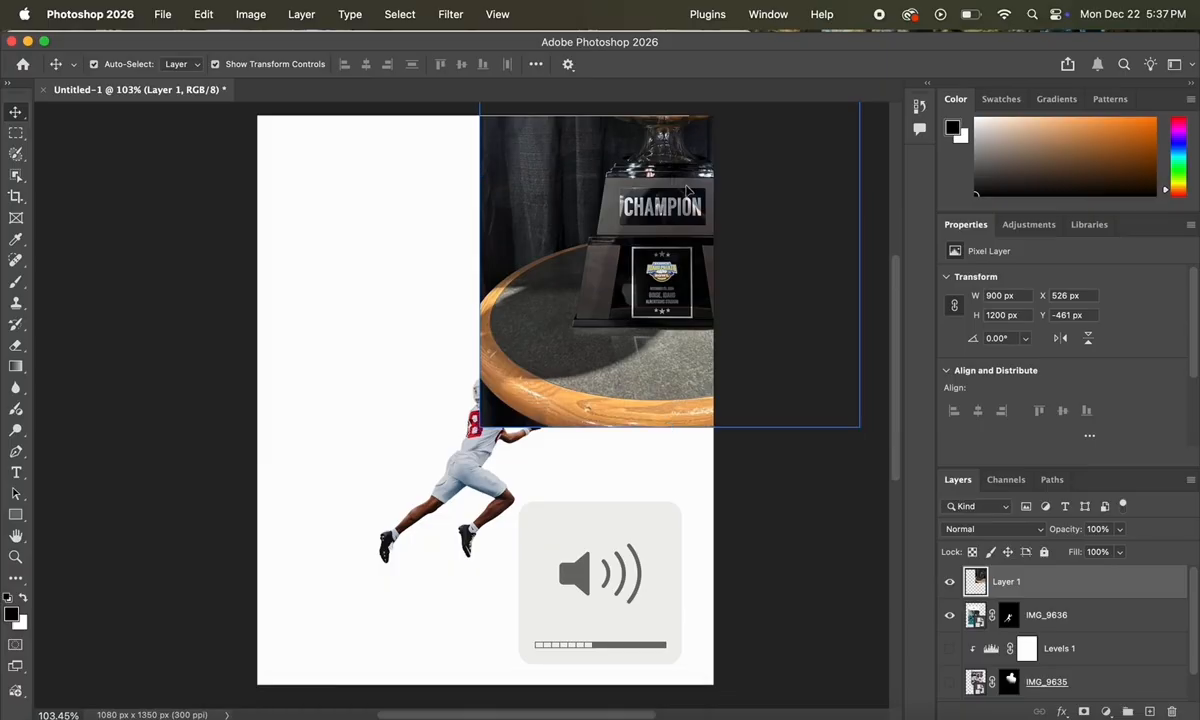
# Step: Scale the trophy photo to about 108% (976 × 1301 px) and centre it on the page
pyautogui.moveTo(500, 248); pyautogui.dragTo(510, 270)
pyautogui.moveTo(485, 172); pyautogui.dragTo(485, 125)
pyautogui.moveTo(465, 290); pyautogui.dragTo(465, 310)
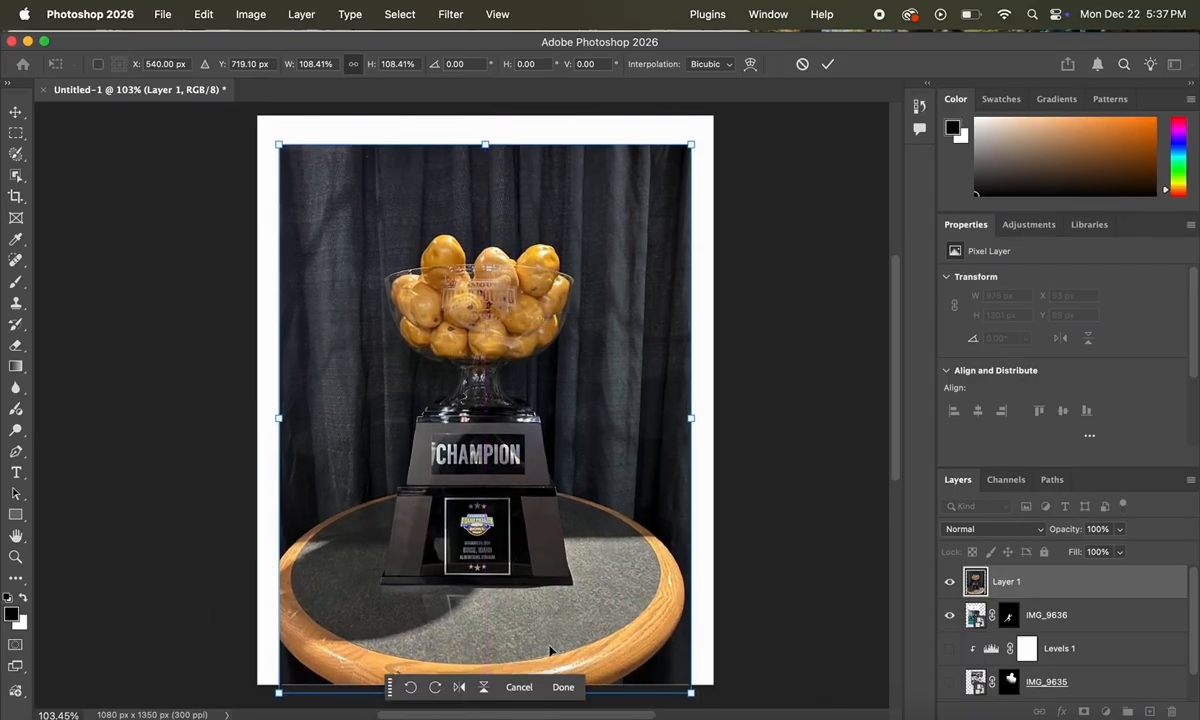
pyautogui.click(563, 688)
# Step: Select Subject on the trophy, shift its edge to +5%, output a mask, and move it below IMG_9636
pyautogui.click(16, 175)
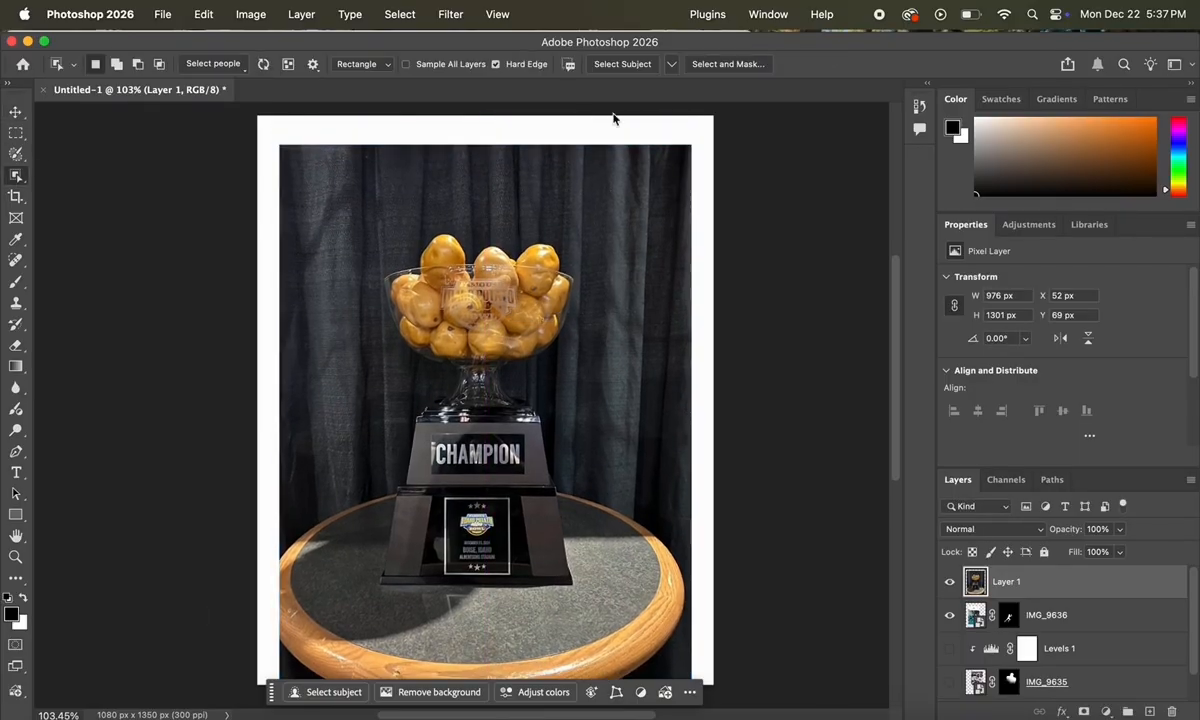
pyautogui.click(623, 64)
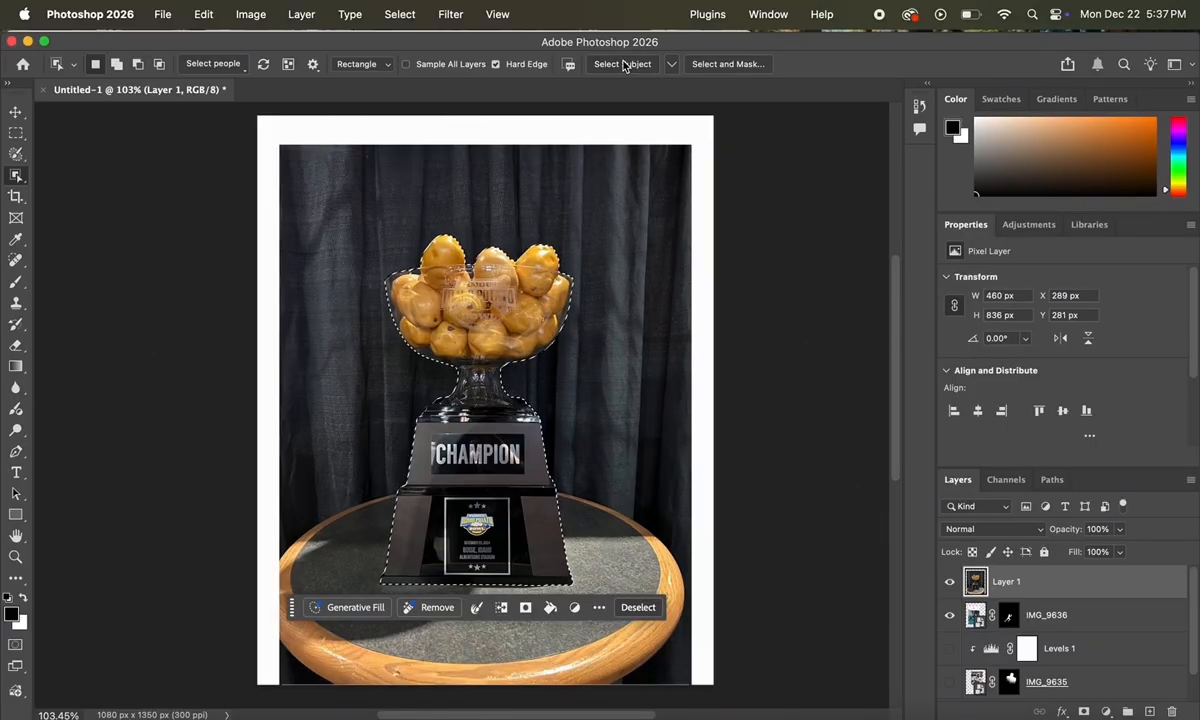
pyautogui.click(728, 64)
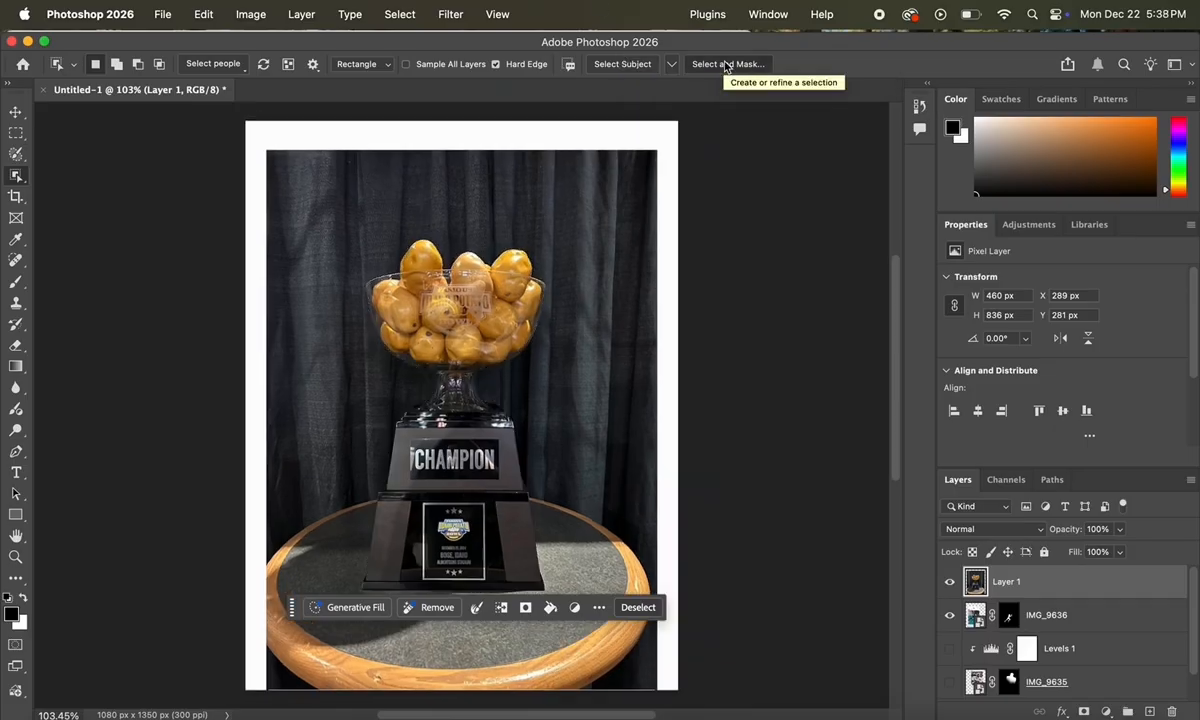
pyautogui.scroll(5, 638, 338)
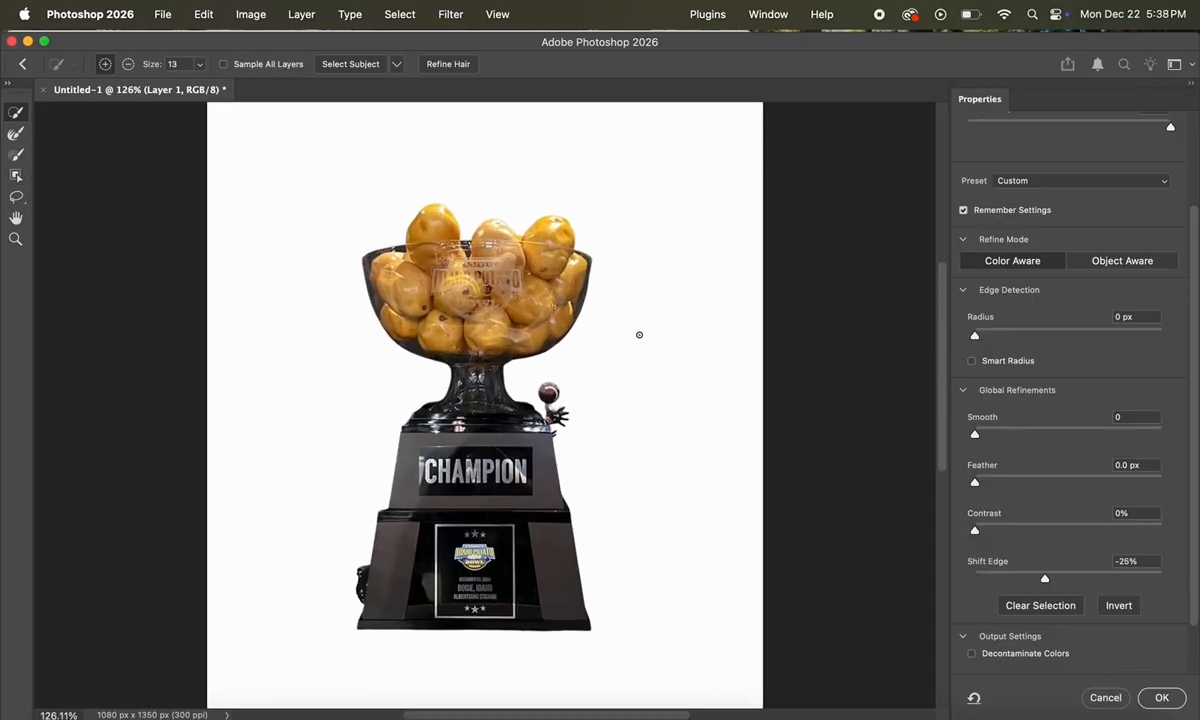
pyautogui.moveTo(1044, 578)
pyautogui.mouseDown()
pyautogui.moveTo(1074, 580)
pyautogui.moveTo(1053, 580)
pyautogui.mouseUp()
pyautogui.scroll(-5, 693, 450)
pyautogui.click(1155, 697)
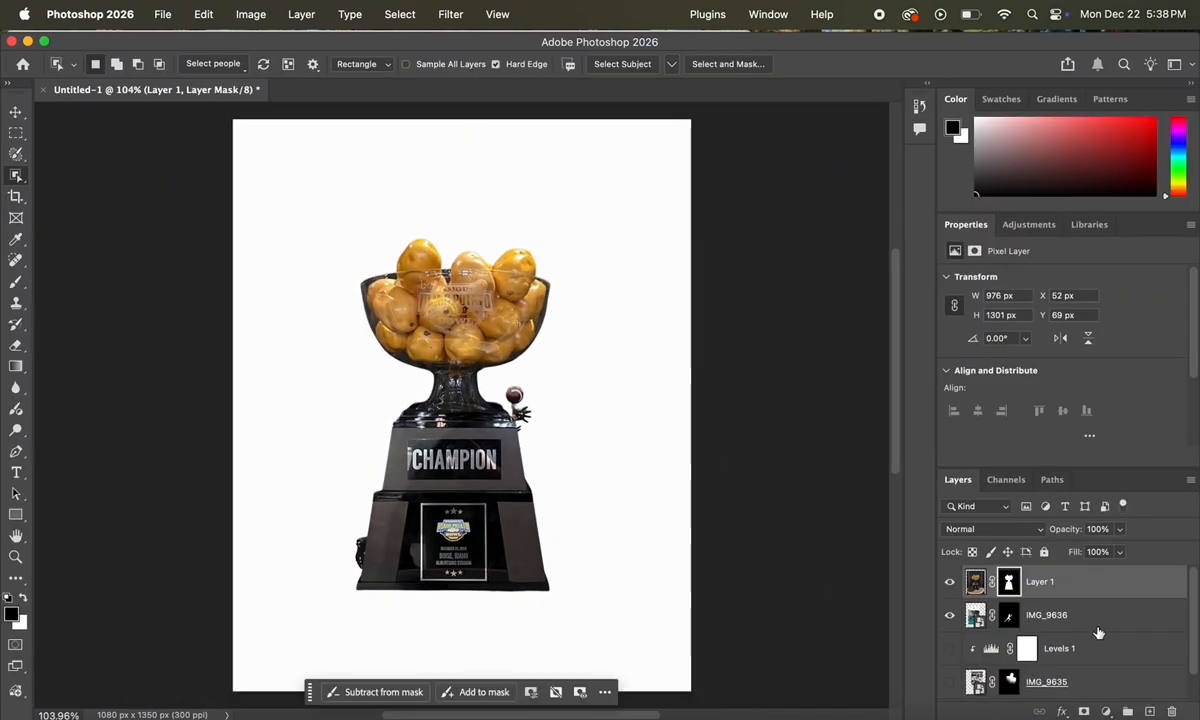
pyautogui.moveTo(1089, 583); pyautogui.dragTo(1013, 695)
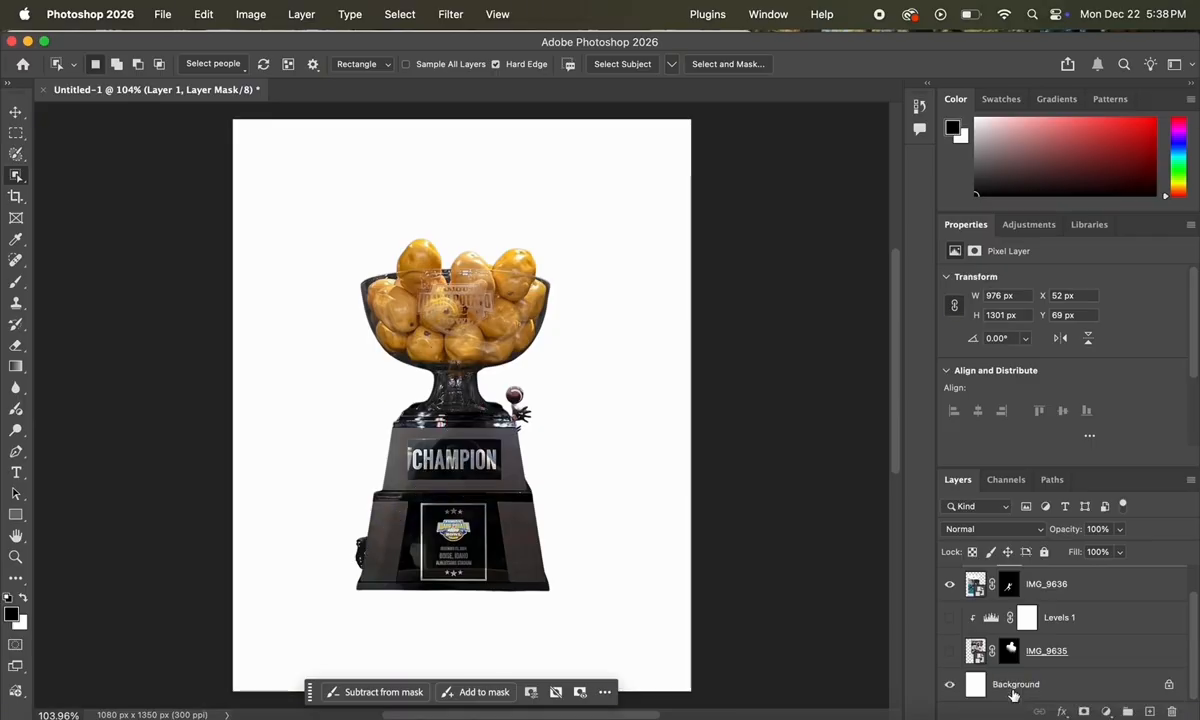
# Step: Undo the trophy's last reorder and turn the Levels 1 and IMG_9635 layers back on
pyautogui.scroll(3, 1014, 693)
pyautogui.moveTo(1064, 586); pyautogui.dragTo(998, 667)
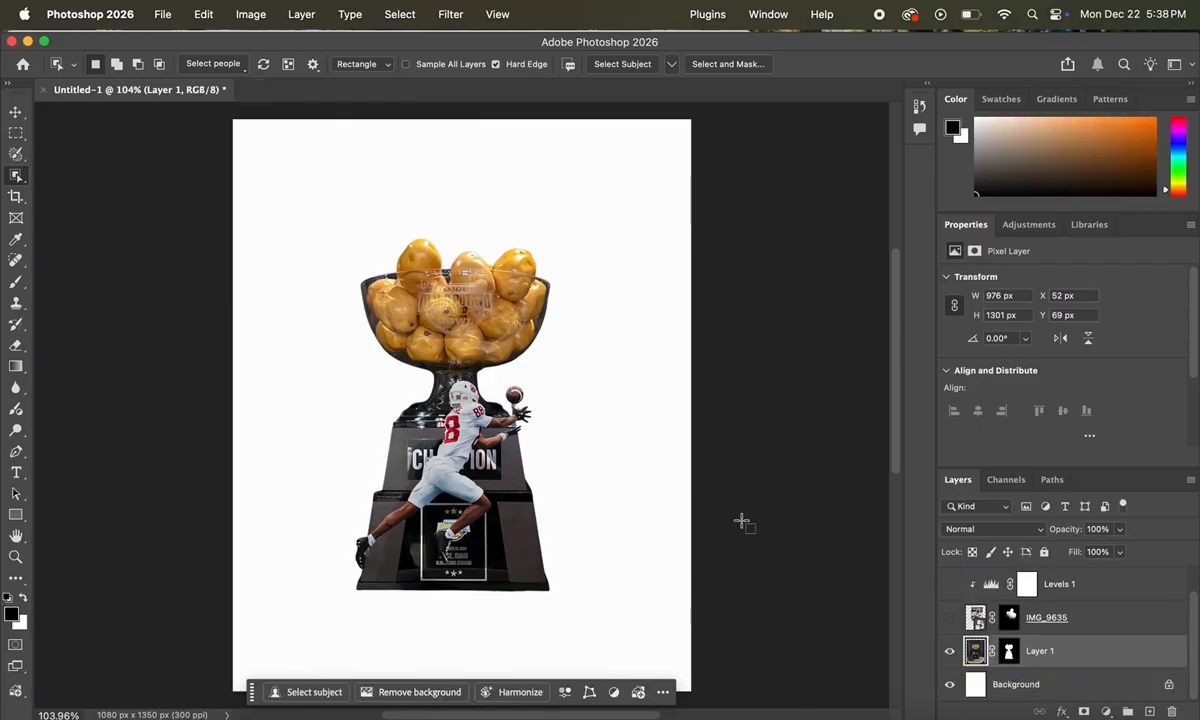
pyautogui.click(15, 113)
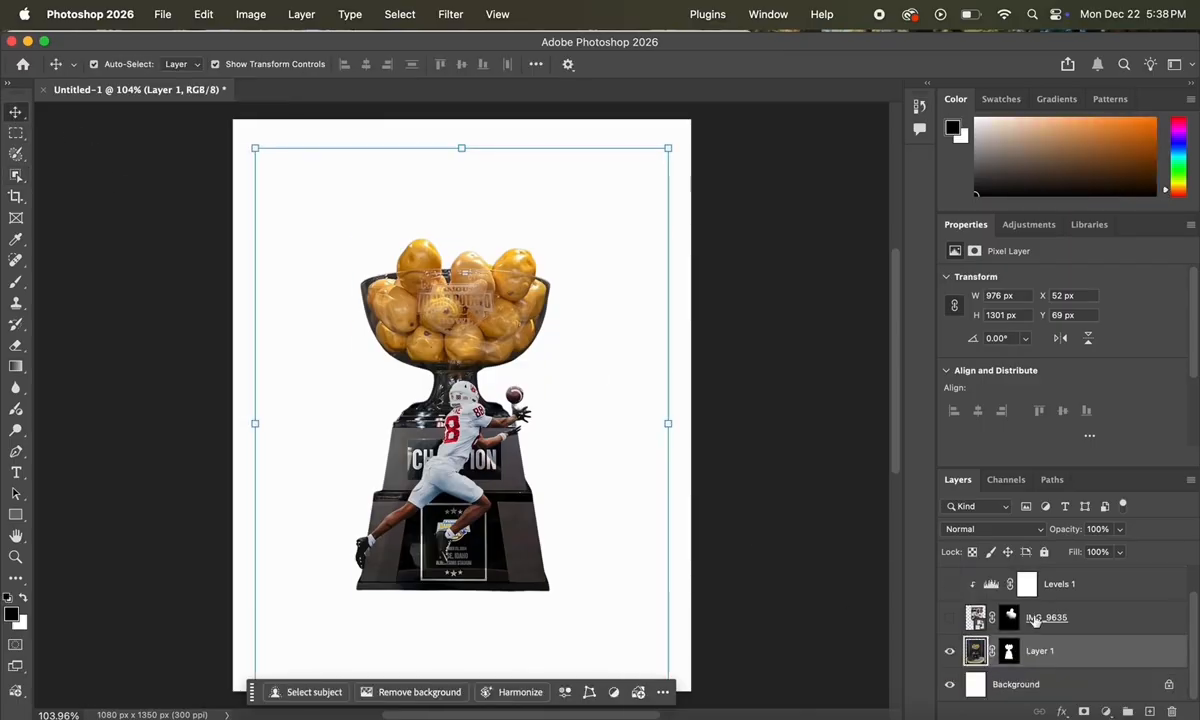
pyautogui.press('super+z')
pyautogui.press('super+z')
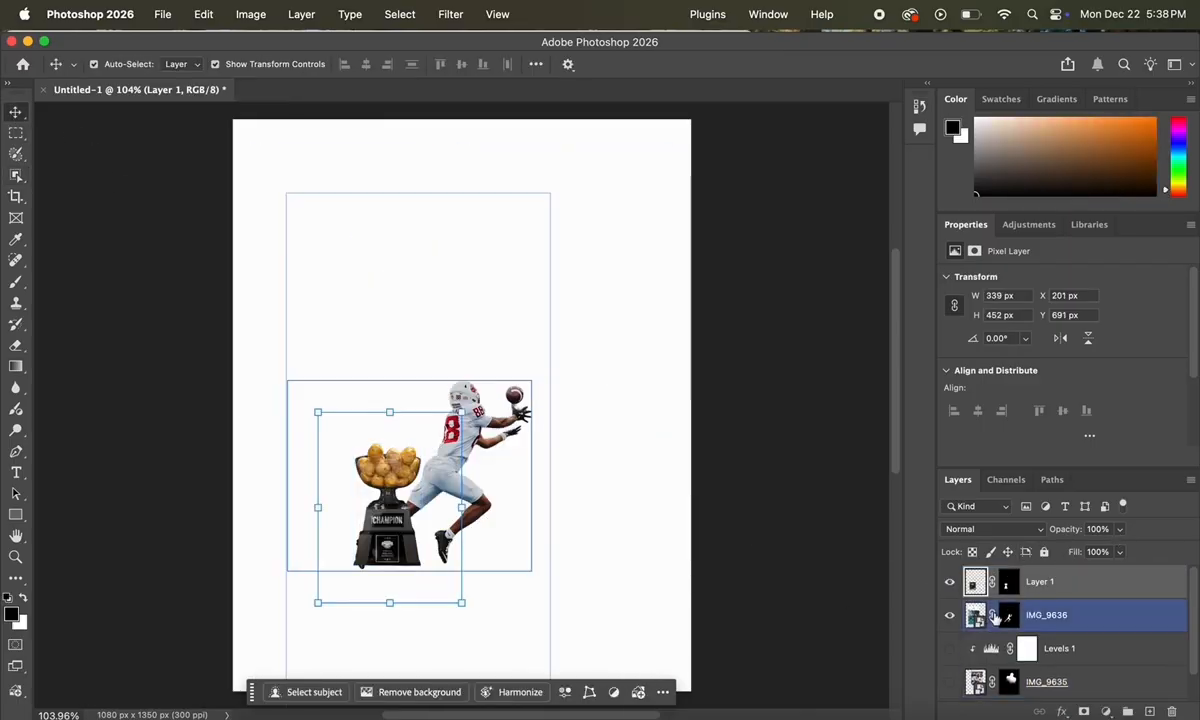
pyautogui.click(947, 651)
pyautogui.scroll(-1, 1034, 667)
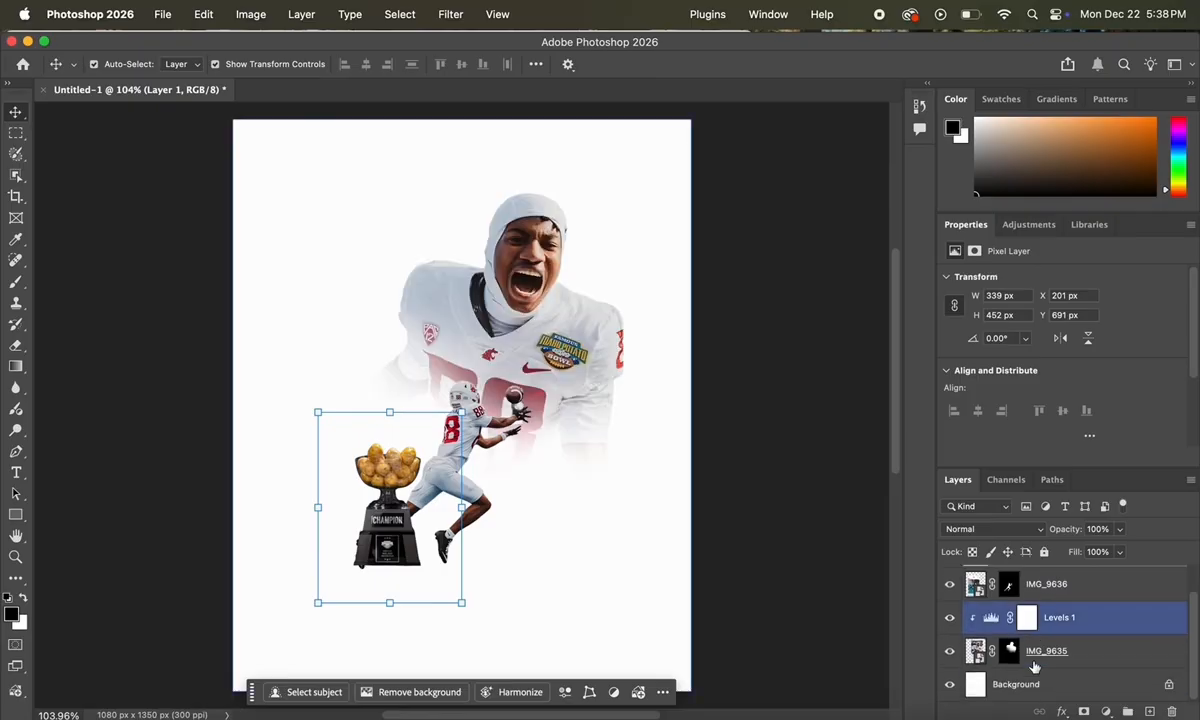
pyautogui.scroll(1, 1034, 667)
pyautogui.click(1034, 672)
pyautogui.click(857, 500)
# Step: Scale the trophy to about 184% (503 × 671 px), lower it, and stack it beneath IMG_9635
pyautogui.click(362, 463)
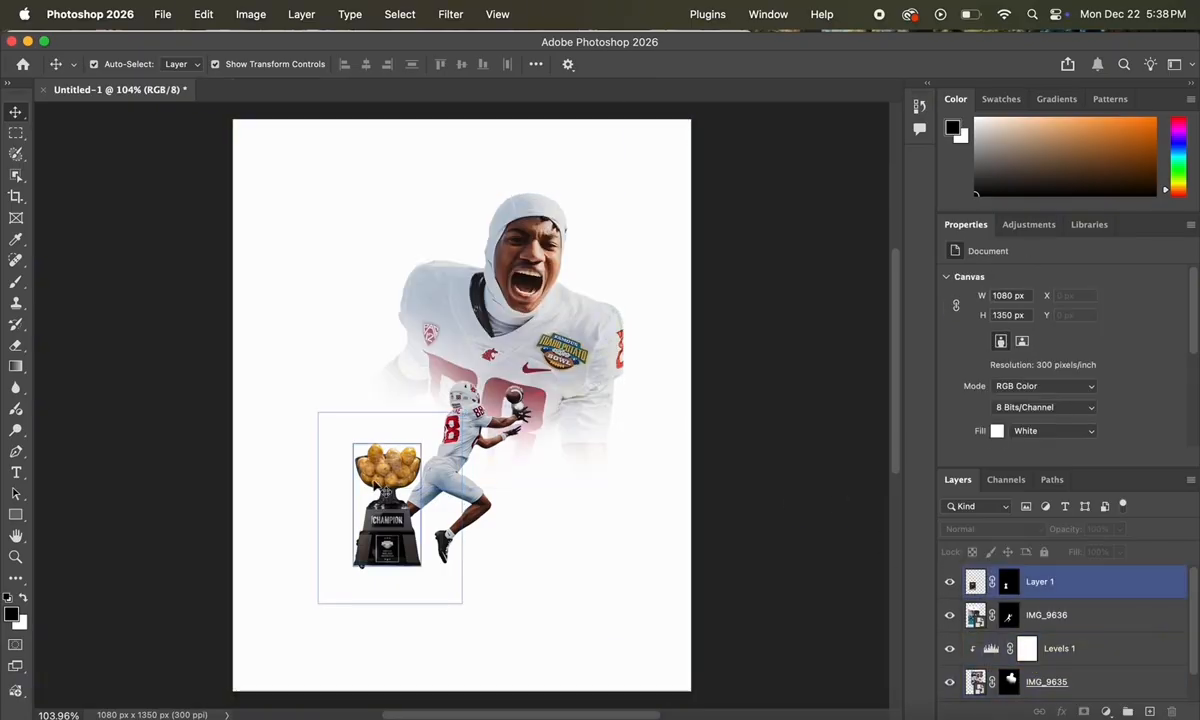
pyautogui.moveTo(389, 411); pyautogui.dragTo(412, 319)
pyautogui.moveTo(383, 452); pyautogui.dragTo(386, 481)
pyautogui.click(474, 672)
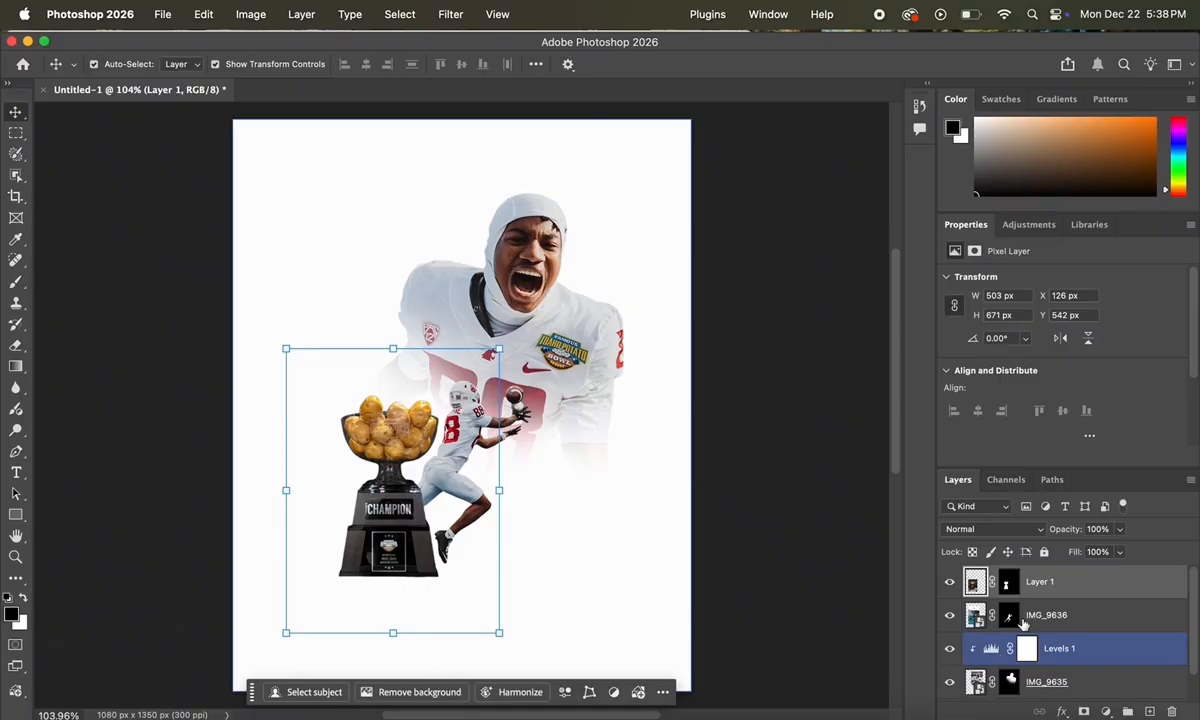
pyautogui.moveTo(1050, 583); pyautogui.dragTo(1005, 684)
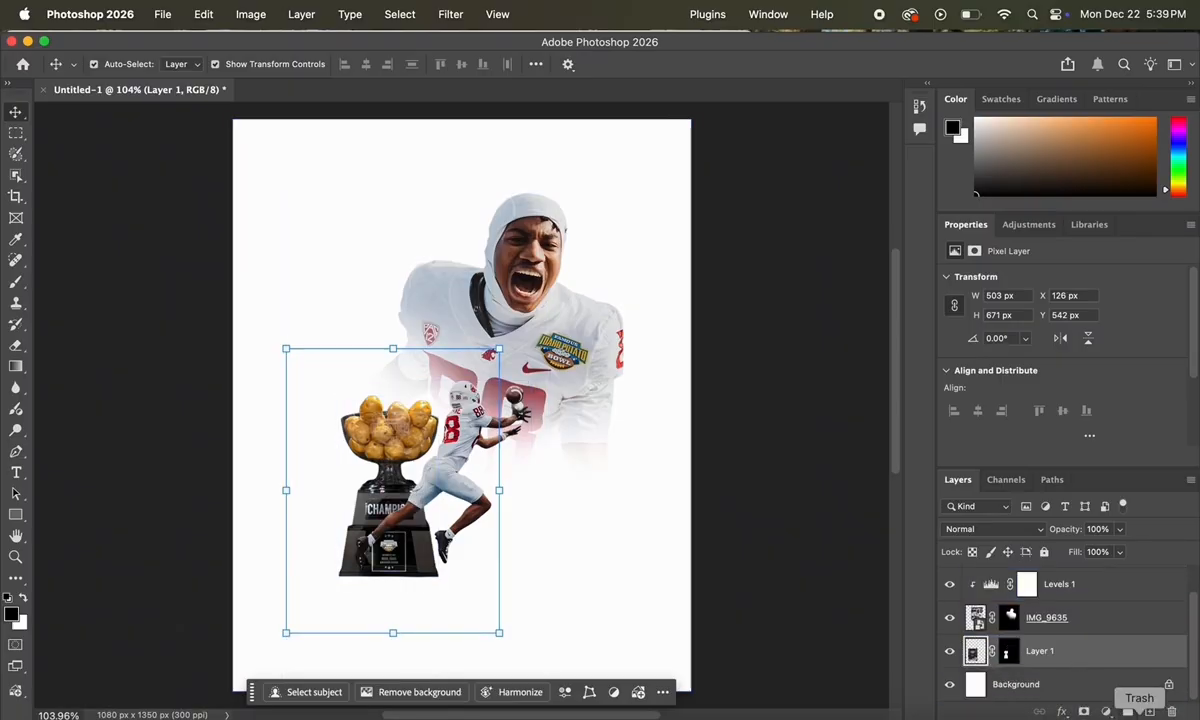
pyautogui.click(1106, 712)
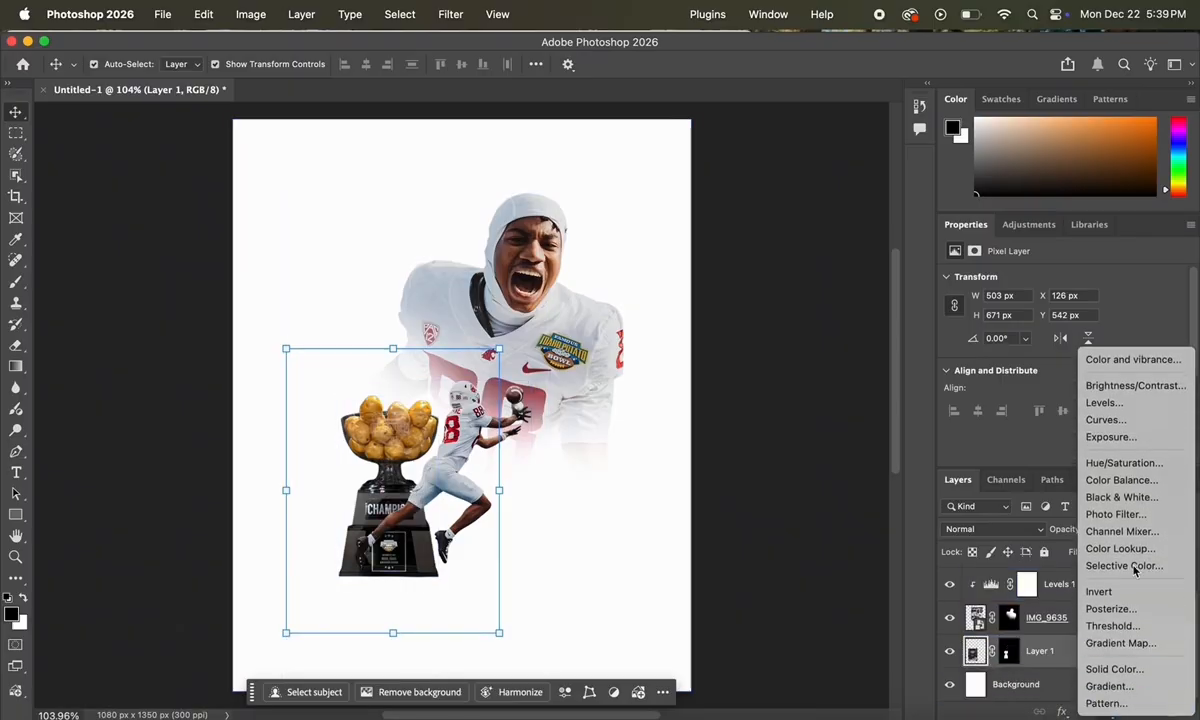
# Step: Clip Black & White and Levels adjustments to the trophy, darkening its midtones to 0.73
pyautogui.click(1120, 497)
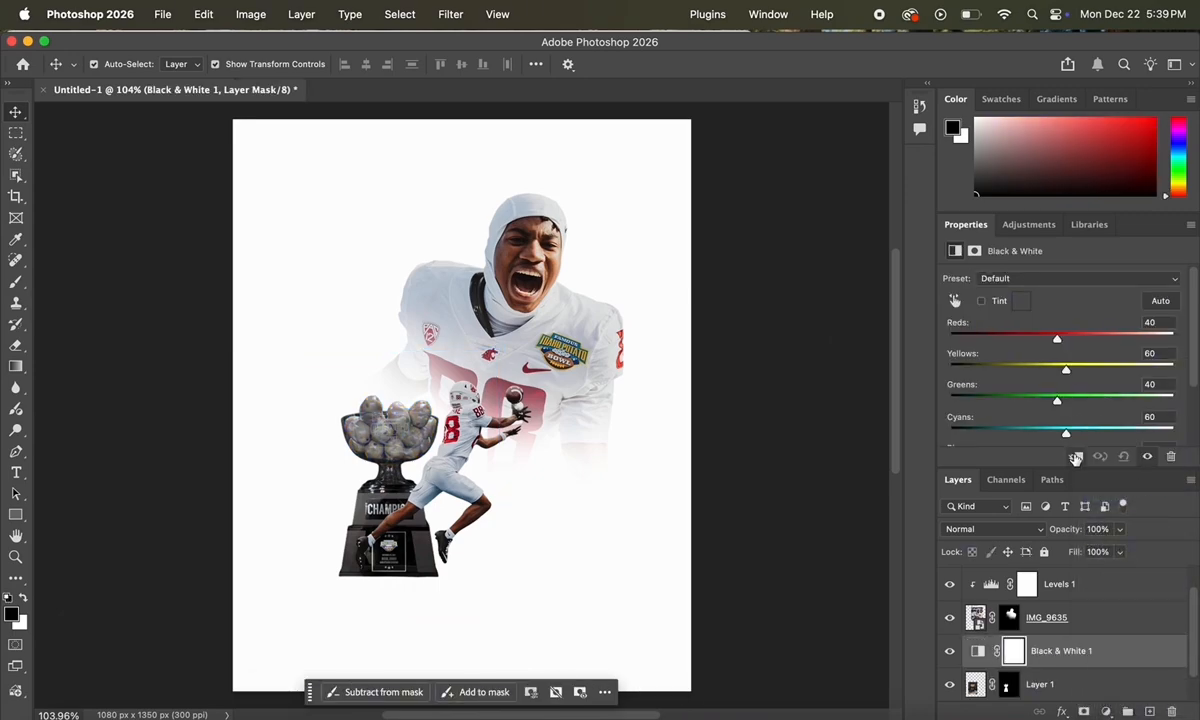
pyautogui.click(1075, 457)
pyautogui.click(1070, 691)
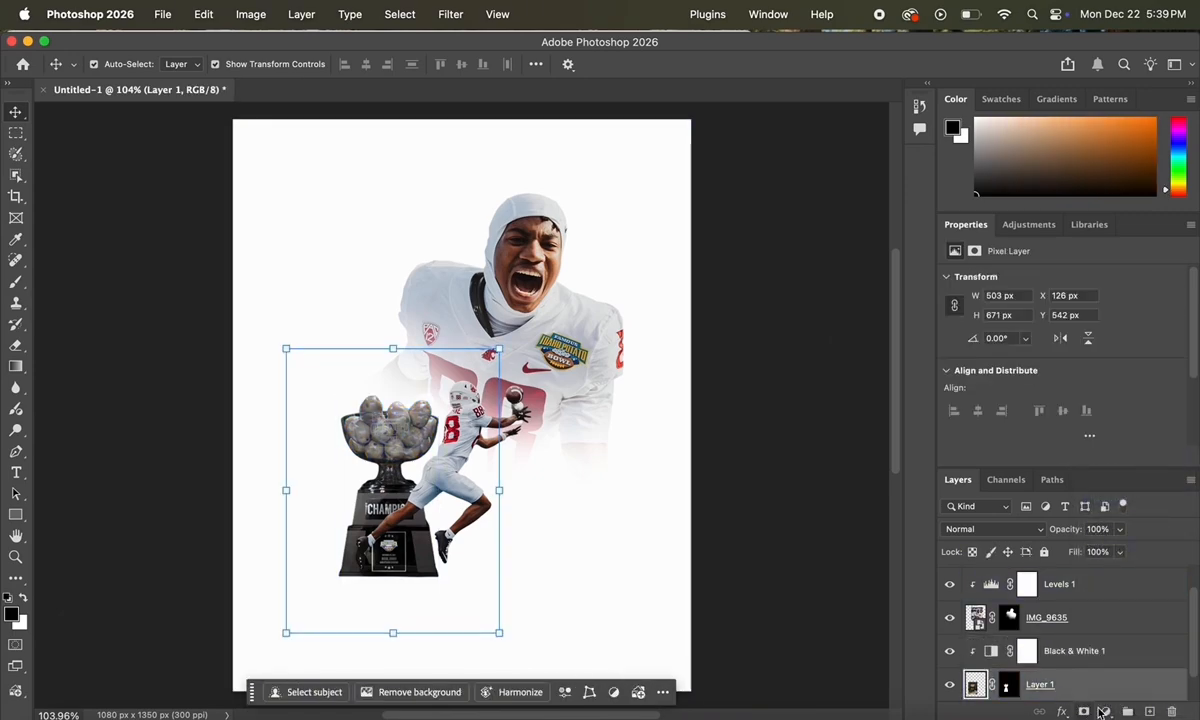
pyautogui.click(1103, 711)
pyautogui.click(1122, 458)
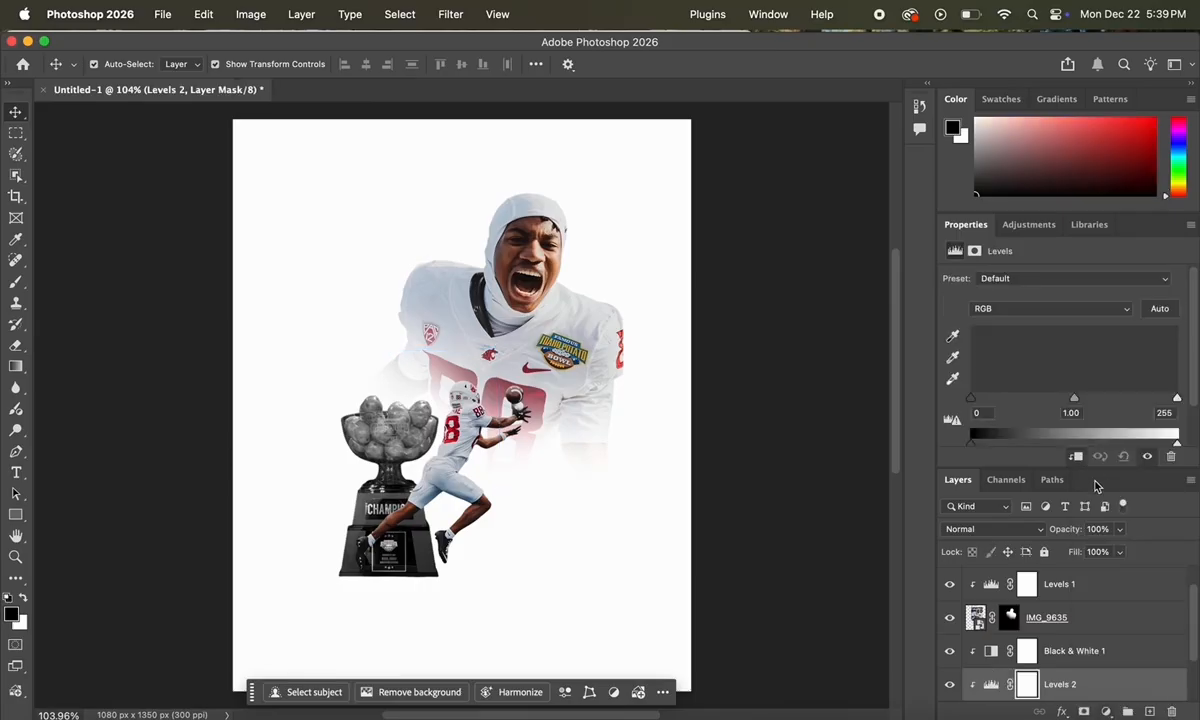
pyautogui.moveTo(1074, 399); pyautogui.dragTo(1101, 411)
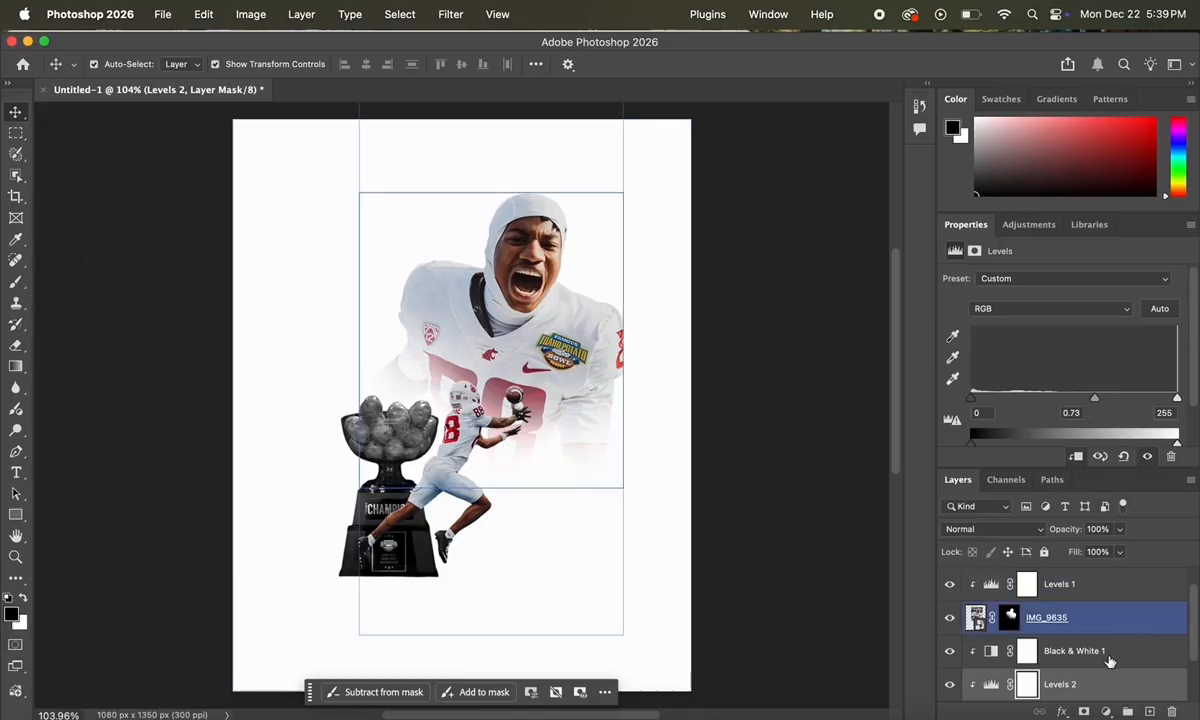
# Step: Shrink the trophy to about 85% and shift it slightly right
pyautogui.click(390, 440)
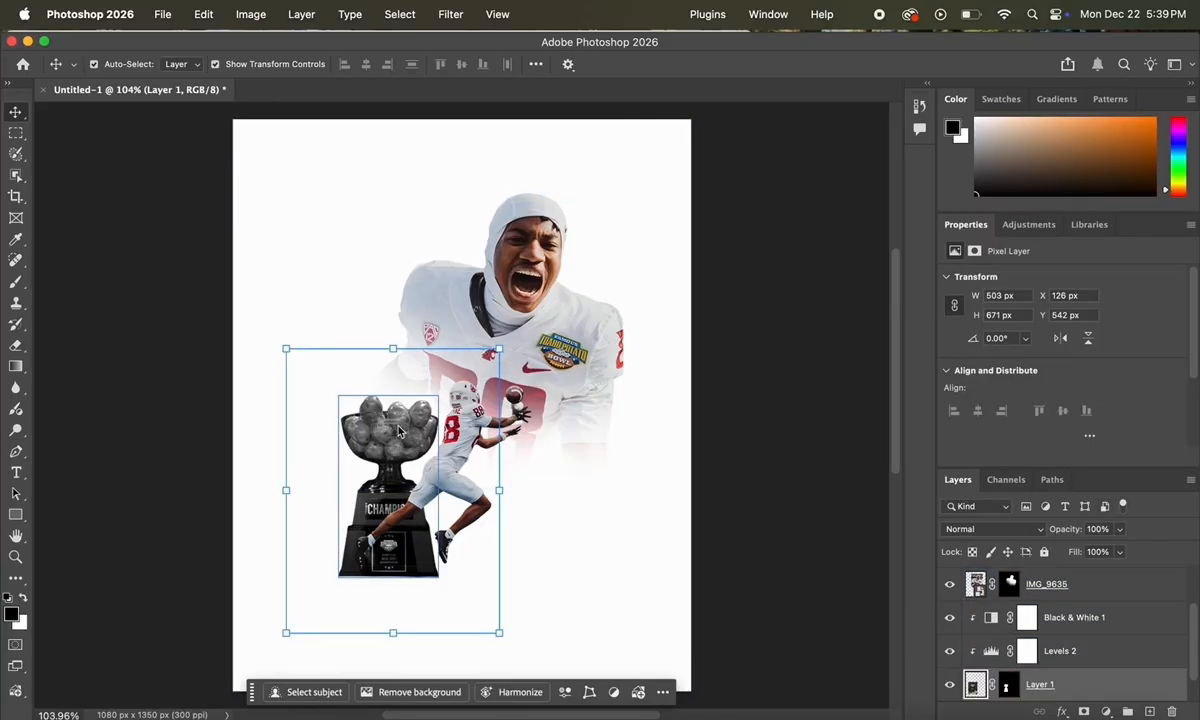
pyautogui.moveTo(394, 348); pyautogui.dragTo(393, 394)
pyautogui.moveTo(418, 567)
pyautogui.mouseDown()
pyautogui.moveTo(537, 560)
pyautogui.moveTo(418, 544)
pyautogui.mouseUp()
# Step: Commit the trophy, then place the IMG_9642 tweet scaled to 6.40% left of the player
pyautogui.click(471, 645)
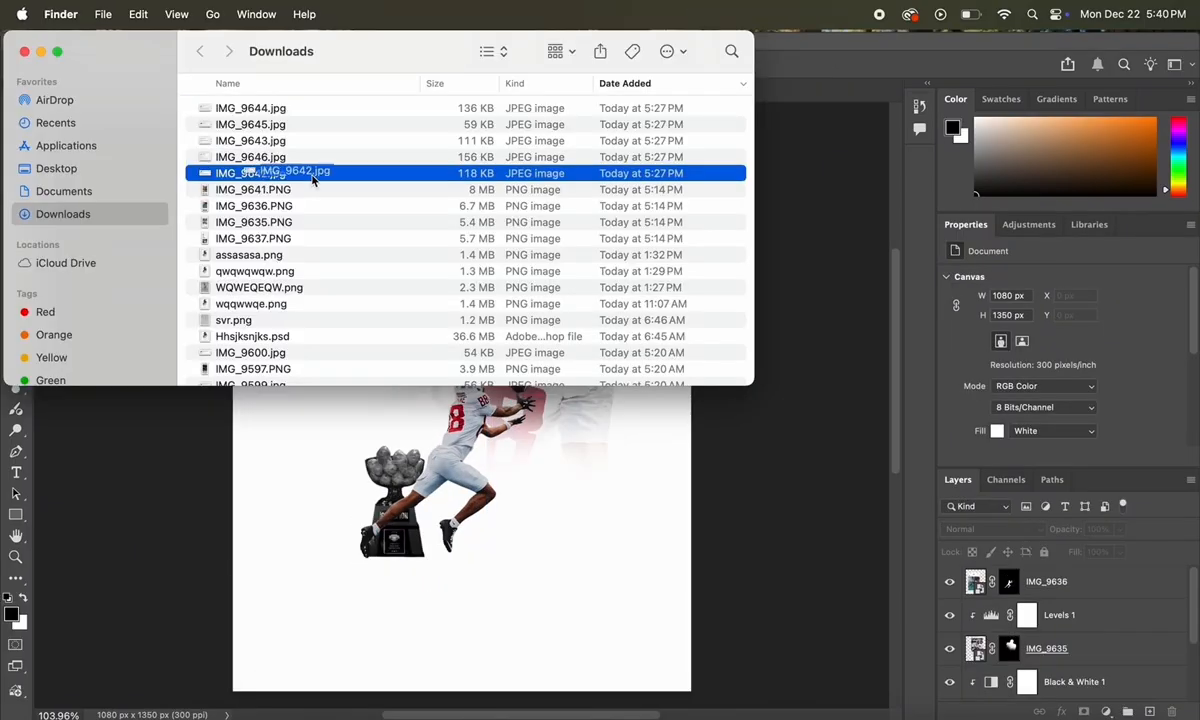
pyautogui.moveTo(313, 177); pyautogui.dragTo(505, 497)
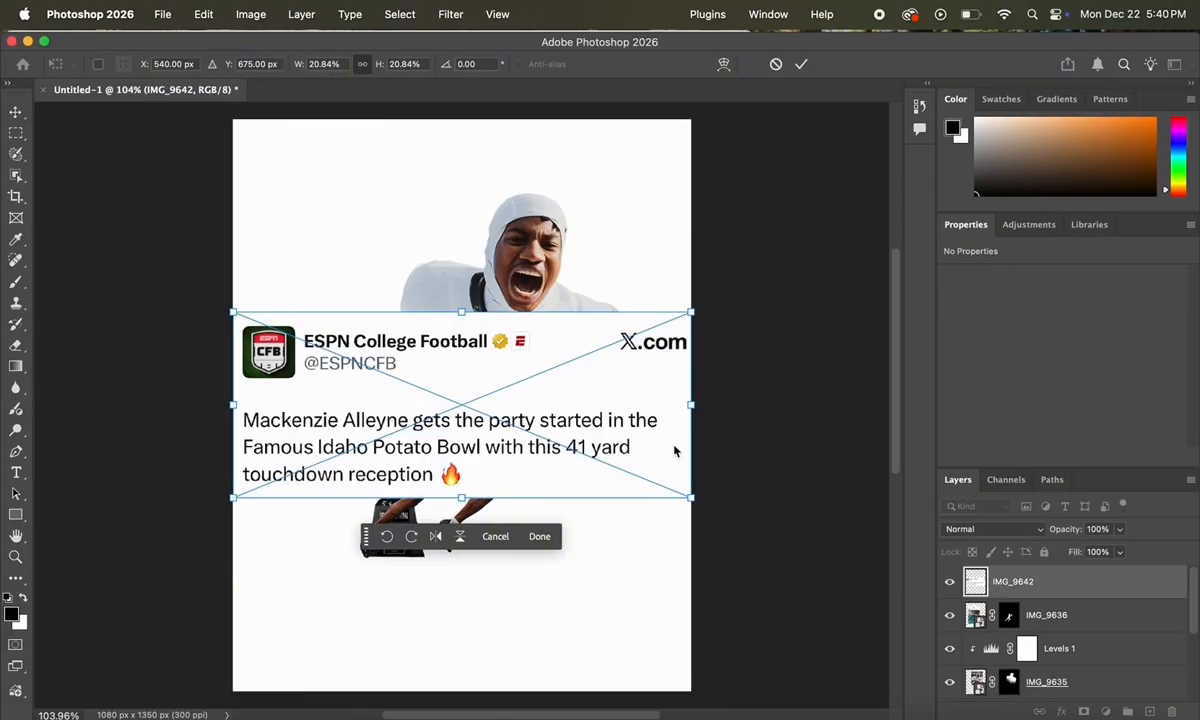
pyautogui.moveTo(687, 405); pyautogui.dragTo(402, 410)
pyautogui.press('Return')
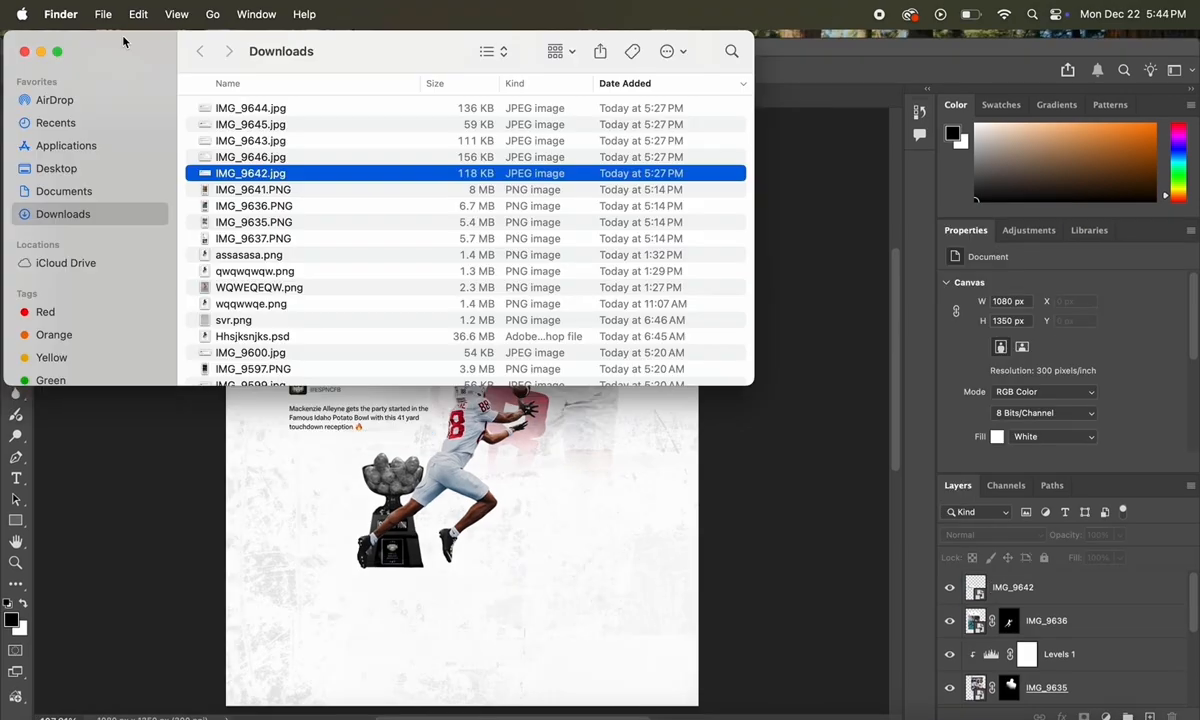
pyautogui.press('XF86AudioLowerVolume')
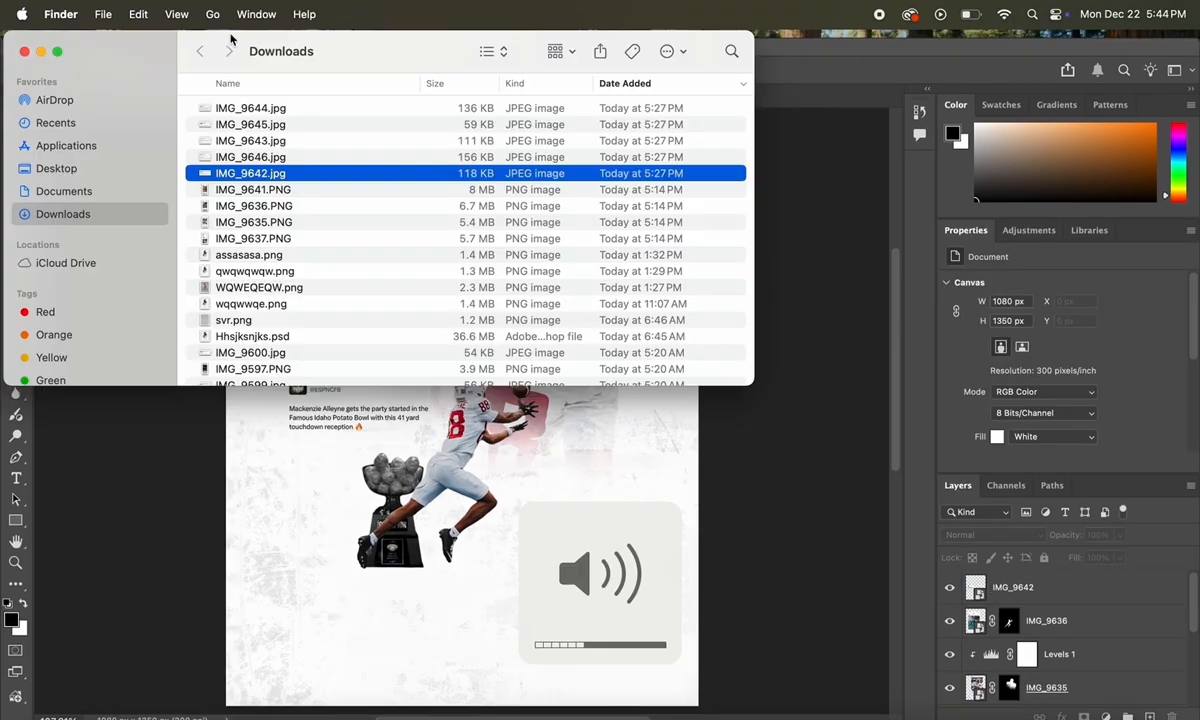
# Step: Place the IMG_9646 and IMG_9643 tweet screenshots and shrink each into a small box
pyautogui.click(268, 157)
pyautogui.moveTo(268, 157); pyautogui.dragTo(577, 455)
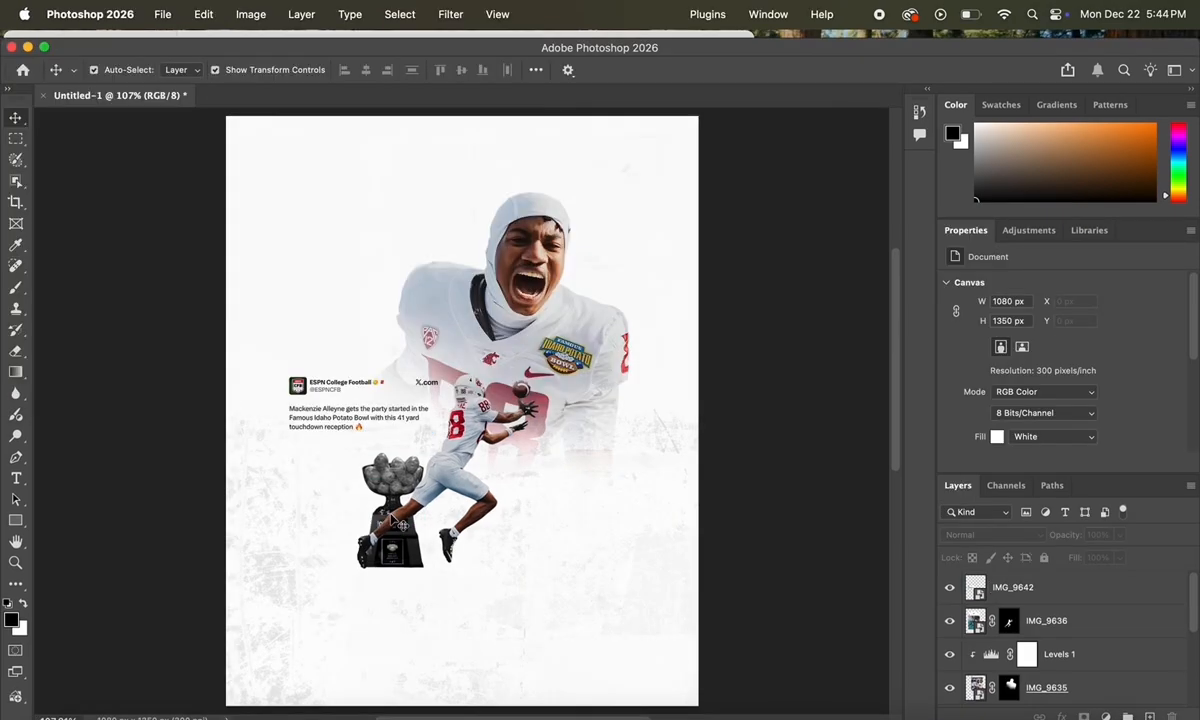
pyautogui.click(538, 599)
pyautogui.press('XF86AudioLowerVolume')
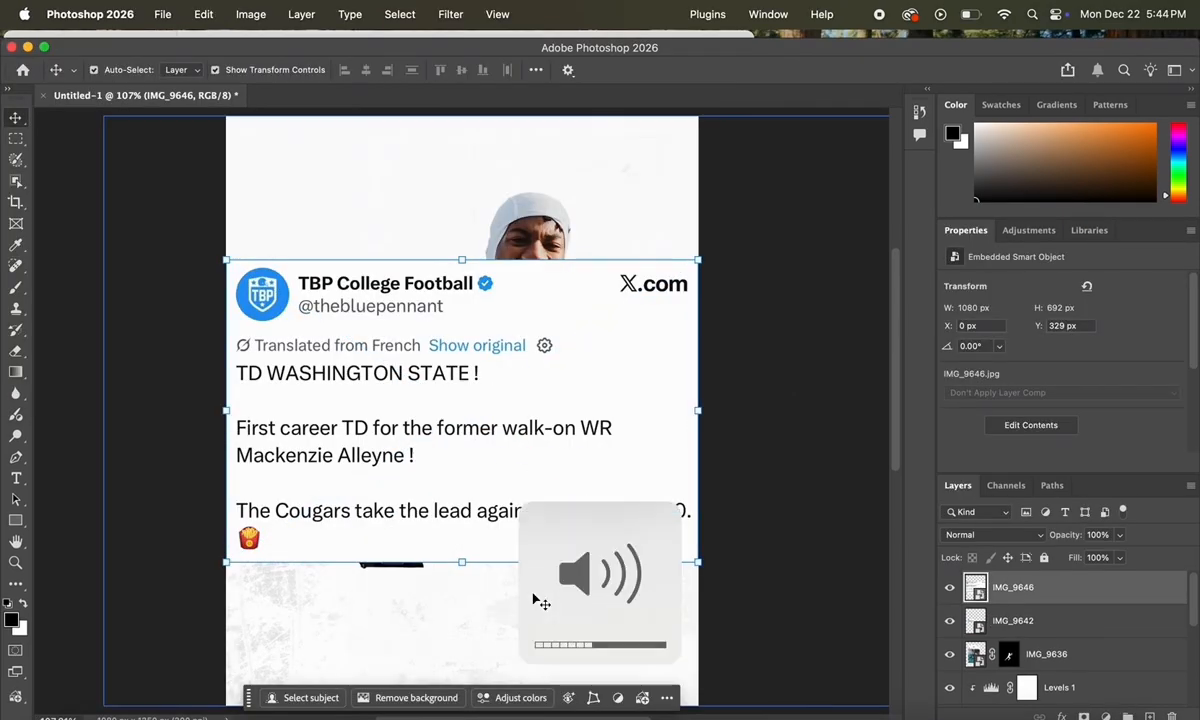
pyautogui.moveTo(462, 261); pyautogui.dragTo(605, 470)
pyautogui.click(538, 600)
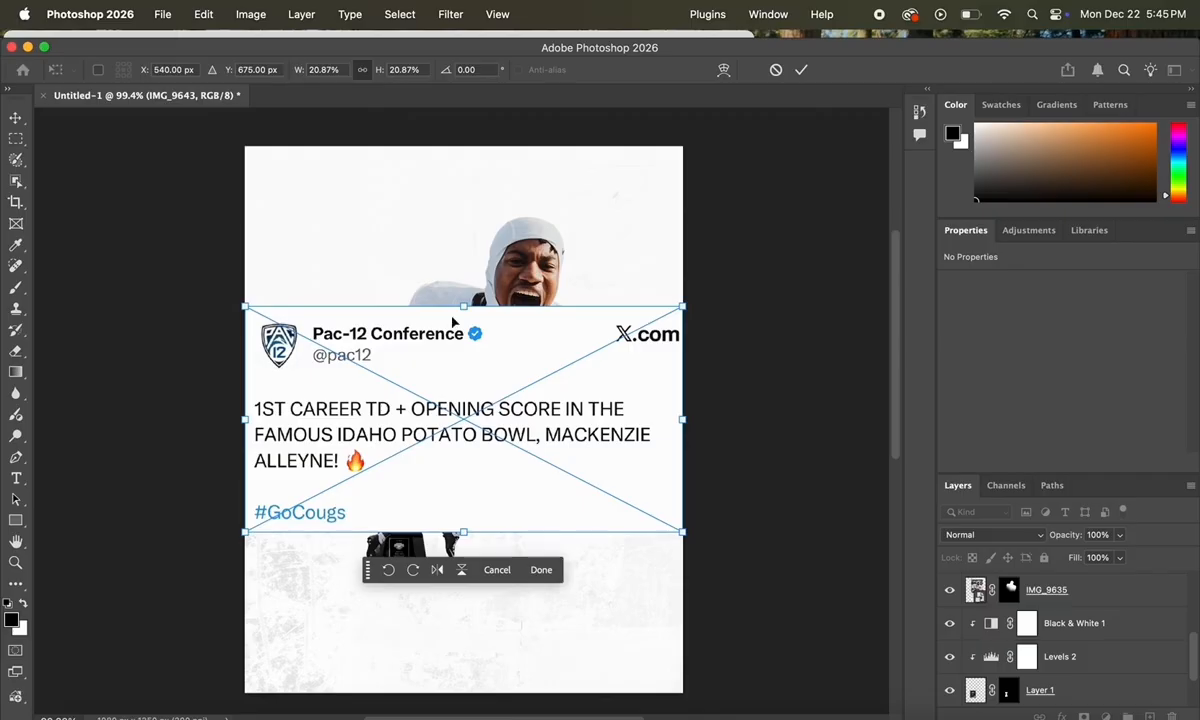
pyautogui.moveTo(463, 302); pyautogui.dragTo(584, 405)
pyautogui.click(540, 570)
# Step: Set the tweet layer's blend mode to Darken
pyautogui.click(1037, 537)
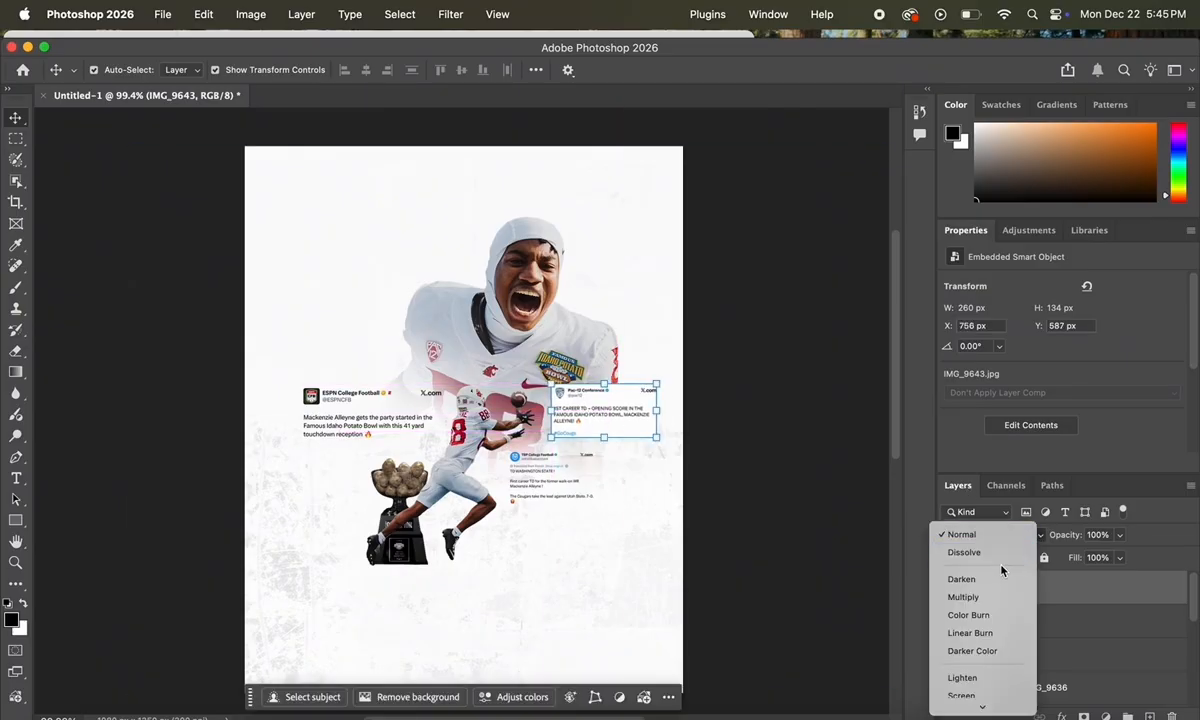
pyautogui.click(997, 575)
pyautogui.click(1042, 536)
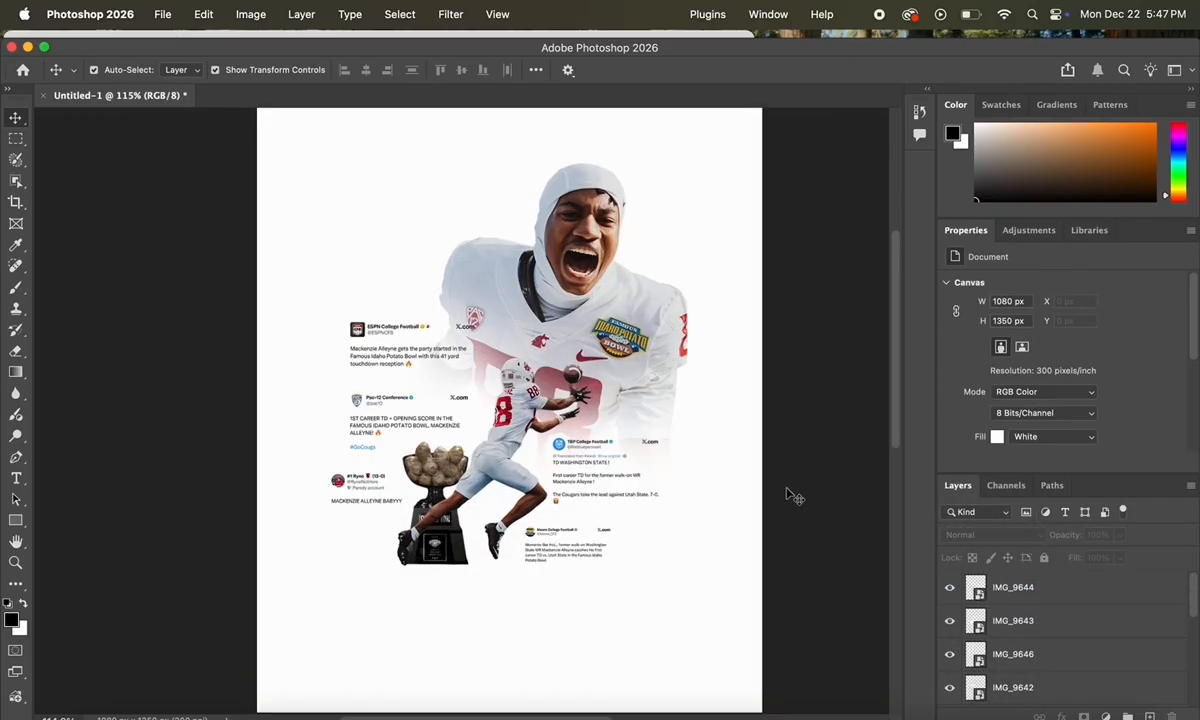
pyautogui.scroll(-2, 795, 497)
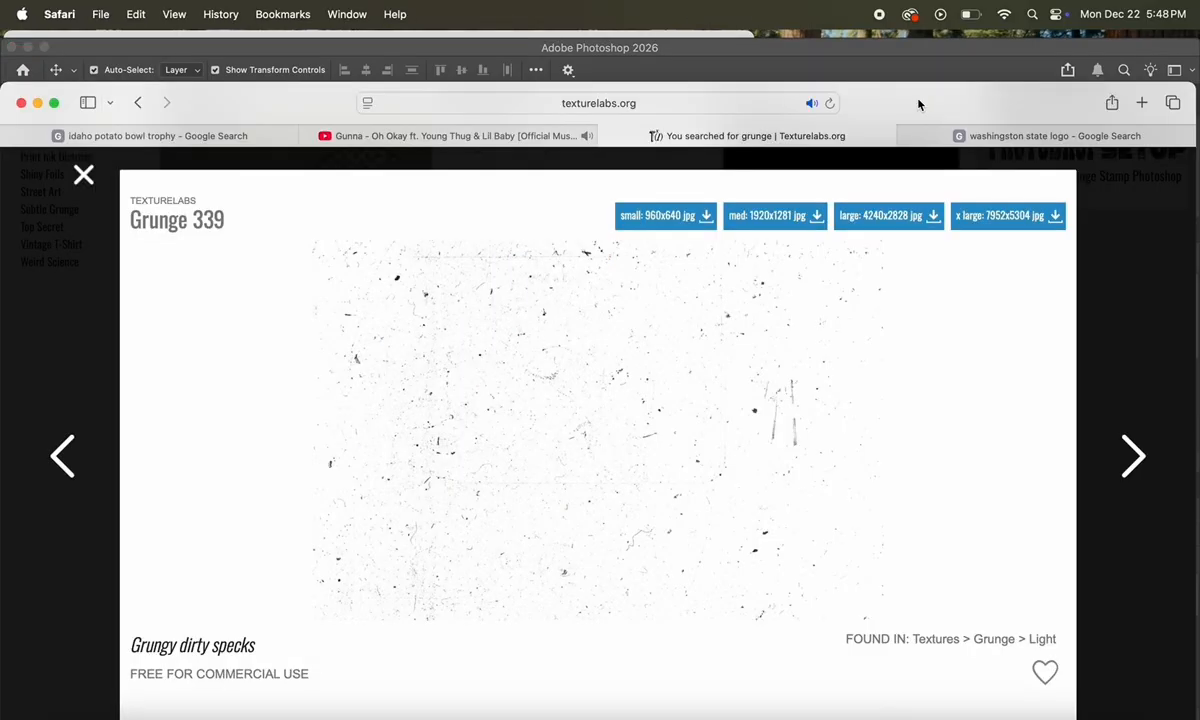
# Step: Place the Grunge 339 texture and stretch it to cover the whole page
pyautogui.moveTo(919, 102); pyautogui.dragTo(910, 402)
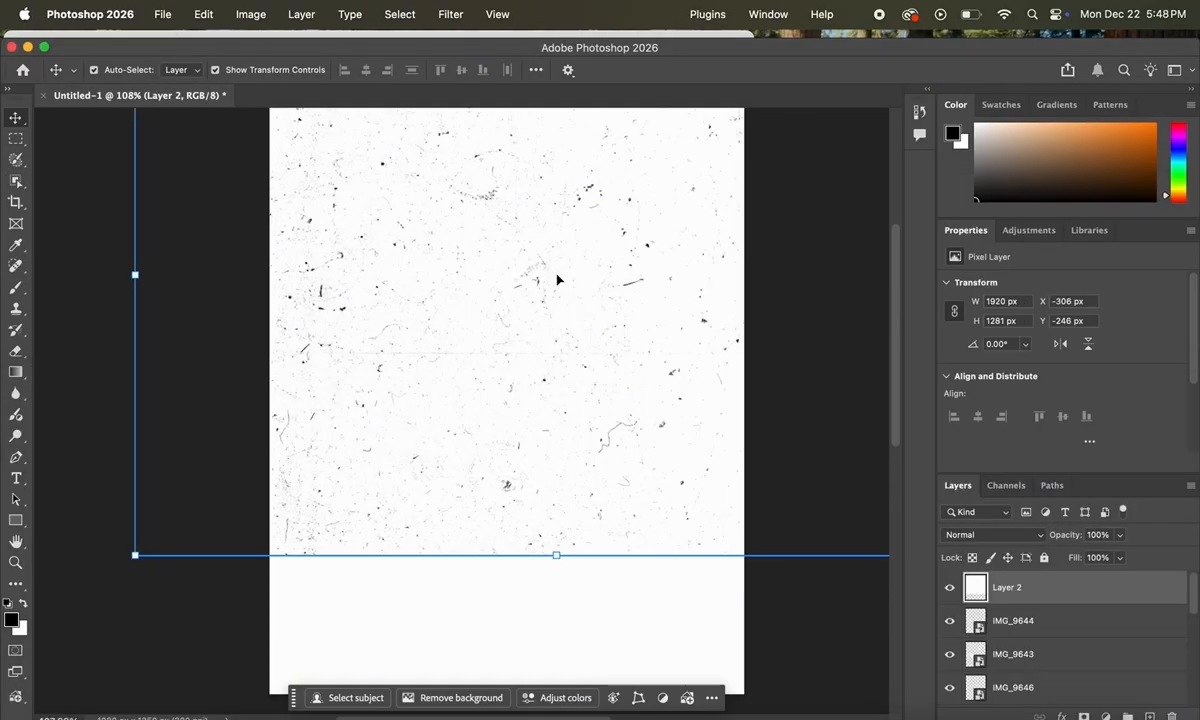
pyautogui.moveTo(556, 278); pyautogui.dragTo(490, 419)
pyautogui.scroll(-2, 490, 419)
pyautogui.click(504, 400)
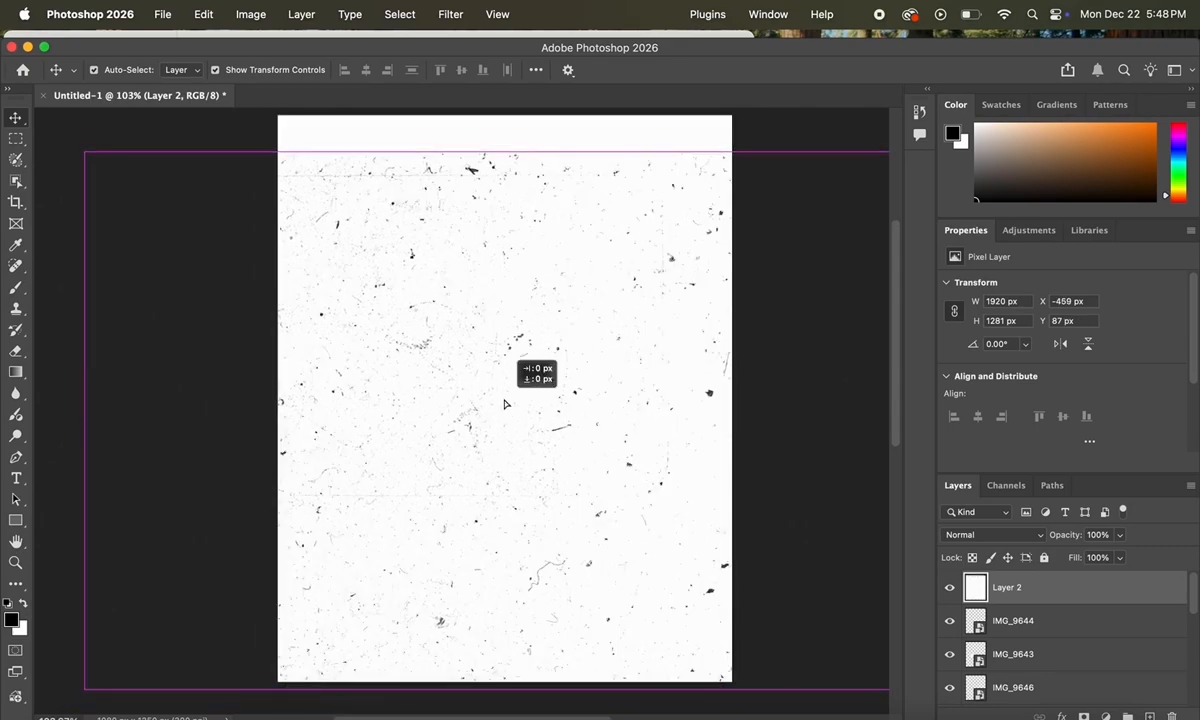
pyautogui.moveTo(487, 152); pyautogui.dragTo(490, 117)
pyautogui.click(551, 693)
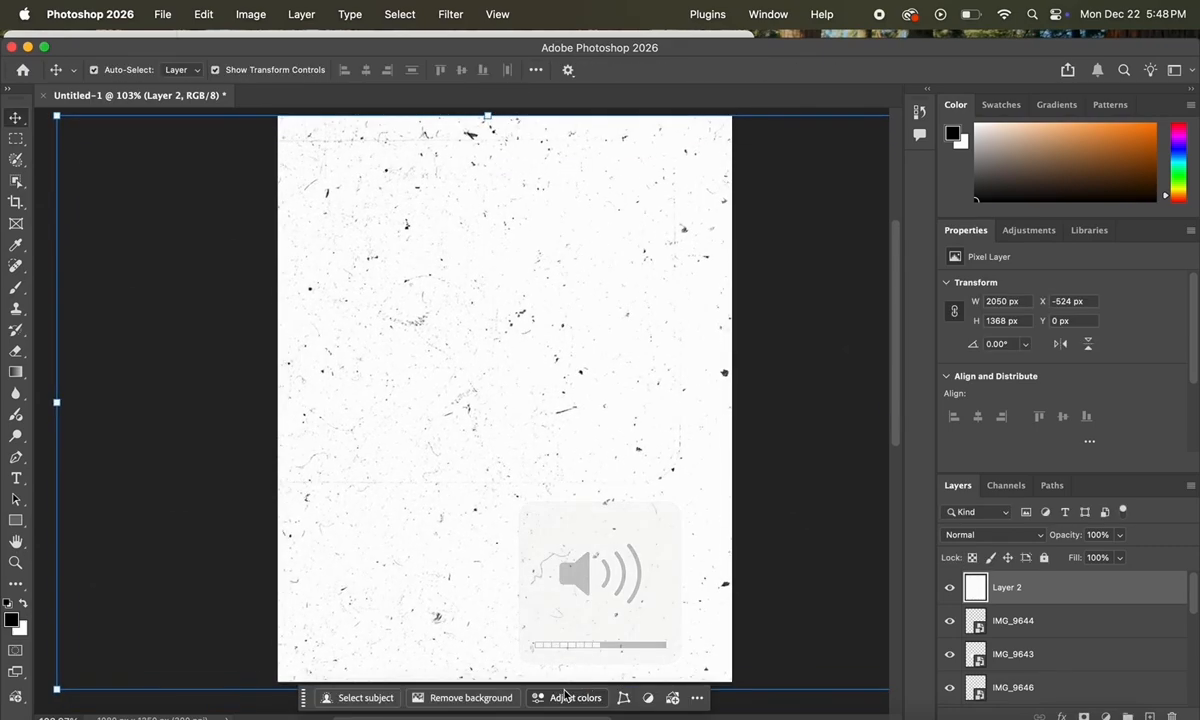
# Step: Move the texture beneath all artwork, fade it to 17% opacity, and add empty Layer 3
pyautogui.moveTo(1090, 595); pyautogui.dragTo(997, 689)
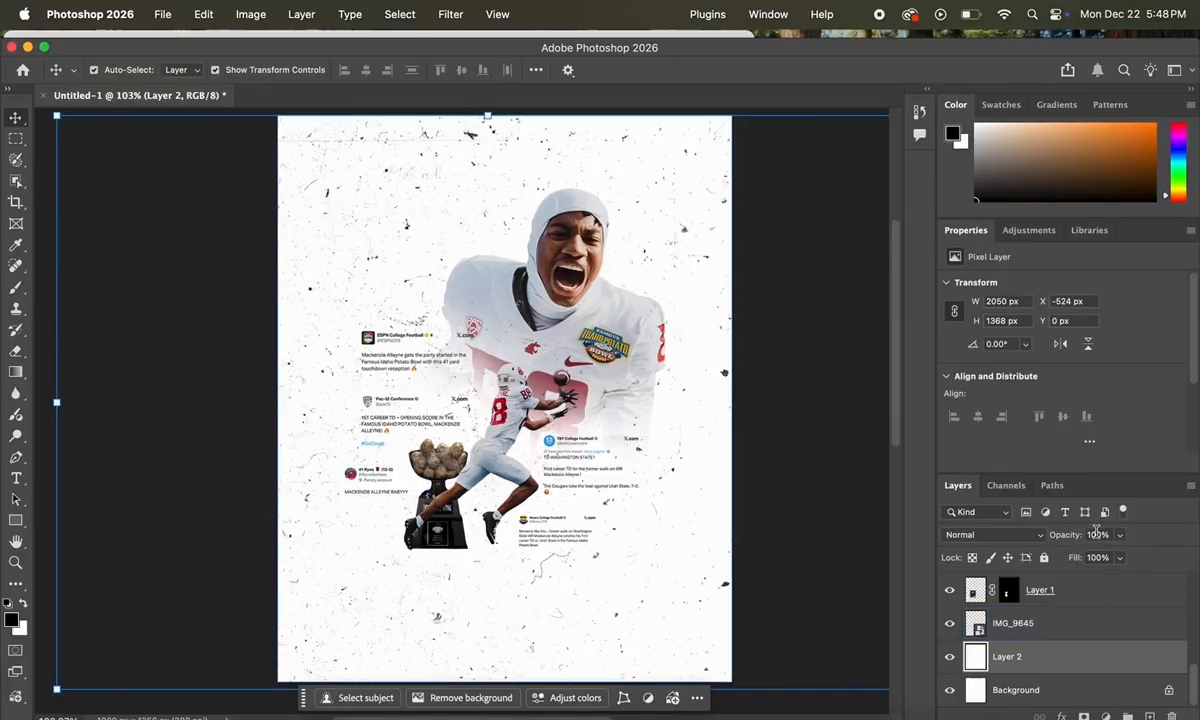
pyautogui.moveTo(1119, 539); pyautogui.dragTo(1054, 559)
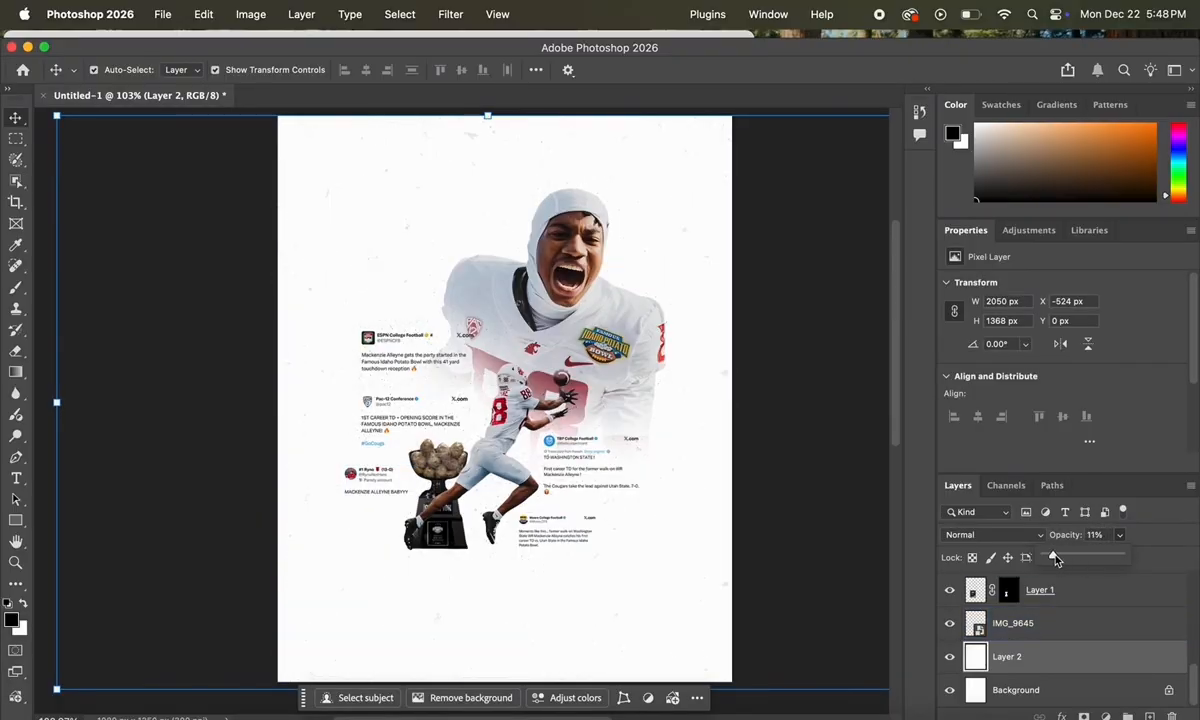
pyautogui.scroll(2, 262, 358)
pyautogui.scroll(-1, 262, 358)
pyautogui.click(162, 383)
pyautogui.scroll(2, 162, 383)
pyautogui.hscroll(1, 162, 383)
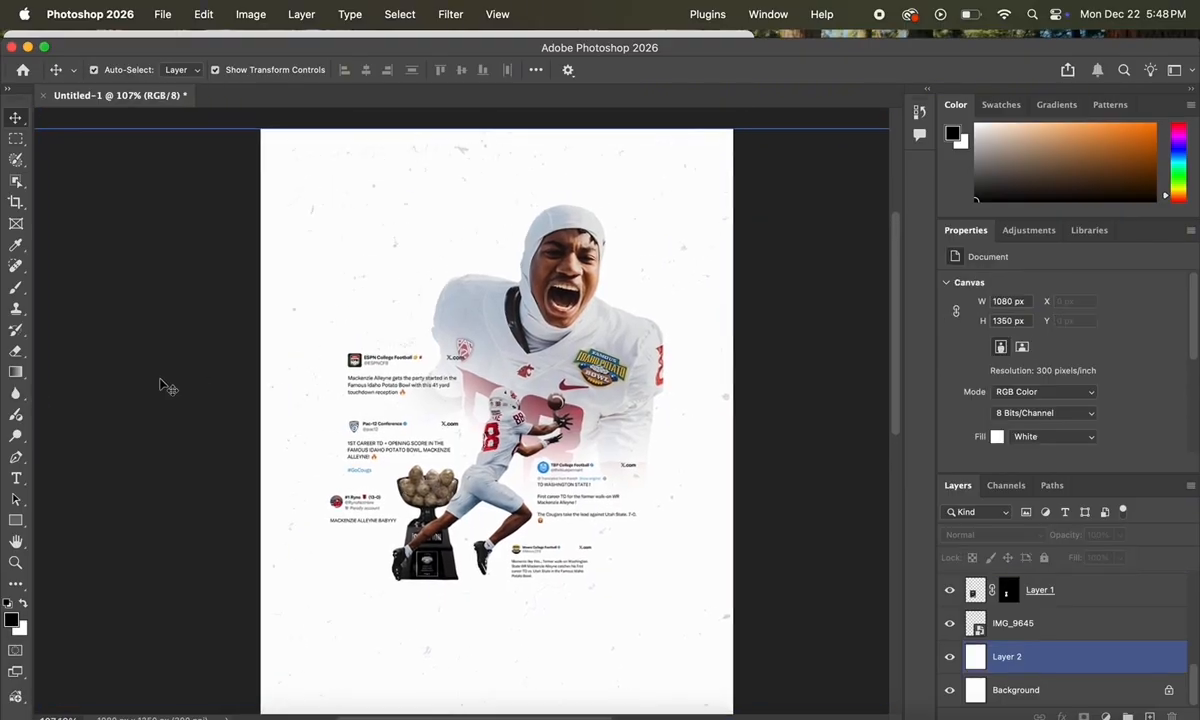
pyautogui.scroll(-1, 162, 383)
pyautogui.click(162, 383)
pyautogui.click(1150, 716)
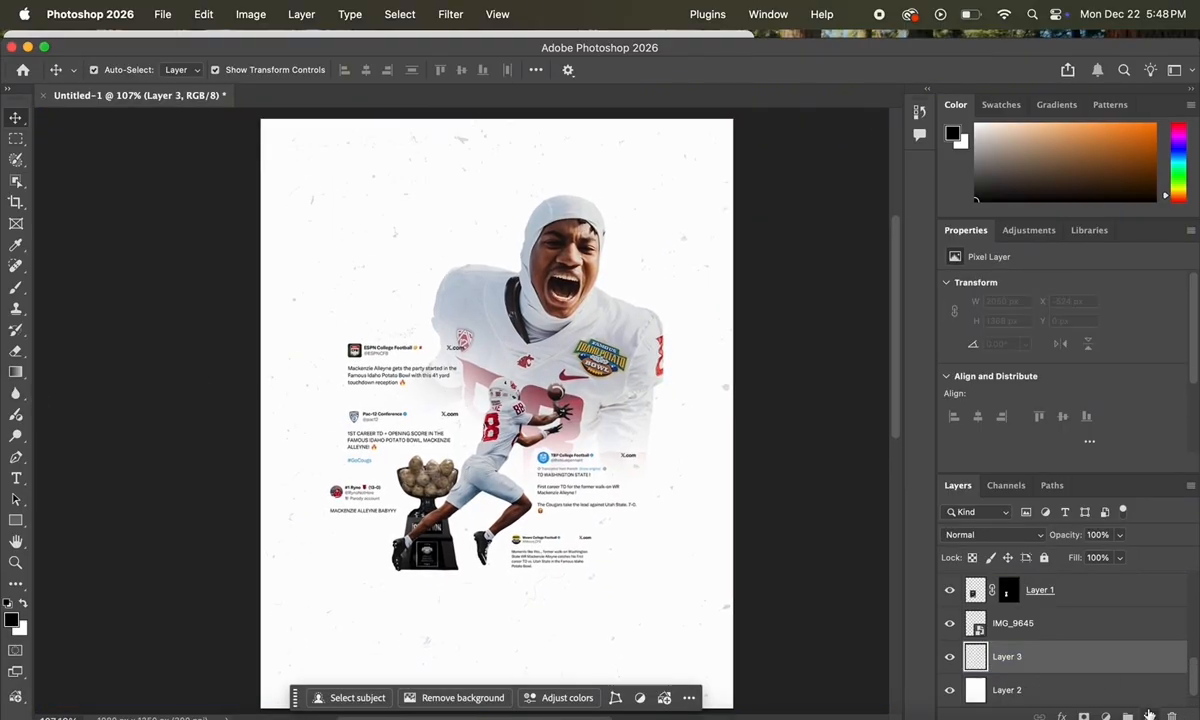
# Step: Draw a linear gradient fill diagonally from the bottom-left to the upper-right of the poster
pyautogui.moveTo(661, 50); pyautogui.dragTo(661, 44)
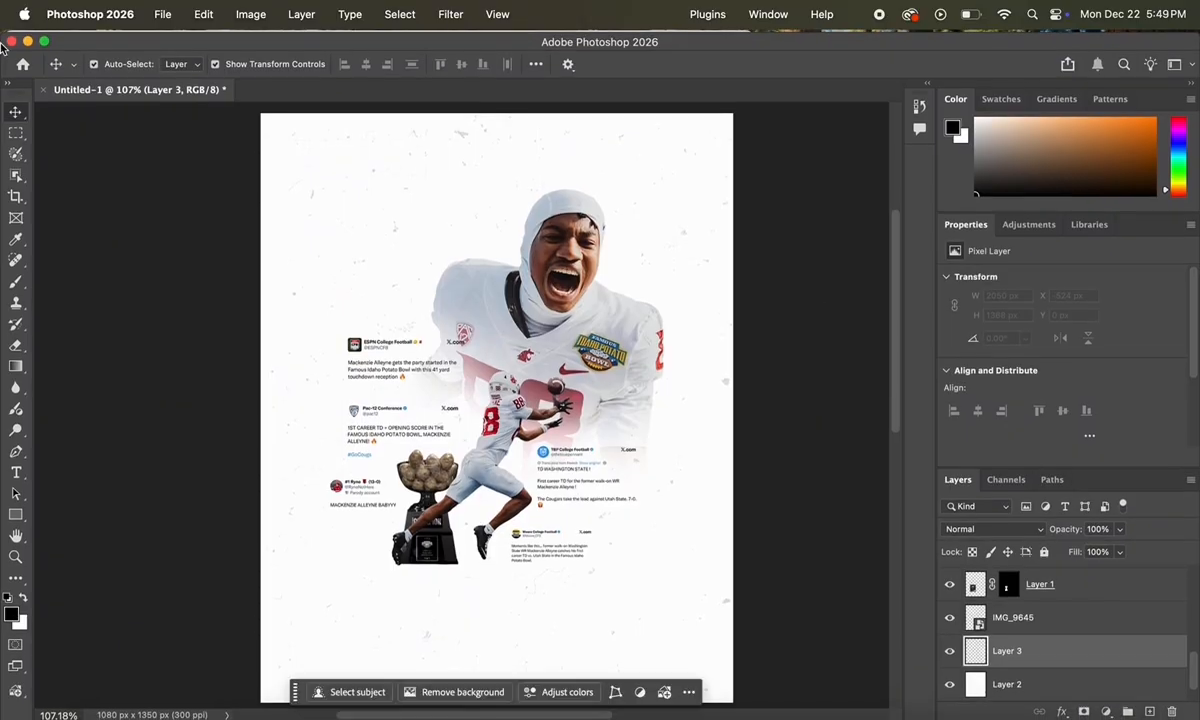
pyautogui.click(16, 367)
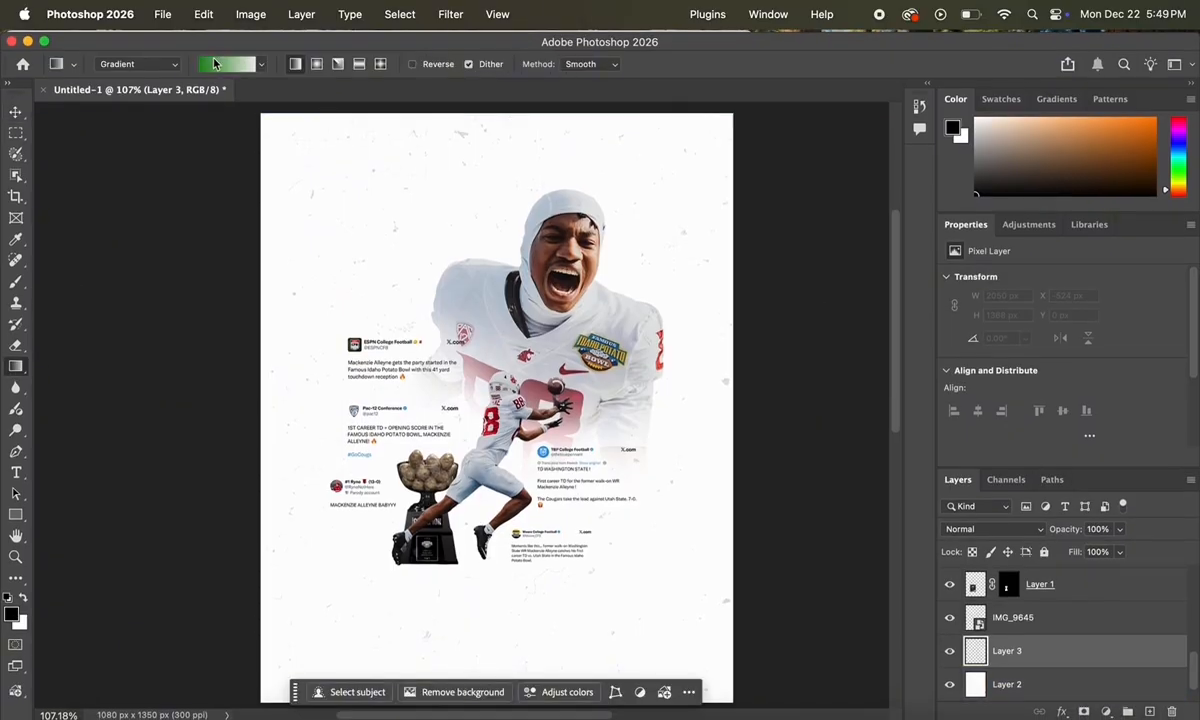
pyautogui.click(214, 65)
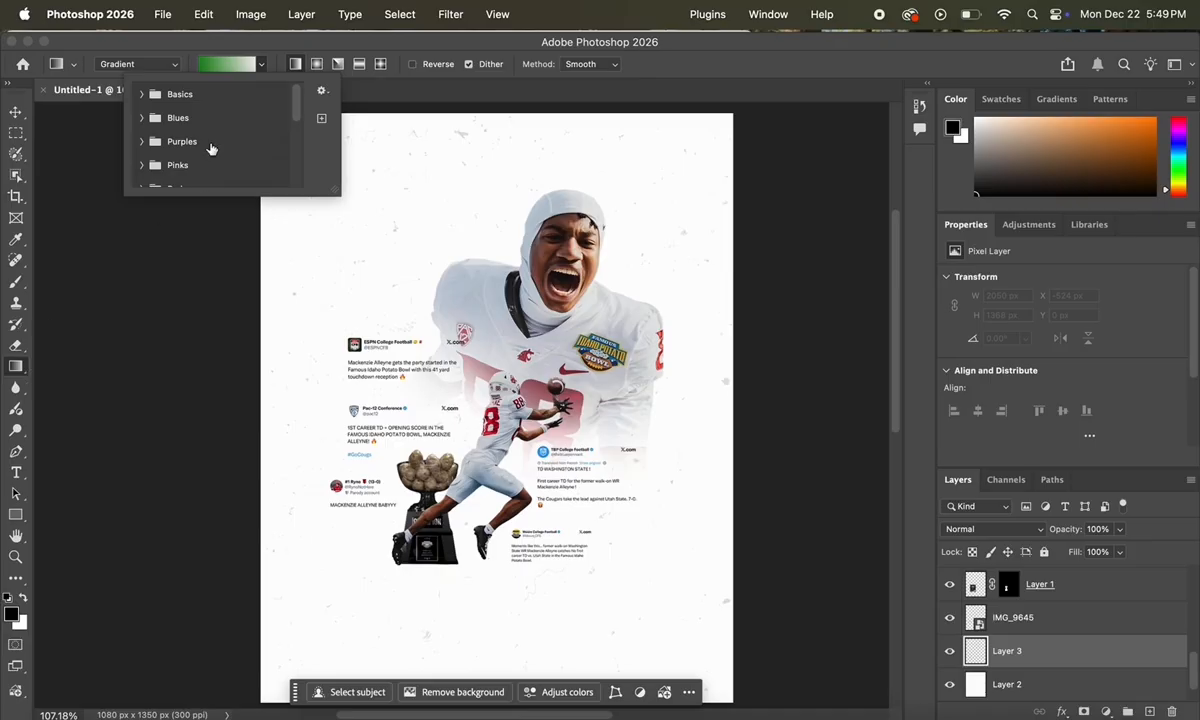
pyautogui.click(217, 76)
pyautogui.scroll(-1, 496, 400)
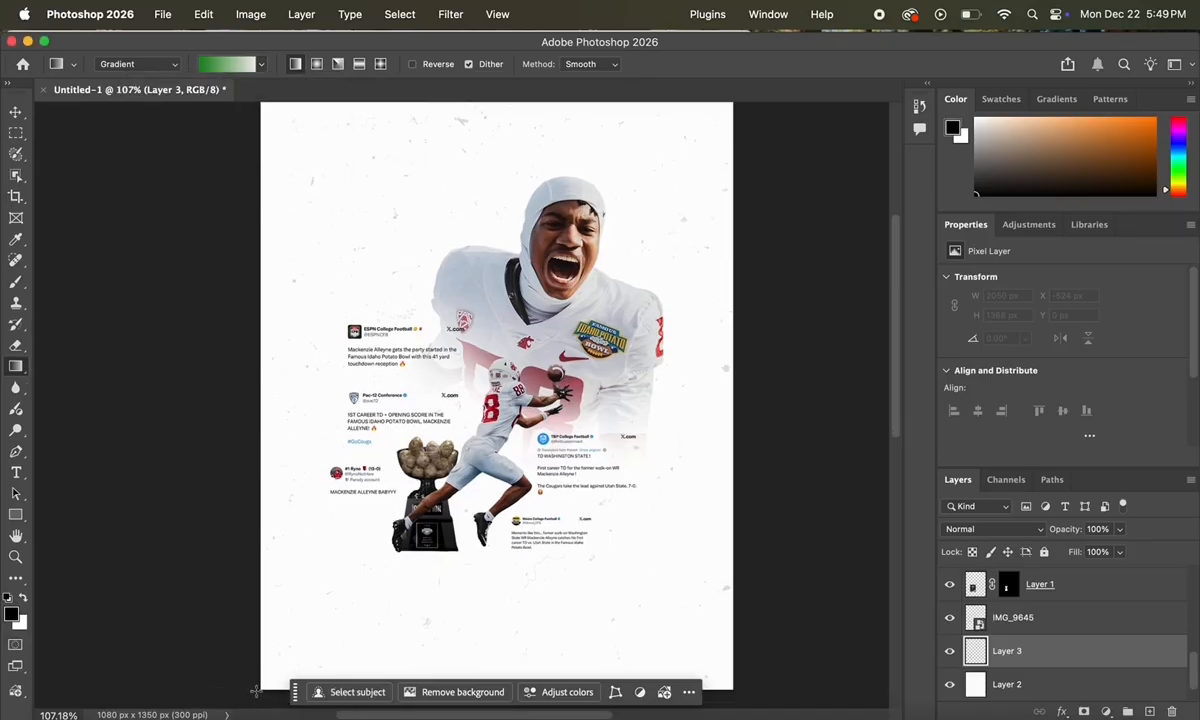
pyautogui.moveTo(257, 691); pyautogui.dragTo(691, 287)
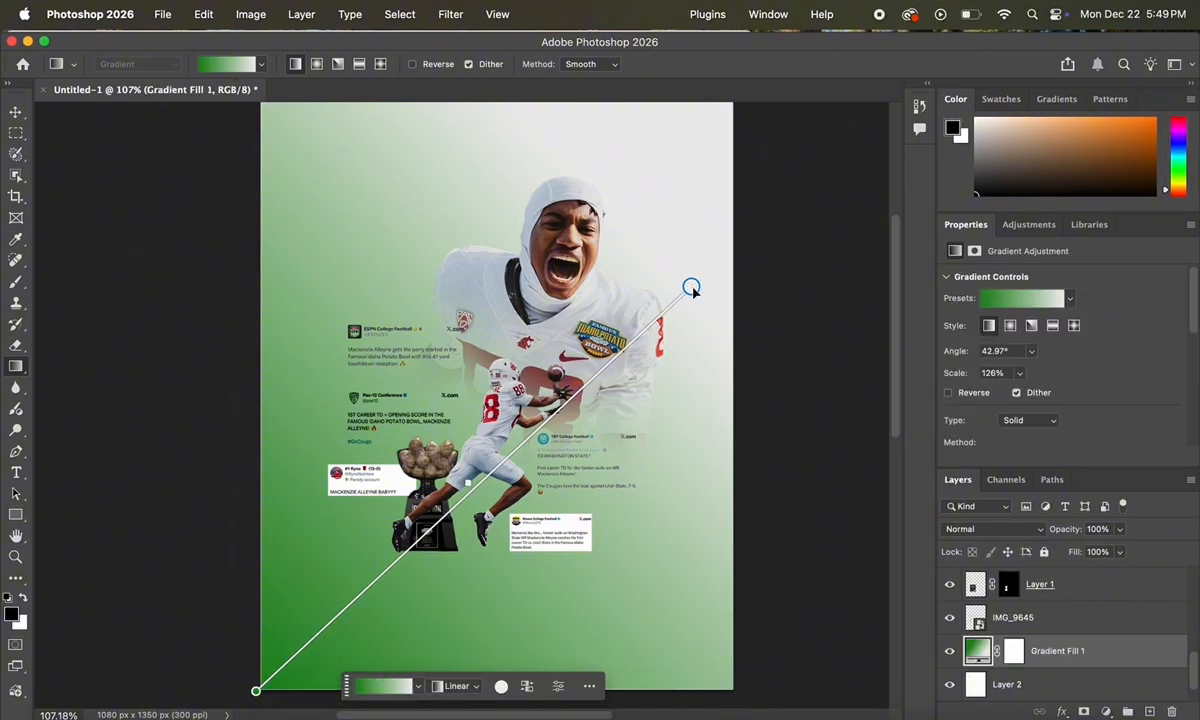
# Step: Recolour the gradient's start stop to red c43549, sampled from the jersey
pyautogui.doubleClick(979, 652)
pyautogui.click(533, 287)
pyautogui.doubleClick(625, 444)
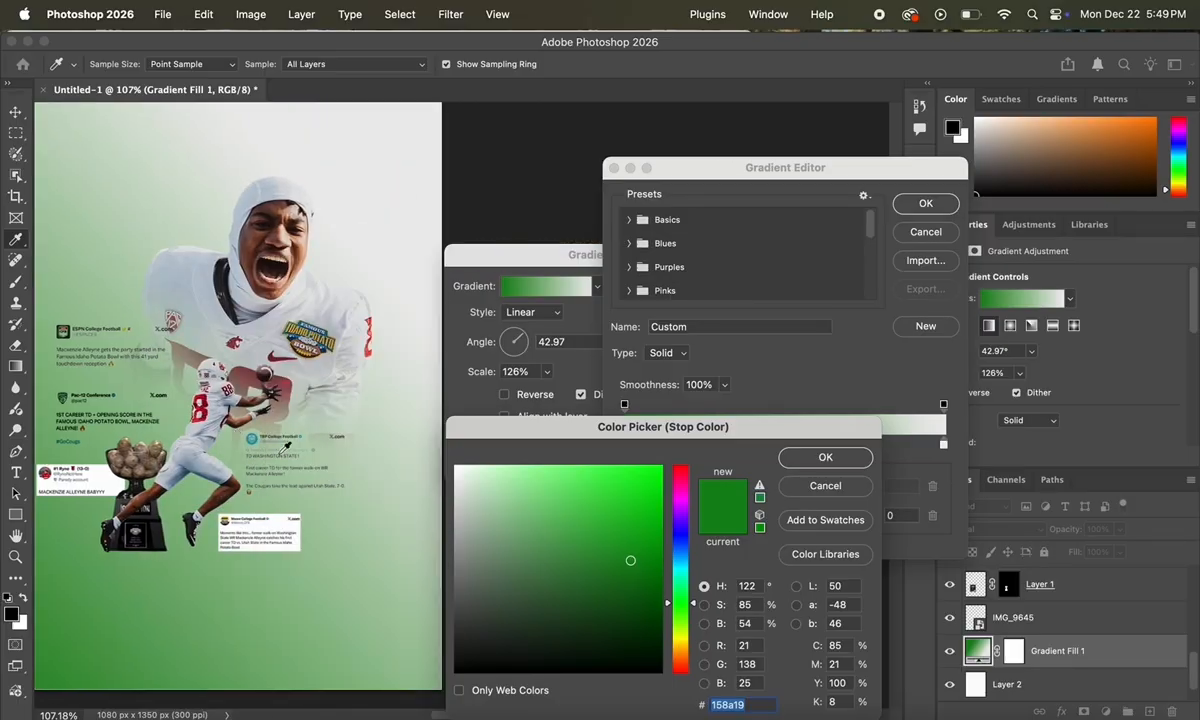
pyautogui.click(190, 381)
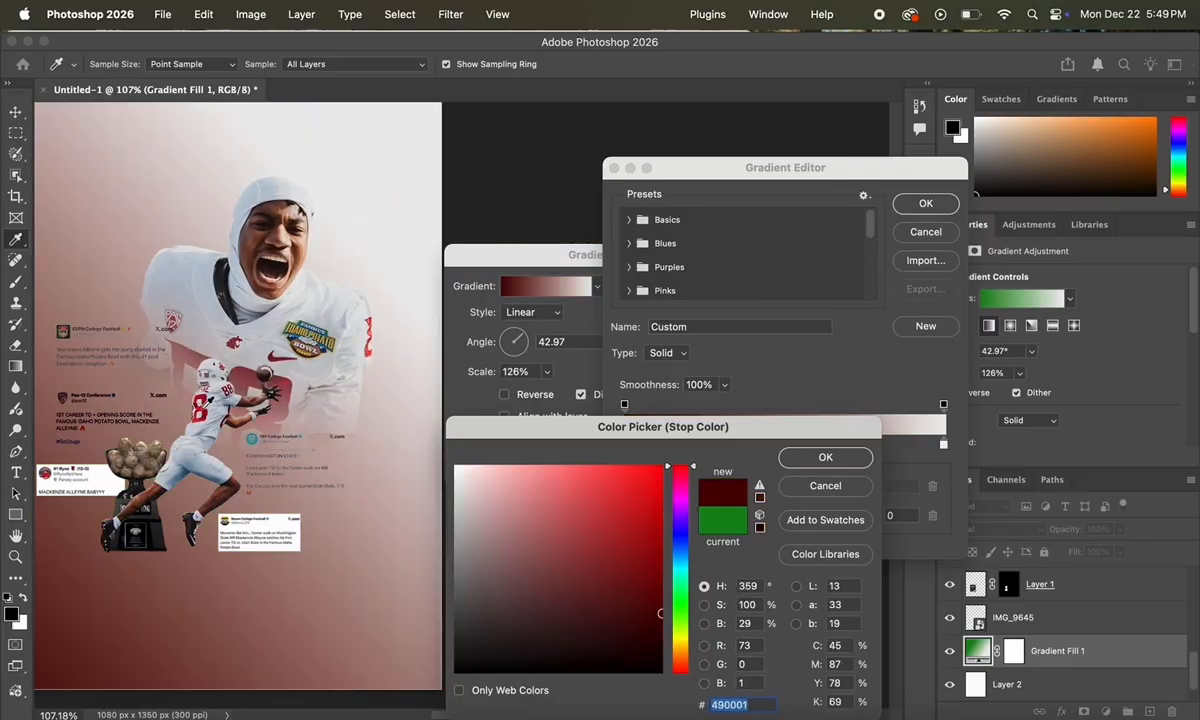
pyautogui.click(198, 408)
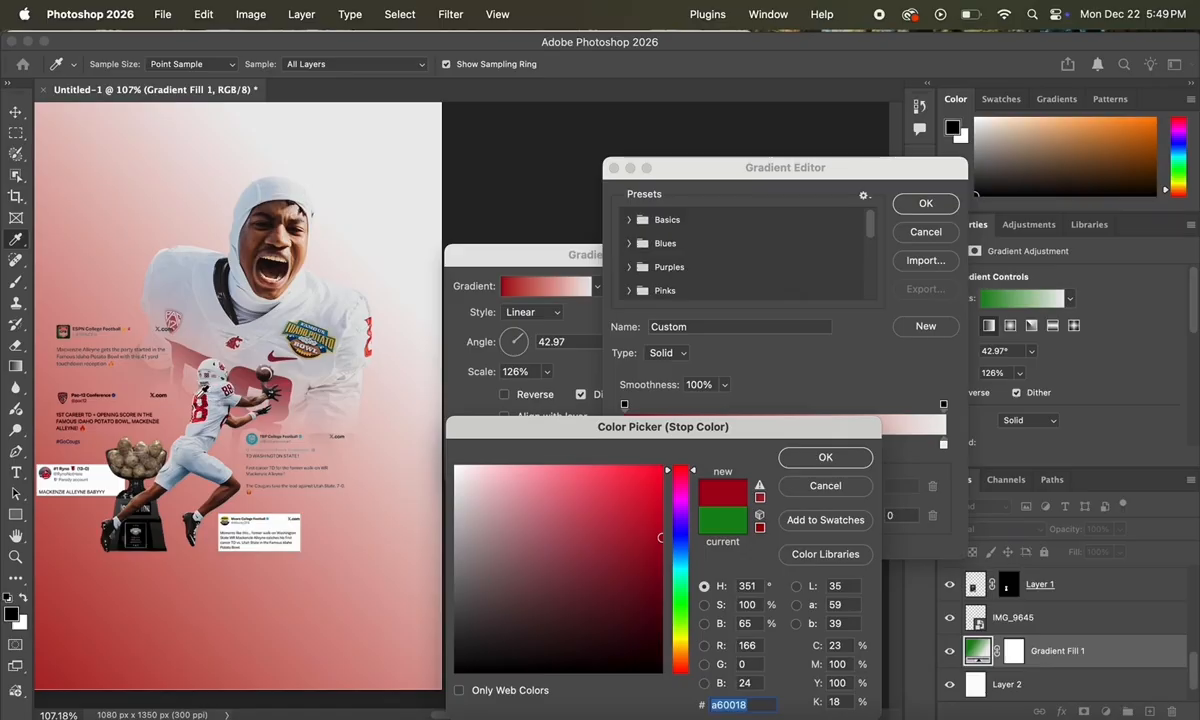
pyautogui.click(190, 368)
pyautogui.click(201, 399)
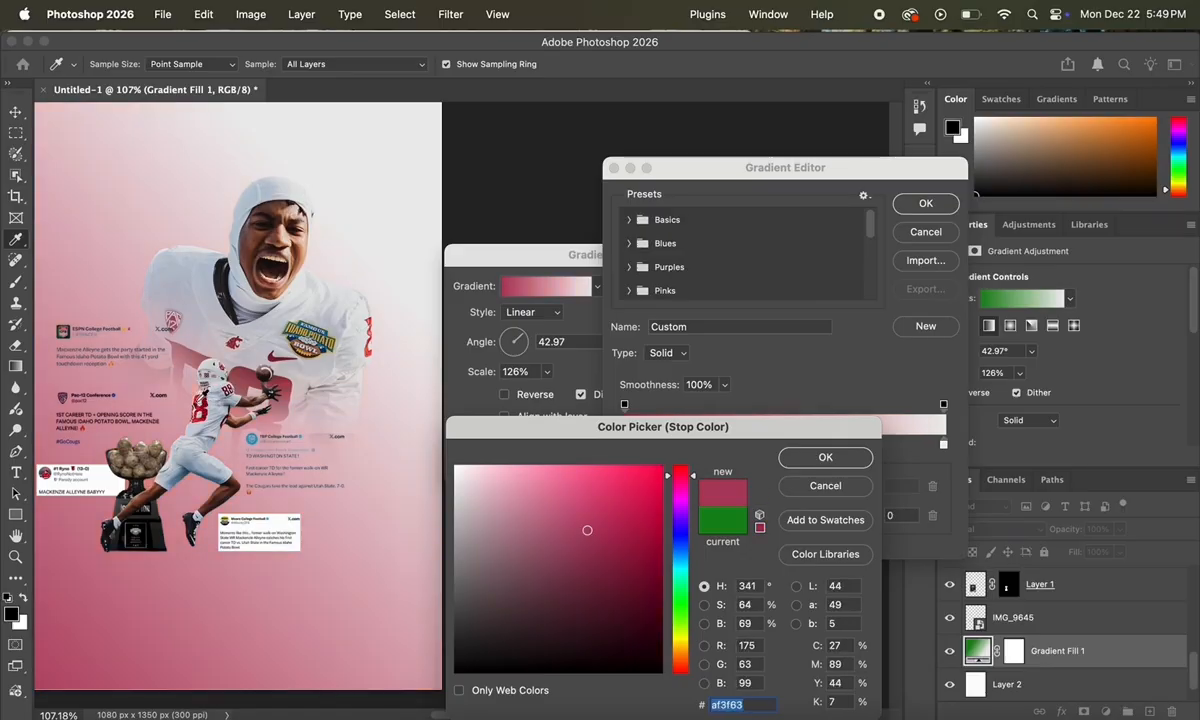
pyautogui.click(200, 406)
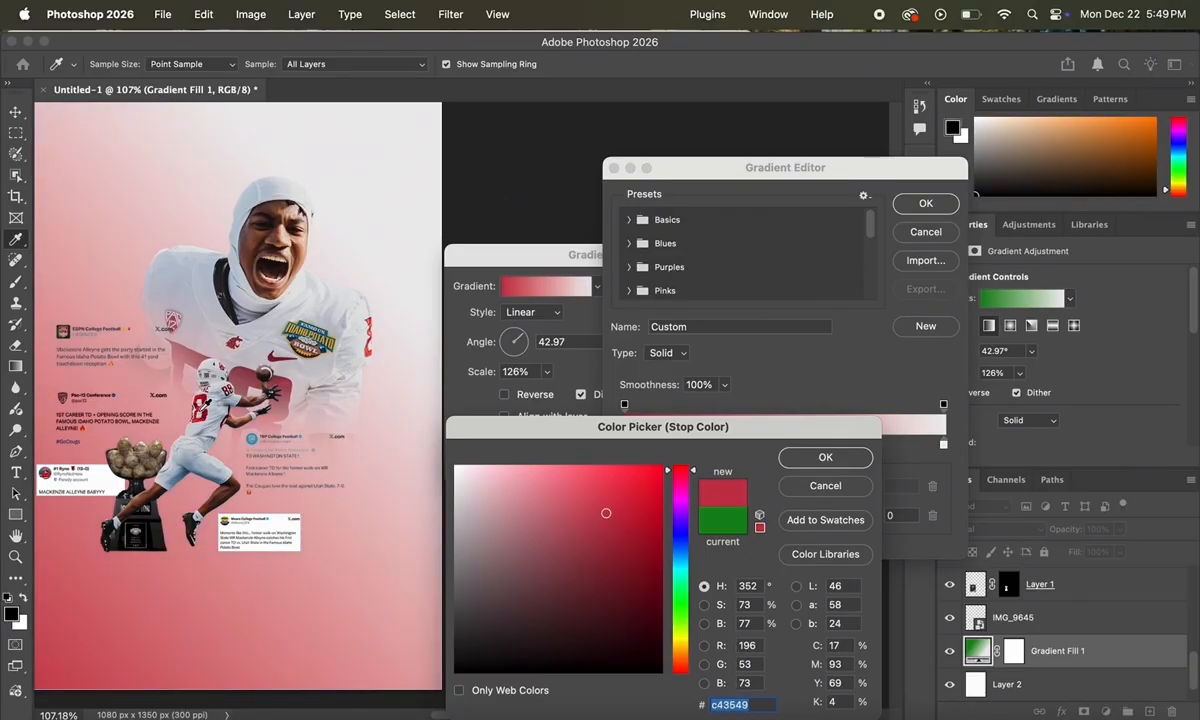
pyautogui.hscroll(-4, 203, 408)
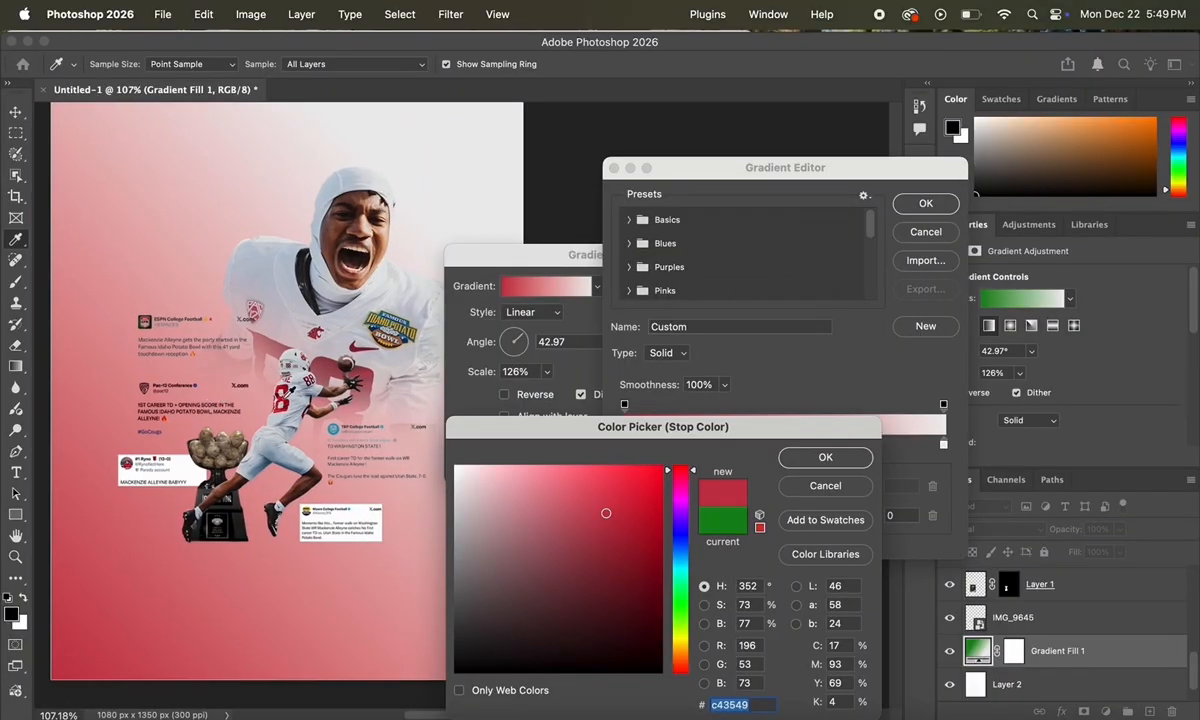
pyautogui.click(660, 613)
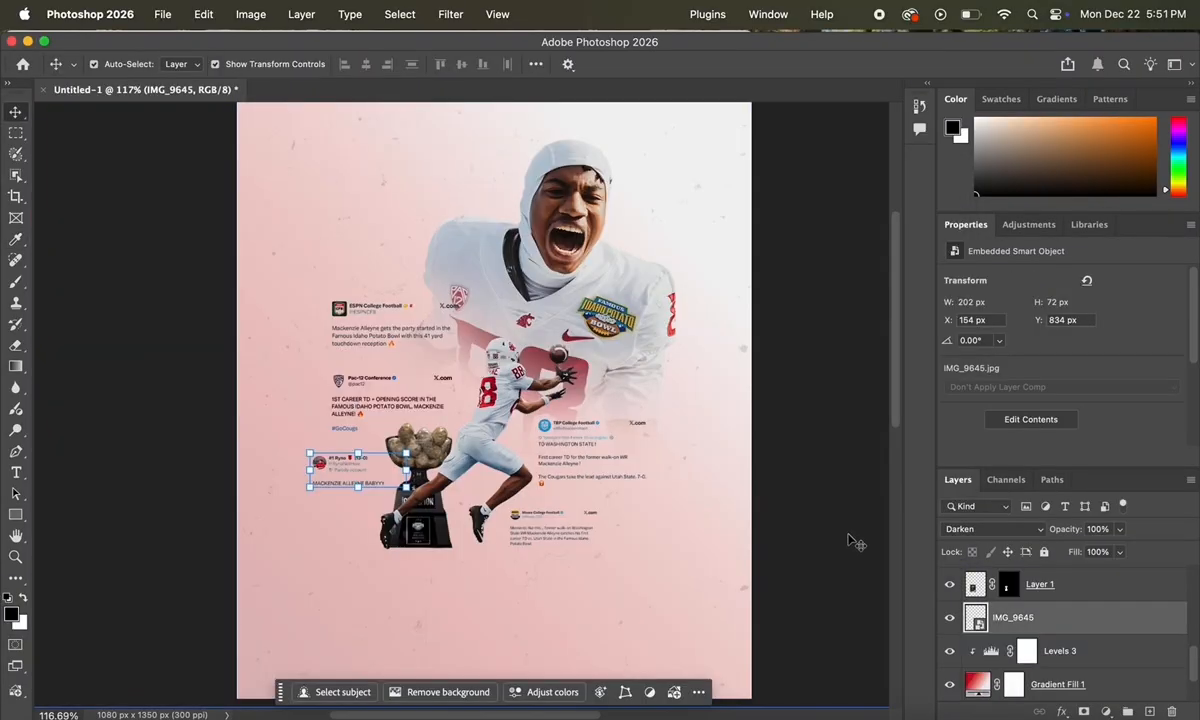
# Step: Nudge the trophy down slightly and add a new empty layer above IMG_9645
pyautogui.click(846, 537)
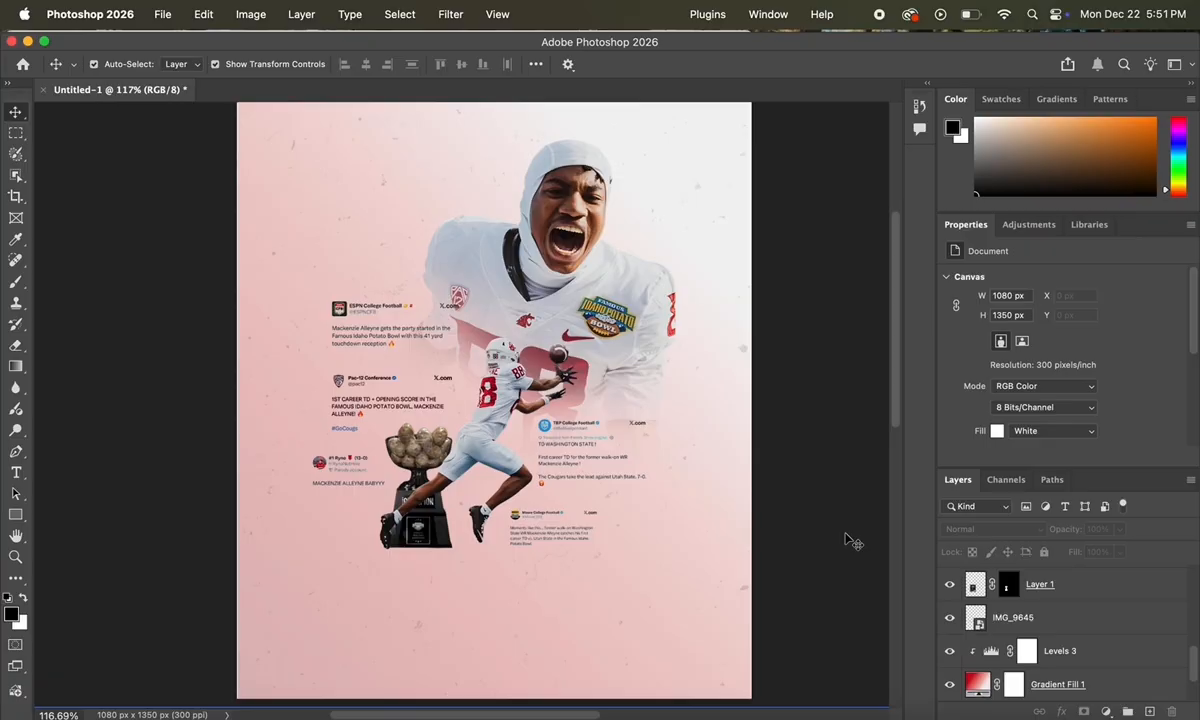
pyautogui.scroll(5, 447, 585)
pyautogui.scroll(-4, 448, 586)
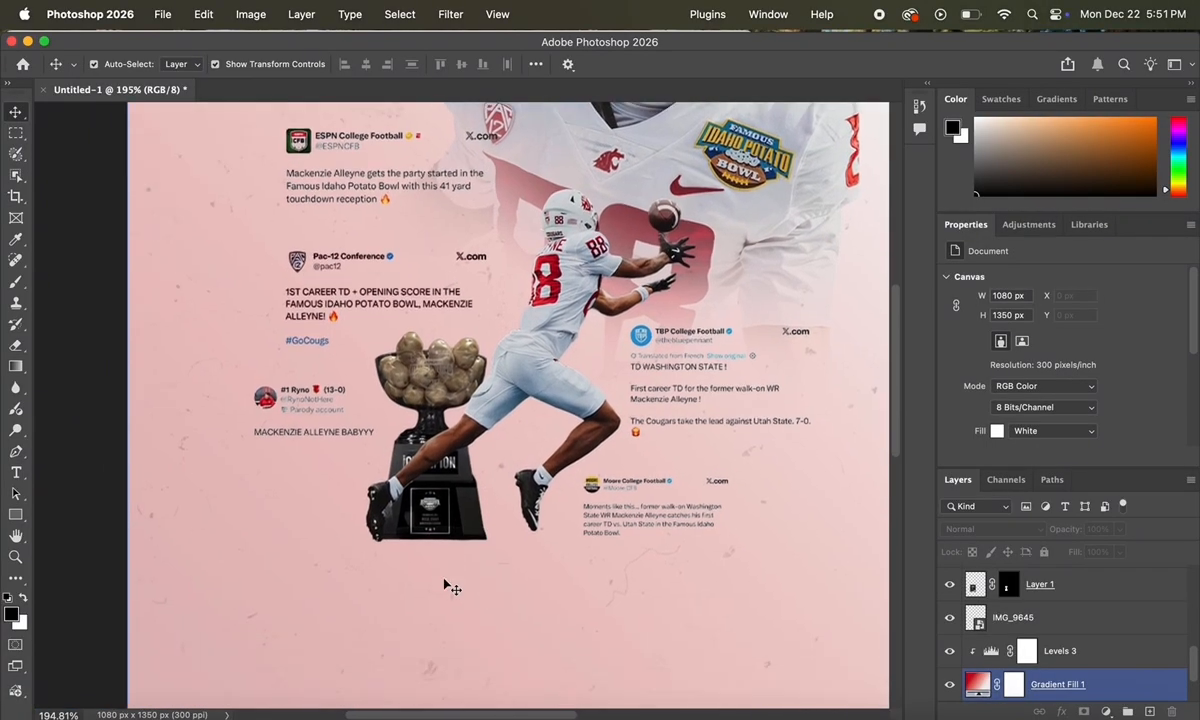
pyautogui.scroll(8, 447, 543)
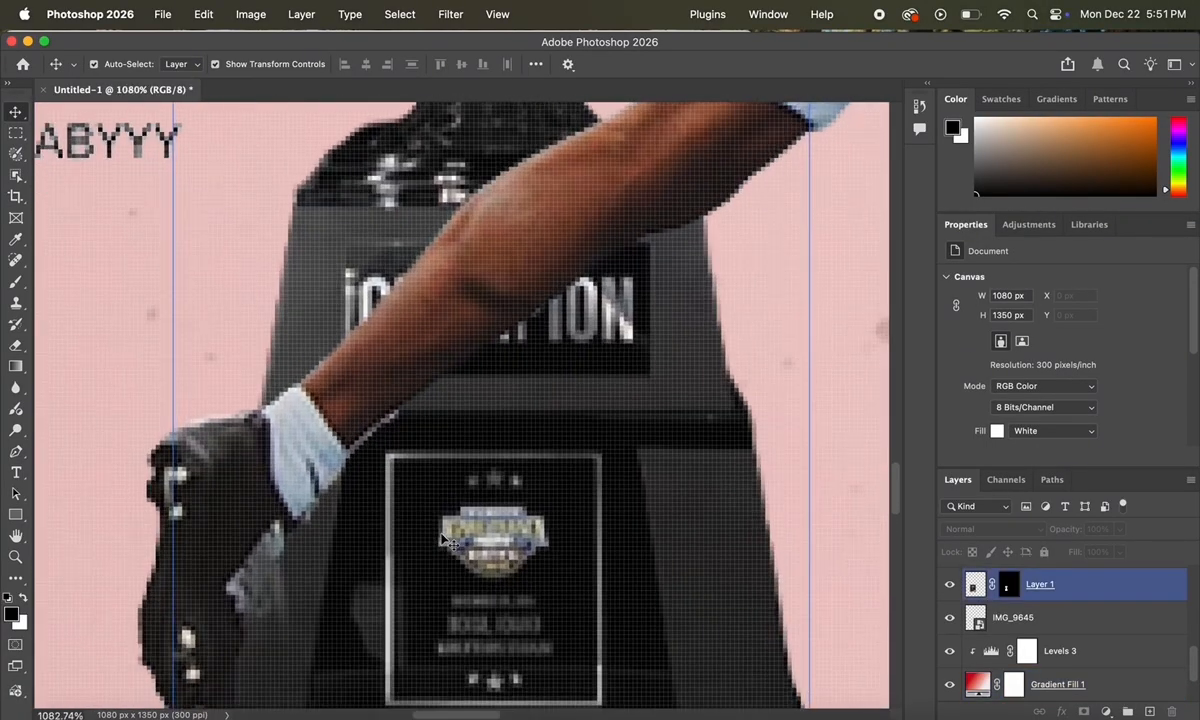
pyautogui.scroll(1, 442, 538)
pyautogui.hscroll(-4, 442, 538)
pyautogui.scroll(-3, 442, 538)
pyautogui.moveTo(474, 589); pyautogui.dragTo(475, 599)
pyautogui.click(228, 581)
pyautogui.scroll(-6, 233, 586)
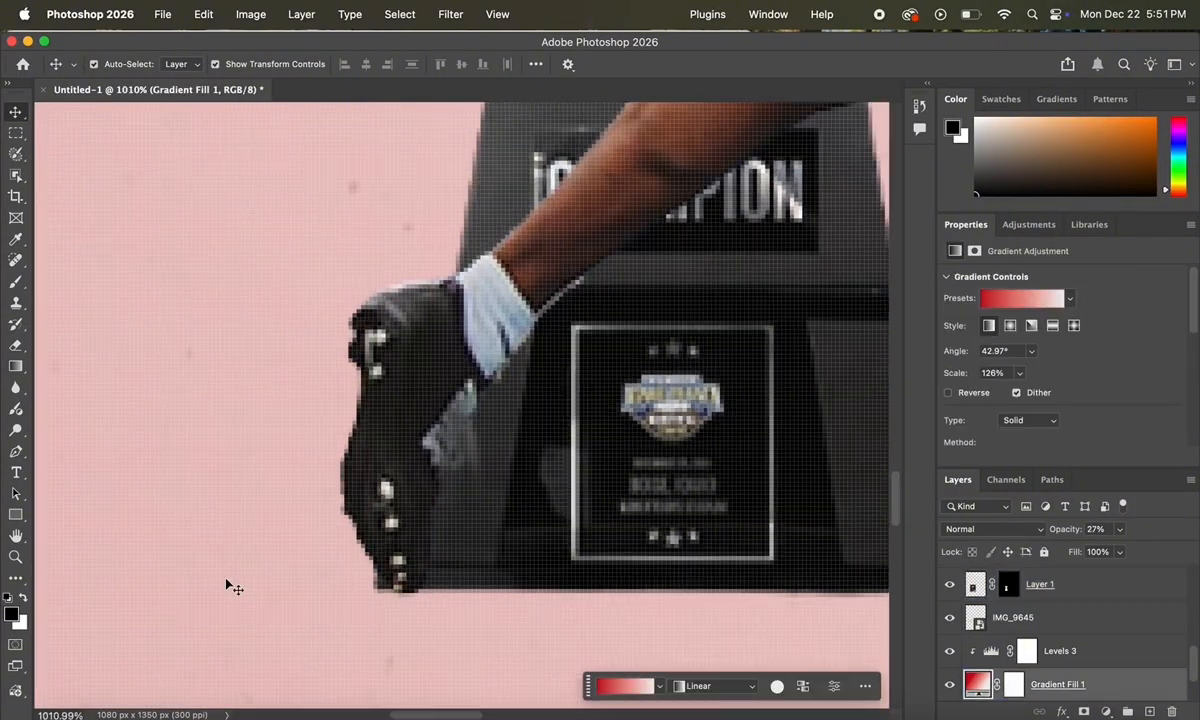
pyautogui.click(540, 469)
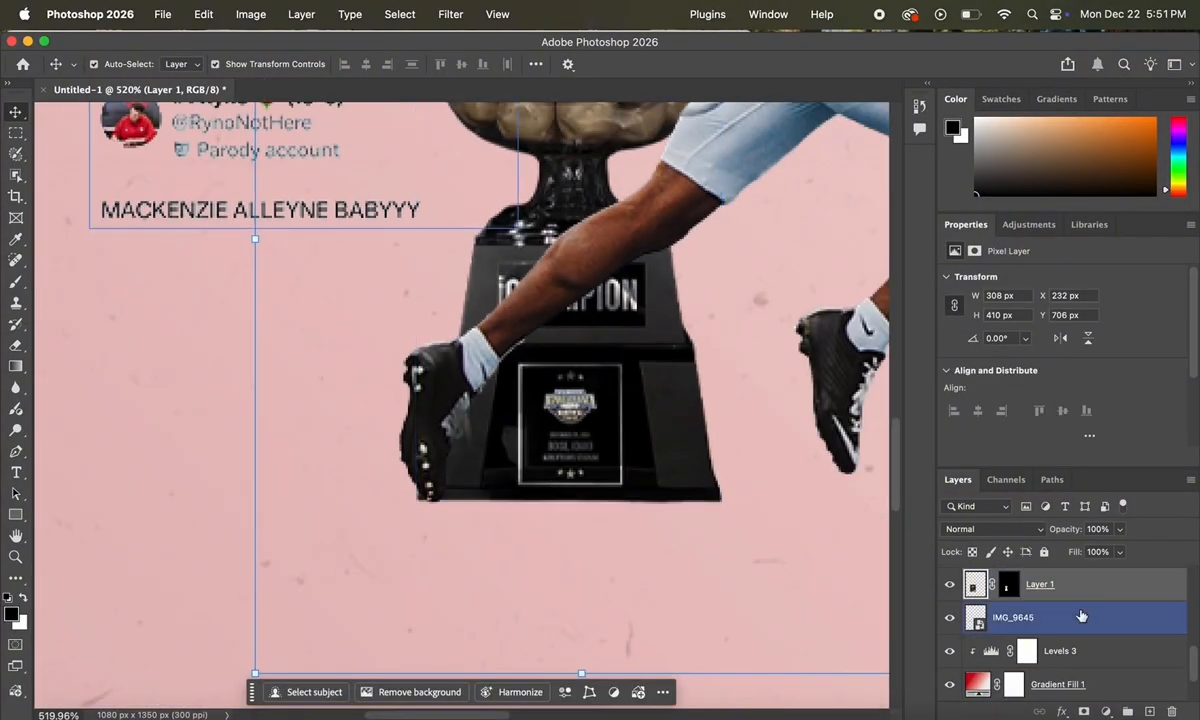
pyautogui.click(1013, 617)
pyautogui.click(1149, 711)
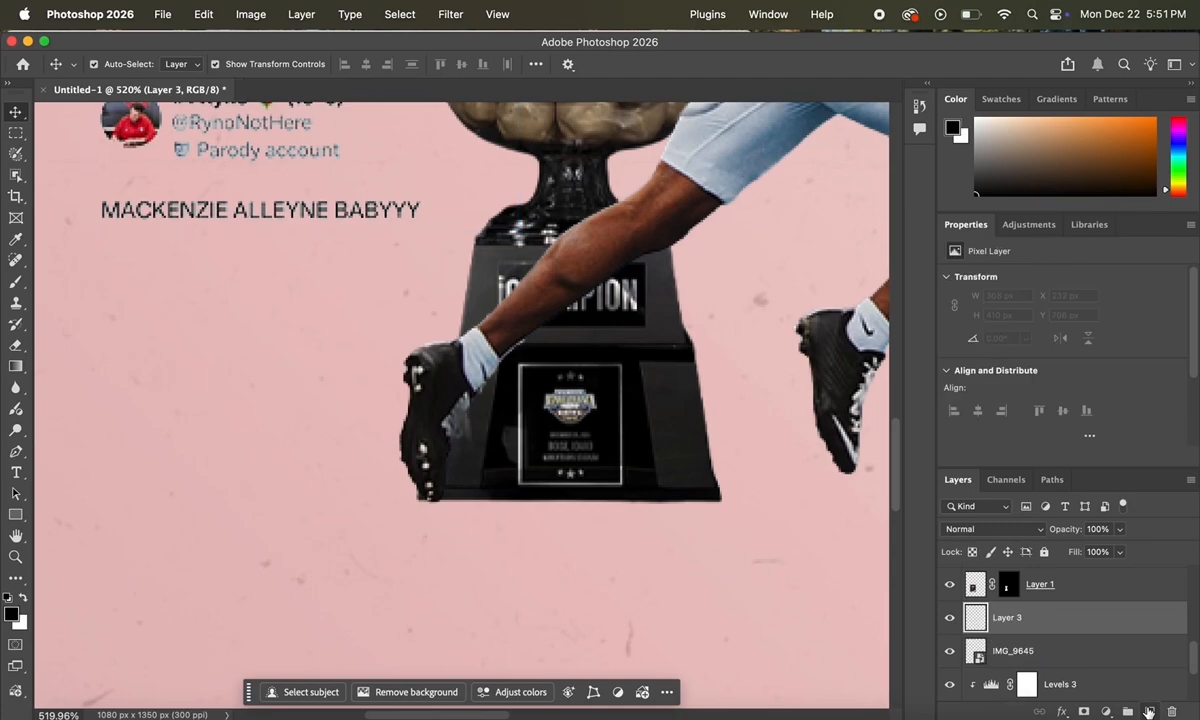
# Step: Paint a dark shadow under the trophy base with a soft 185 px brush
pyautogui.click(16, 281)
pyautogui.click(105, 65)
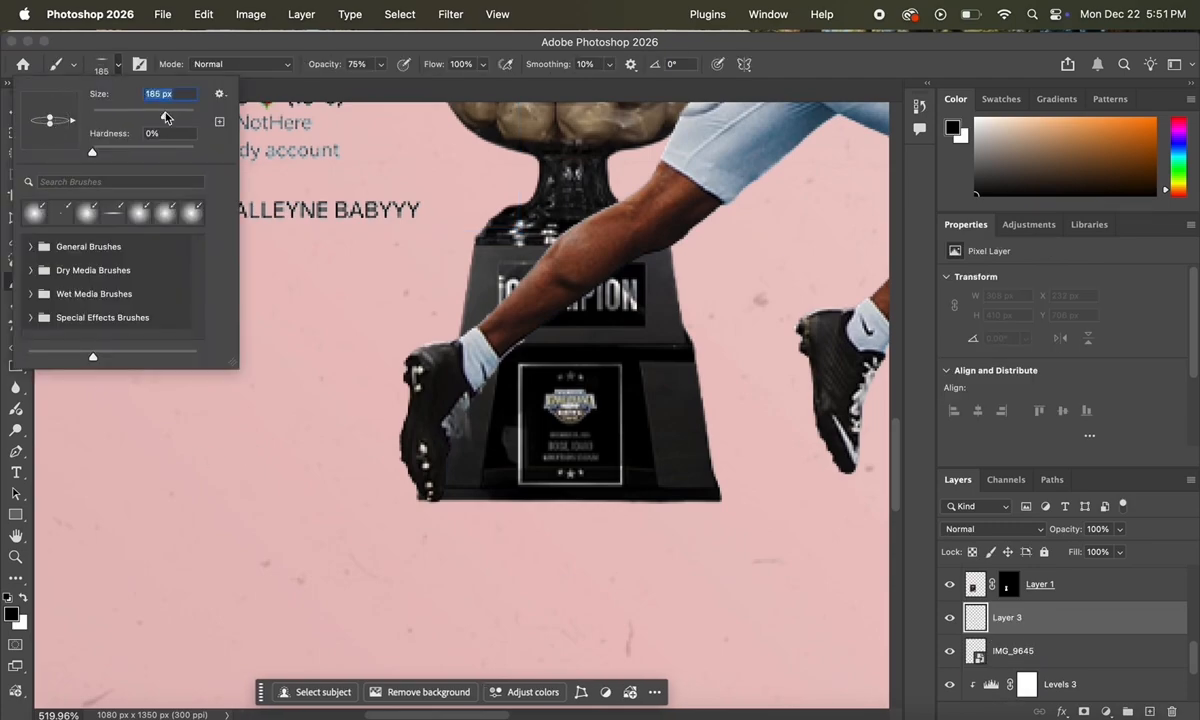
pyautogui.click(568, 505)
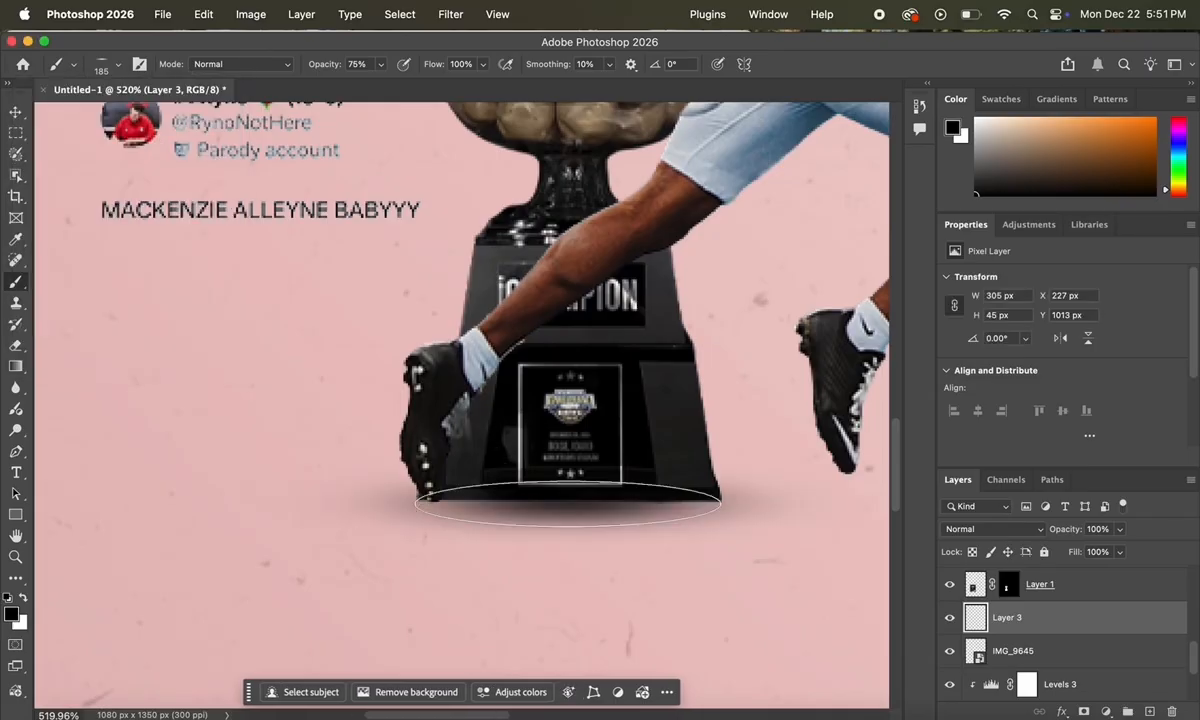
pyautogui.click(550, 504)
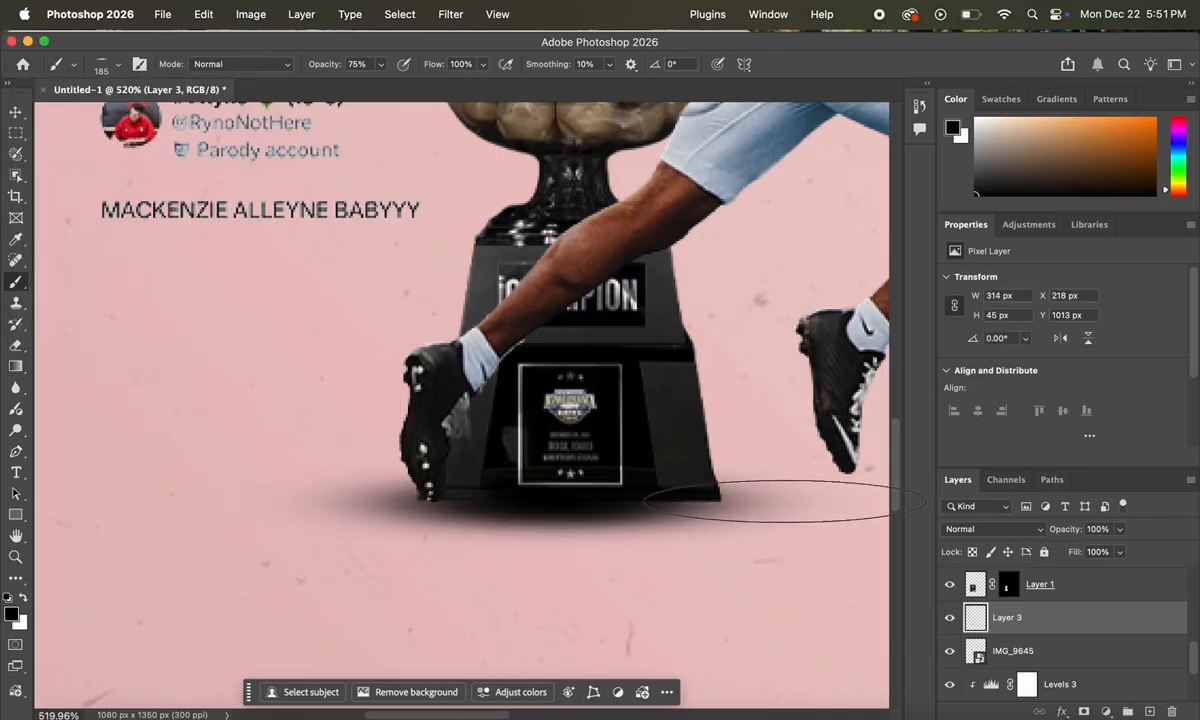
pyautogui.scroll(-5, 777, 500)
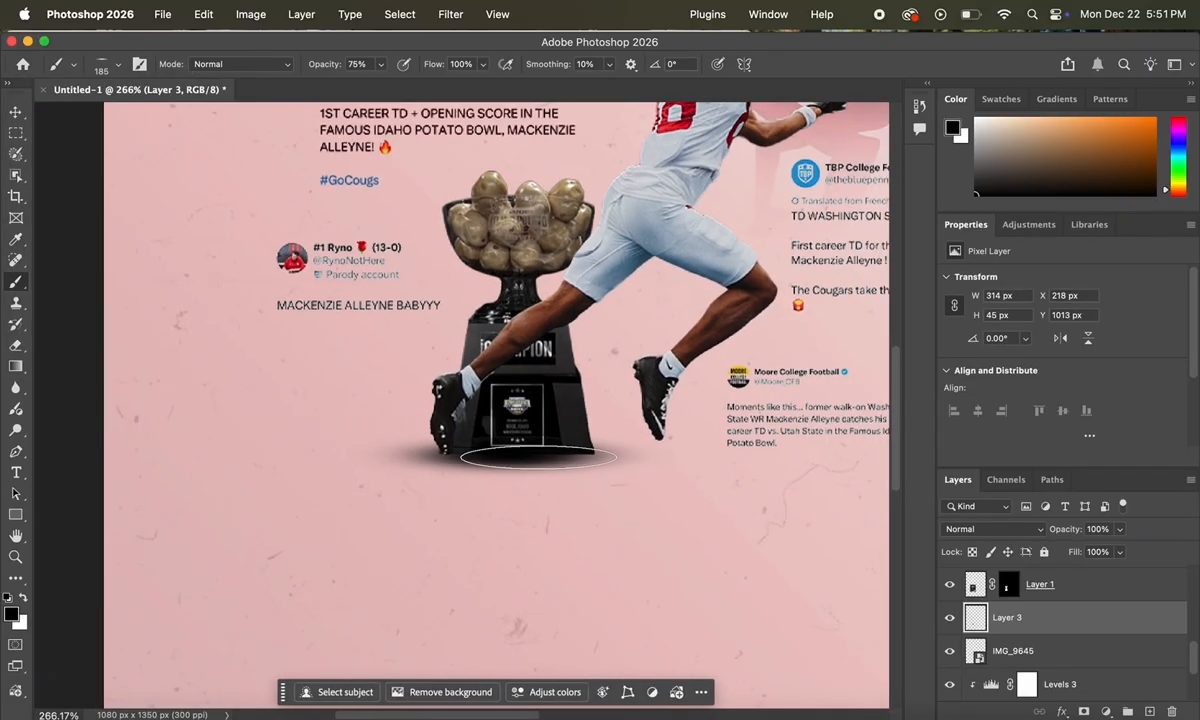
pyautogui.click(538, 458)
pyautogui.scroll(5, 815, 530)
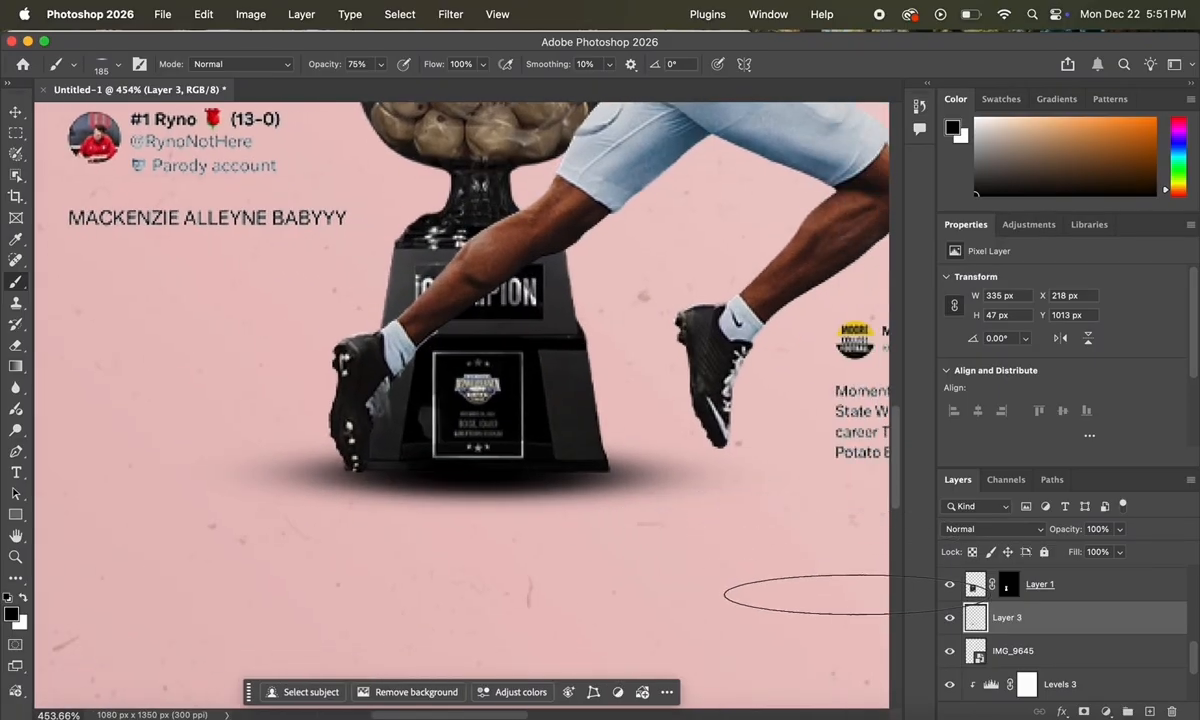
# Step: Lower the shadow layer's opacity to 50%
pyautogui.click(1120, 530)
pyautogui.moveTo(1090, 553)
pyautogui.mouseDown()
pyautogui.moveTo(1079, 554)
pyautogui.moveTo(1089, 553)
pyautogui.mouseUp()
pyautogui.scroll(-5, 765, 531)
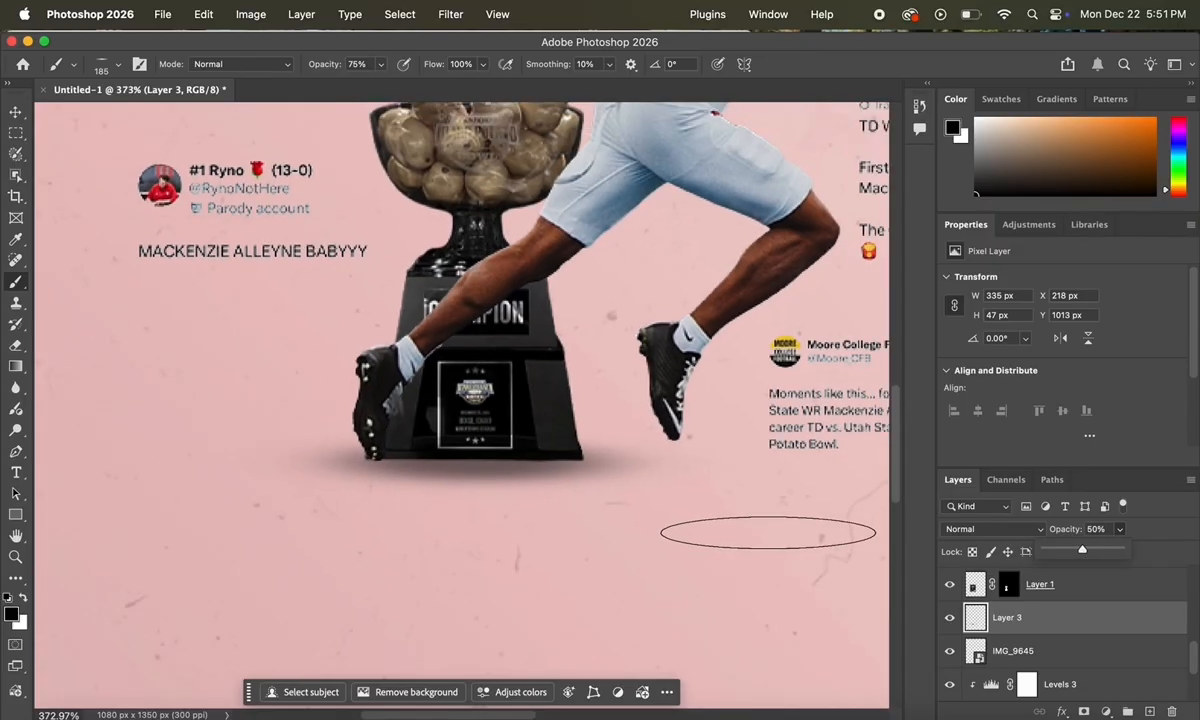
pyautogui.scroll(-3, 768, 532)
pyautogui.scroll(7, 768, 532)
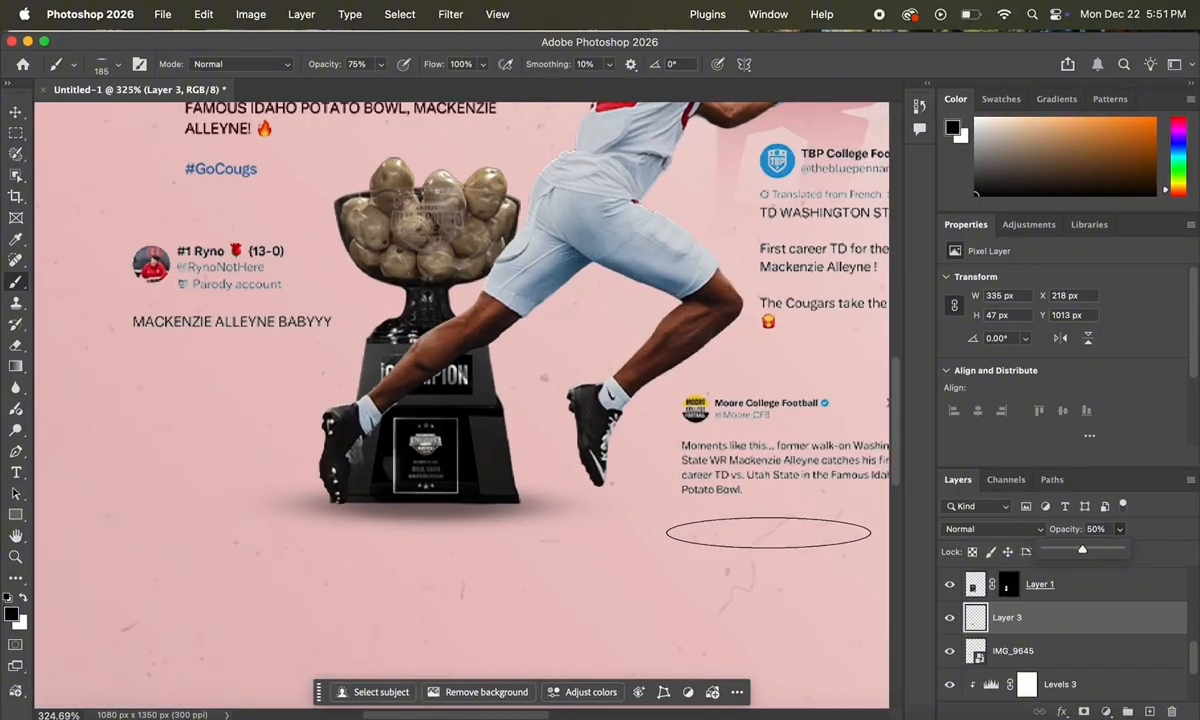
# Step: On a new layer, paint a small shadow under the player's front shoe with a 47 px brush
pyautogui.press('super+shift+alt+n')
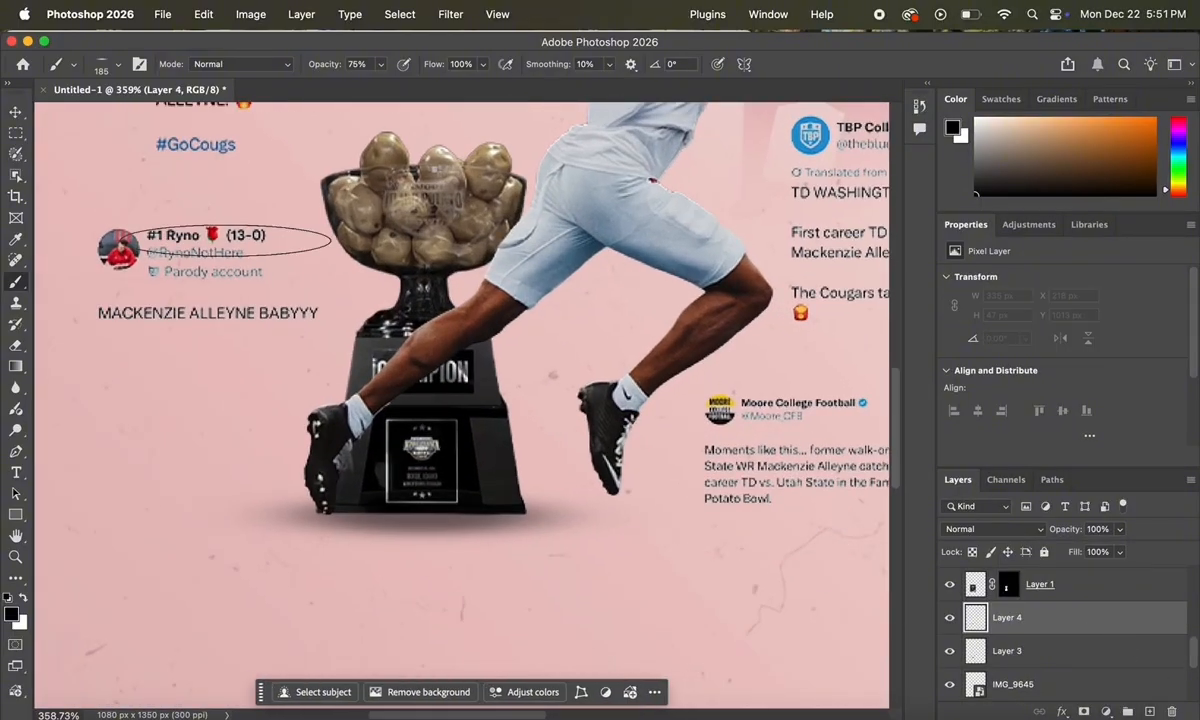
pyautogui.click(119, 67)
pyautogui.moveTo(160, 117); pyautogui.dragTo(117, 113)
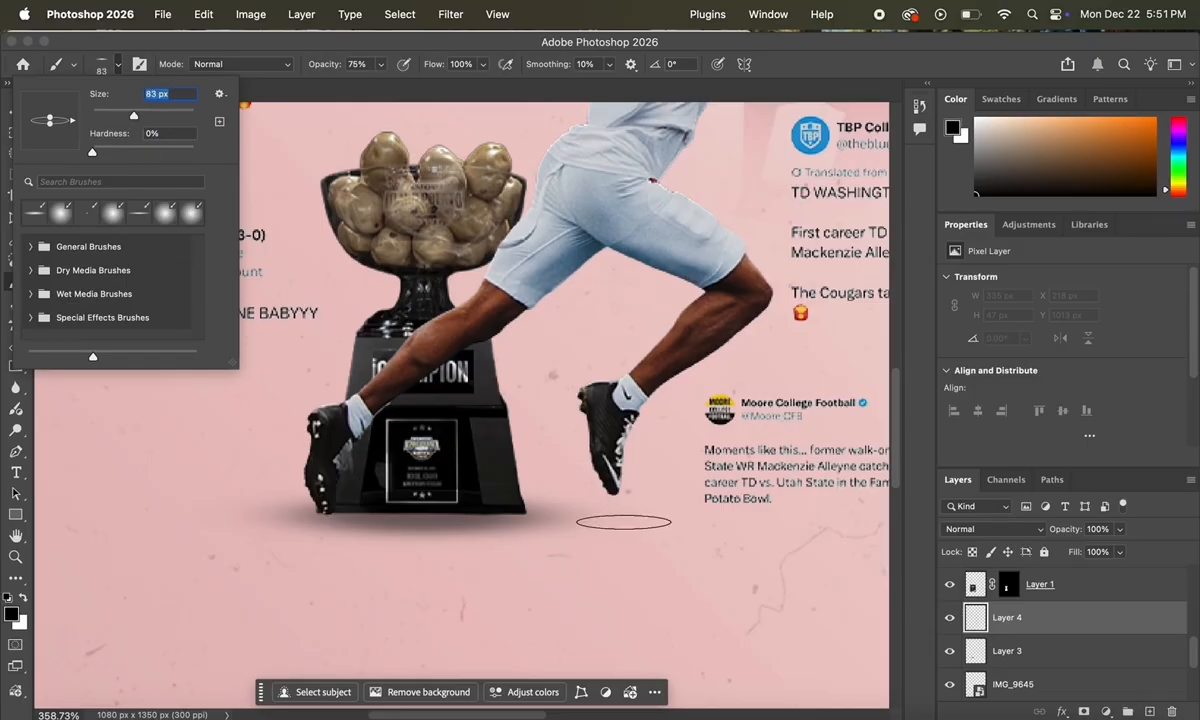
pyautogui.write('47')
pyautogui.press('Return')
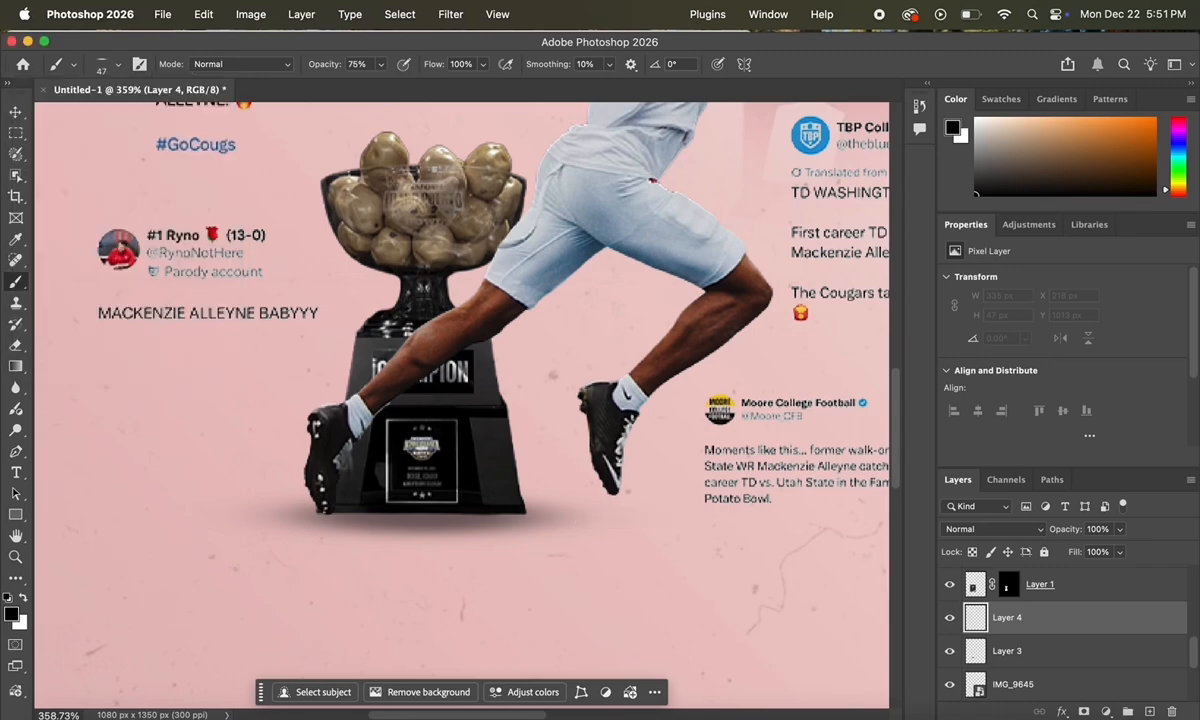
pyautogui.moveTo(618, 528); pyautogui.dragTo(612, 531)
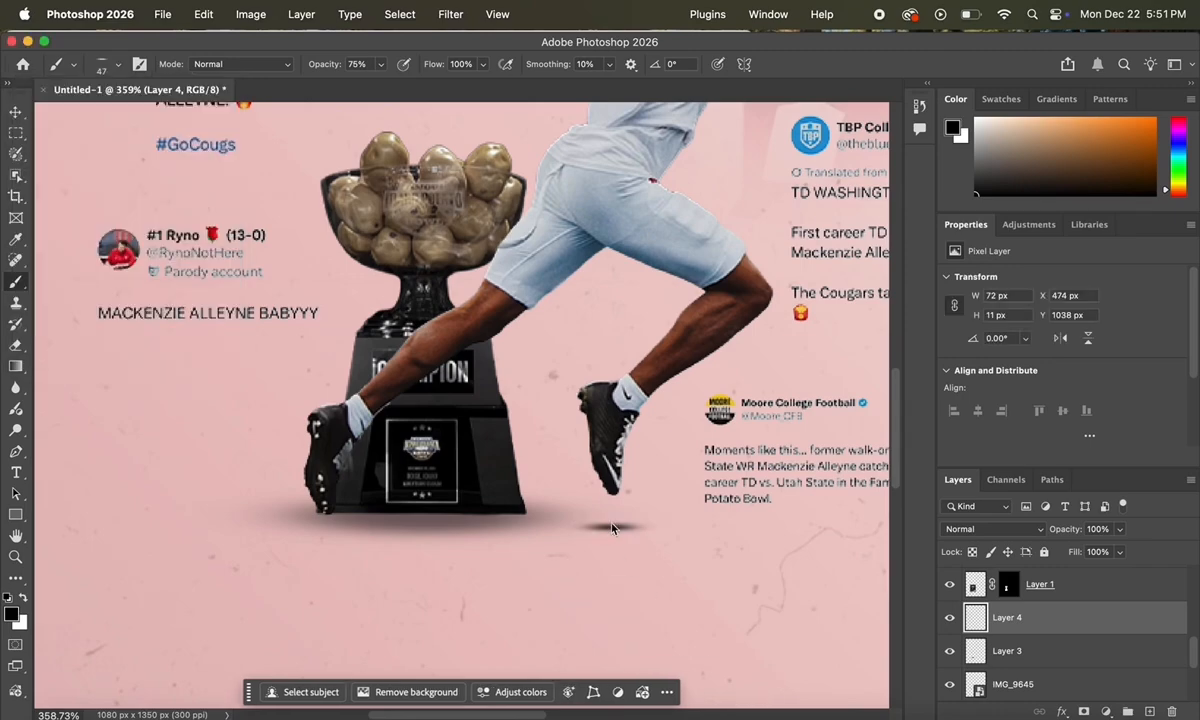
pyautogui.click(610, 523)
# Step: Fade the shoe shadow layer to about 14% opacity
pyautogui.click(1120, 529)
pyautogui.click(1069, 551)
pyautogui.scroll(-8, 705, 478)
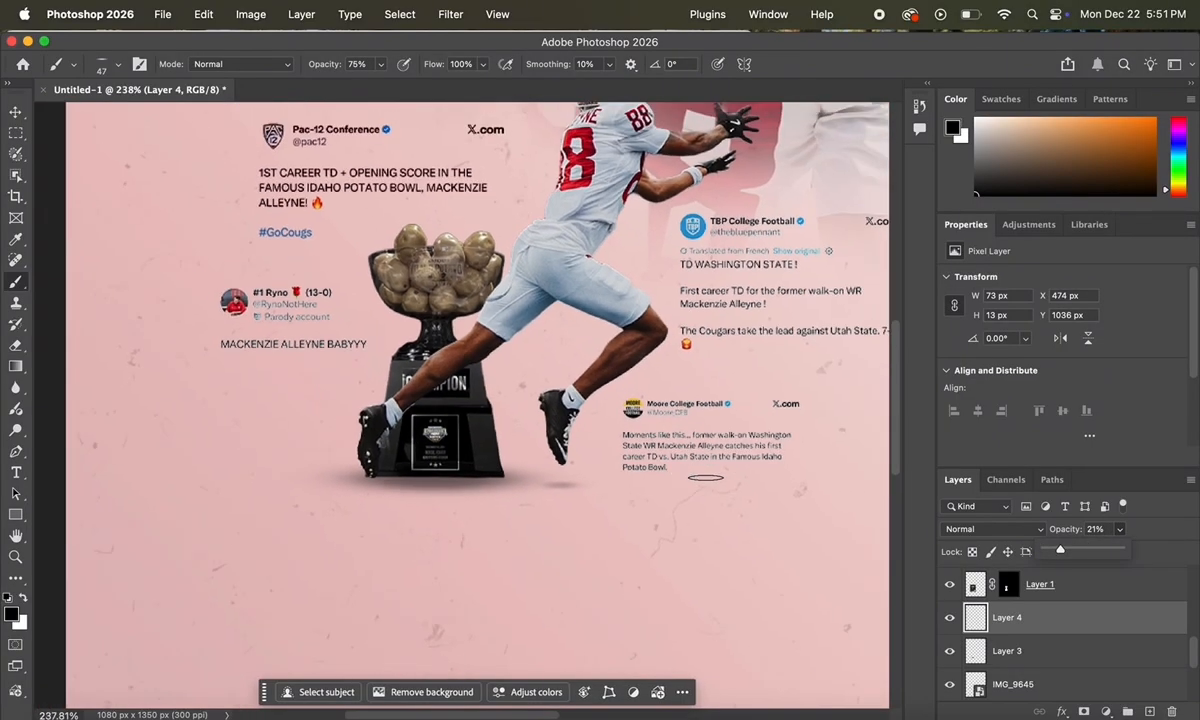
pyautogui.scroll(-2, 705, 478)
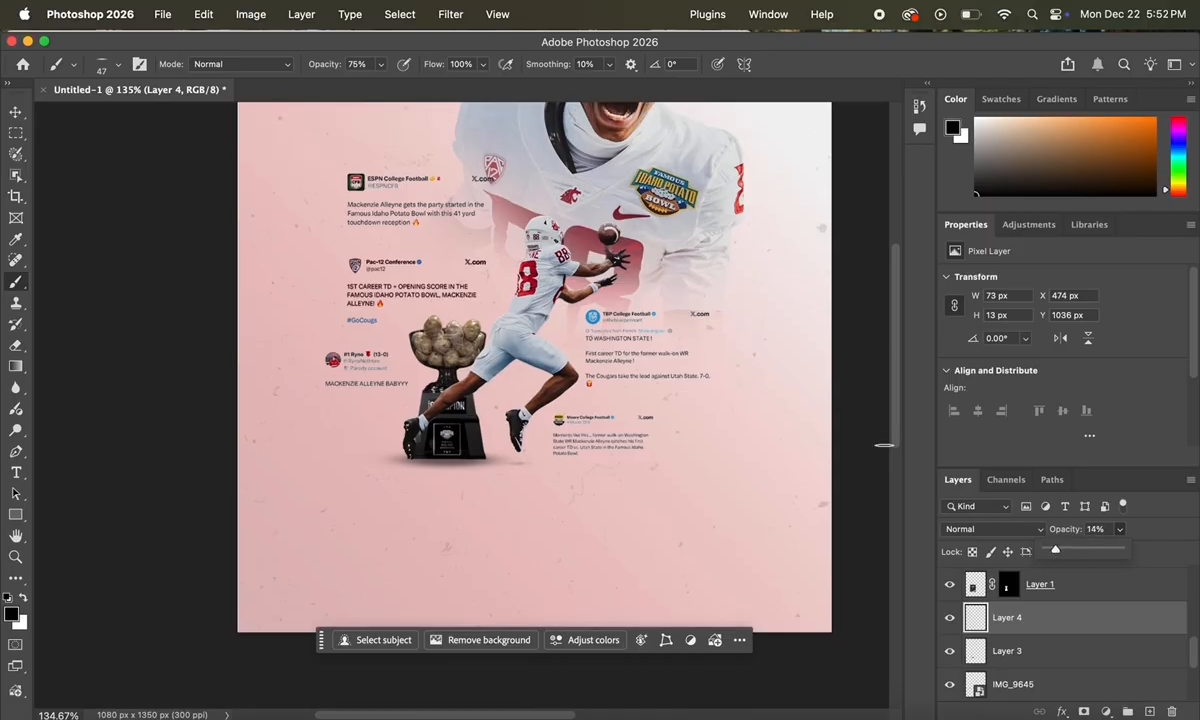
pyautogui.scroll(5, 885, 447)
pyautogui.scroll(3, 885, 447)
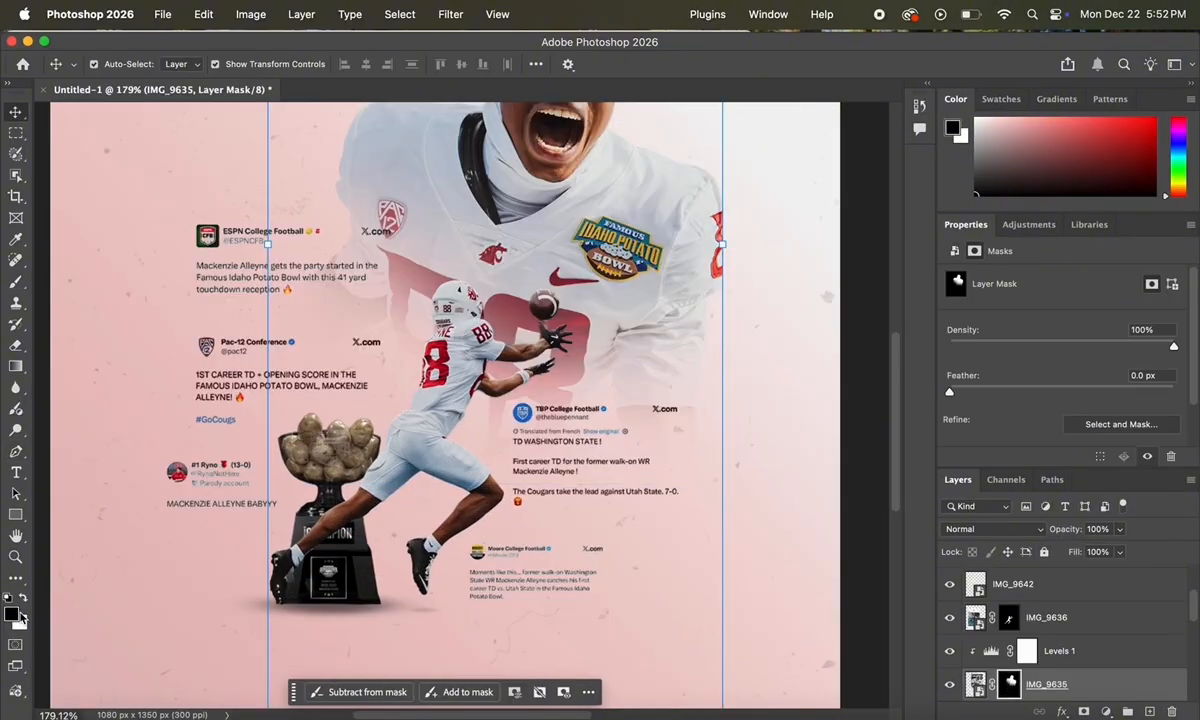
# Step: Set up a white, fully round 175 px soft brush for painting the mask
pyautogui.click(24, 599)
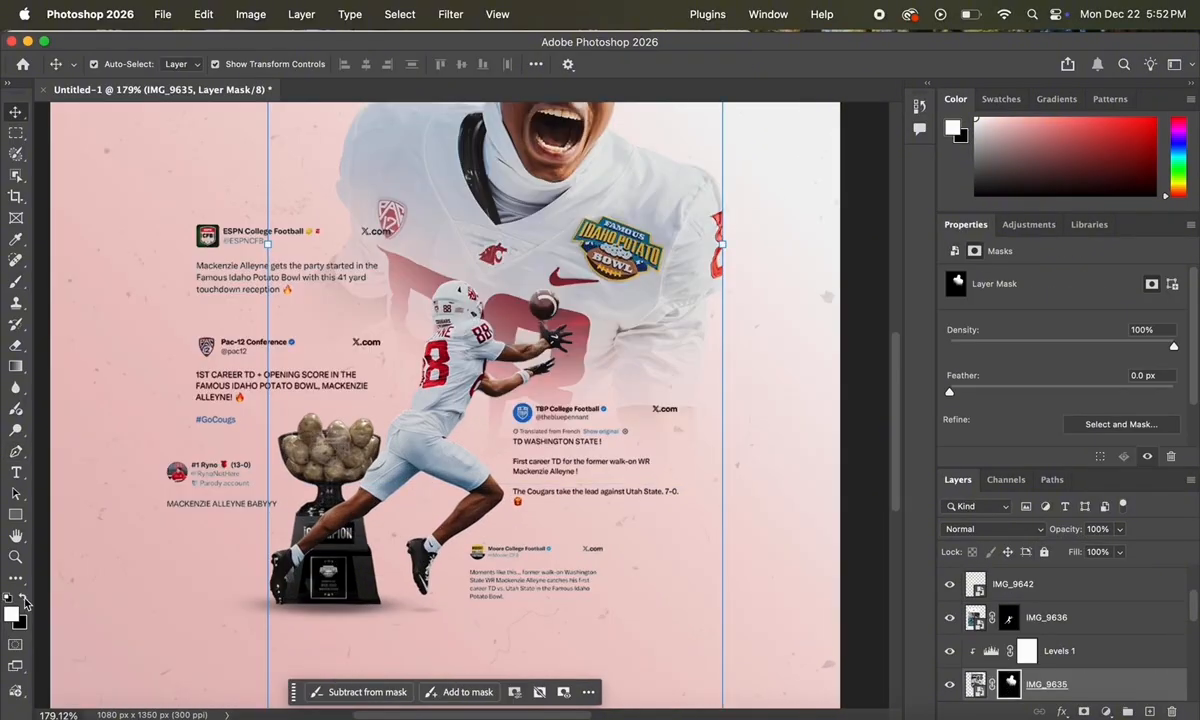
pyautogui.click(16, 281)
pyautogui.click(101, 68)
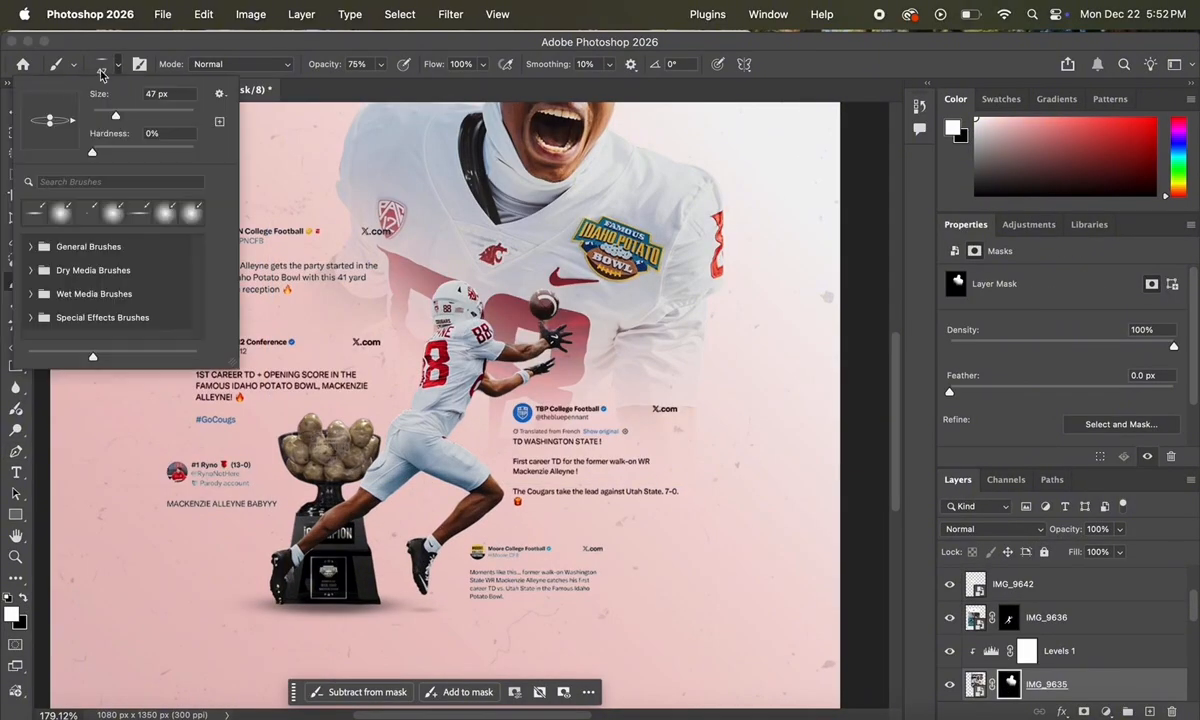
pyautogui.moveTo(50, 119); pyautogui.dragTo(50, 95)
pyautogui.click(164, 114)
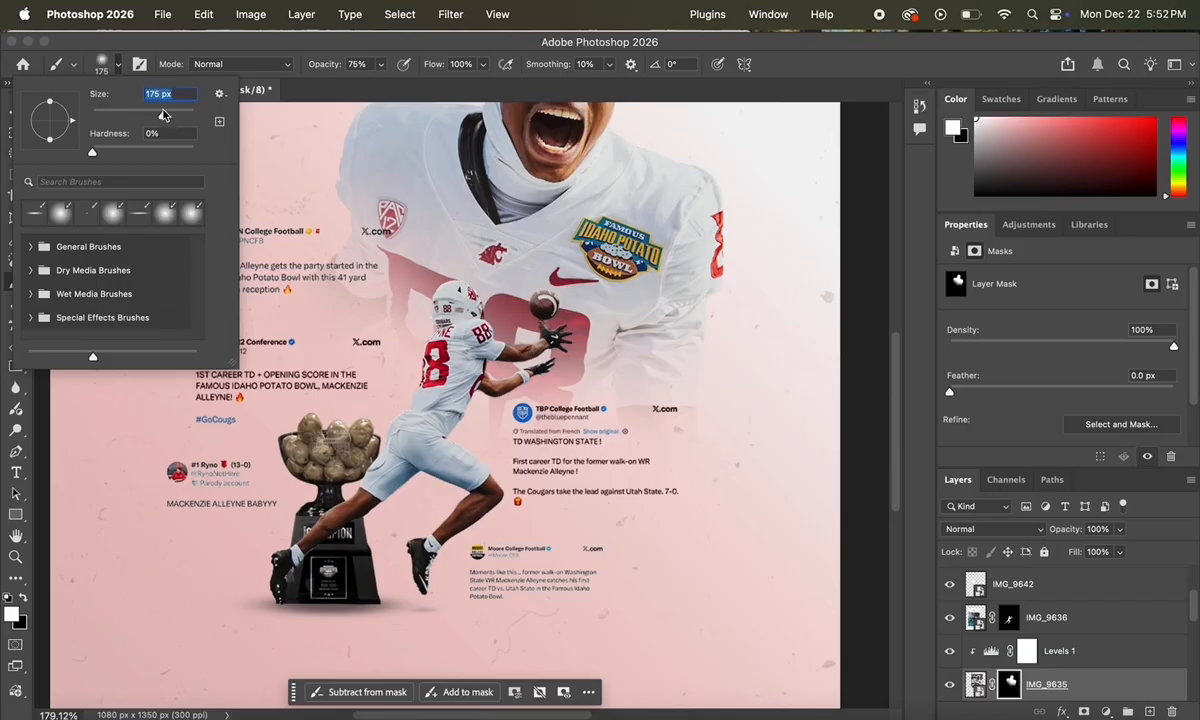
pyautogui.click(568, 345)
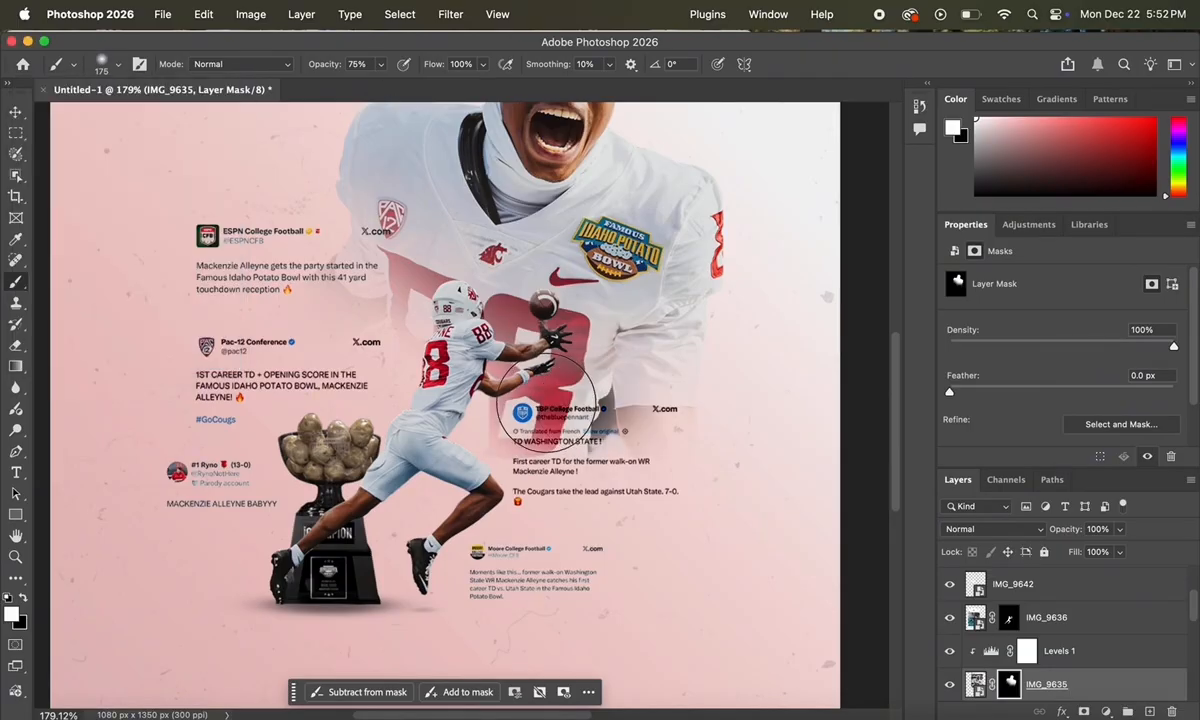
# Step: Paint on the IMG_9635 mask to reveal more jersey and the red 88 behind the leaping player
pyautogui.moveTo(494, 374); pyautogui.dragTo(435, 380)
pyautogui.press('super+0')
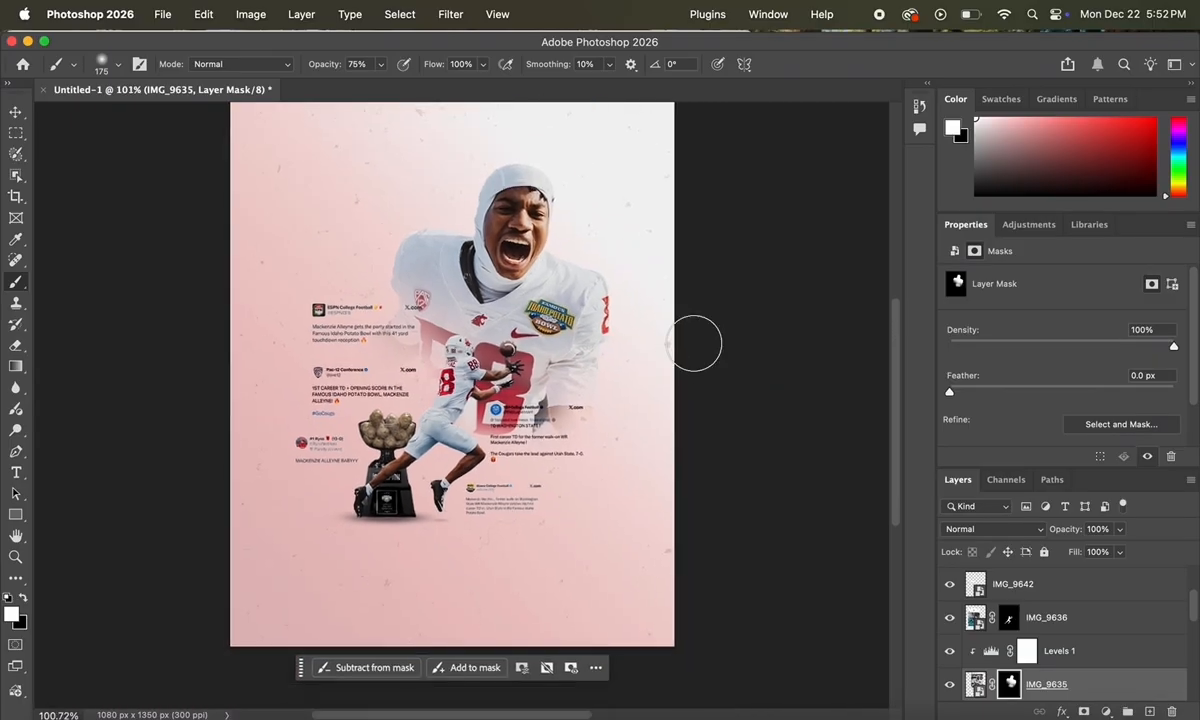
pyautogui.scroll(5, 694, 343)
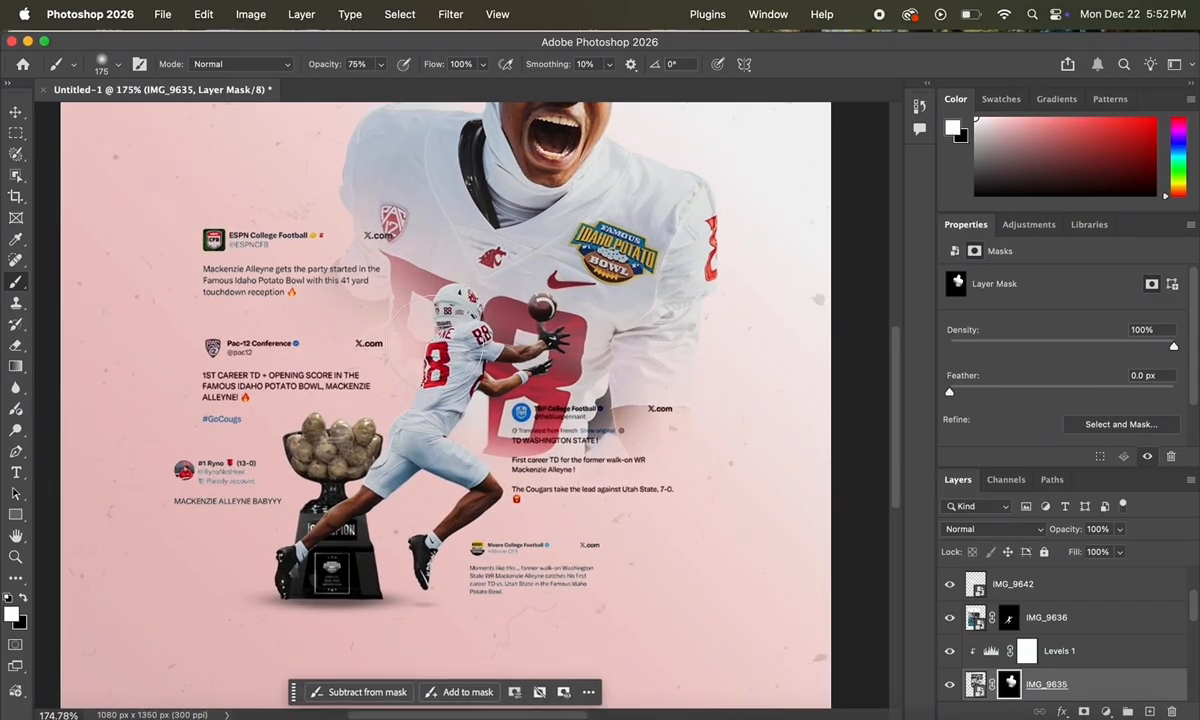
pyautogui.moveTo(391, 320); pyautogui.dragTo(417, 340)
pyautogui.moveTo(370, 303); pyautogui.dragTo(342, 283)
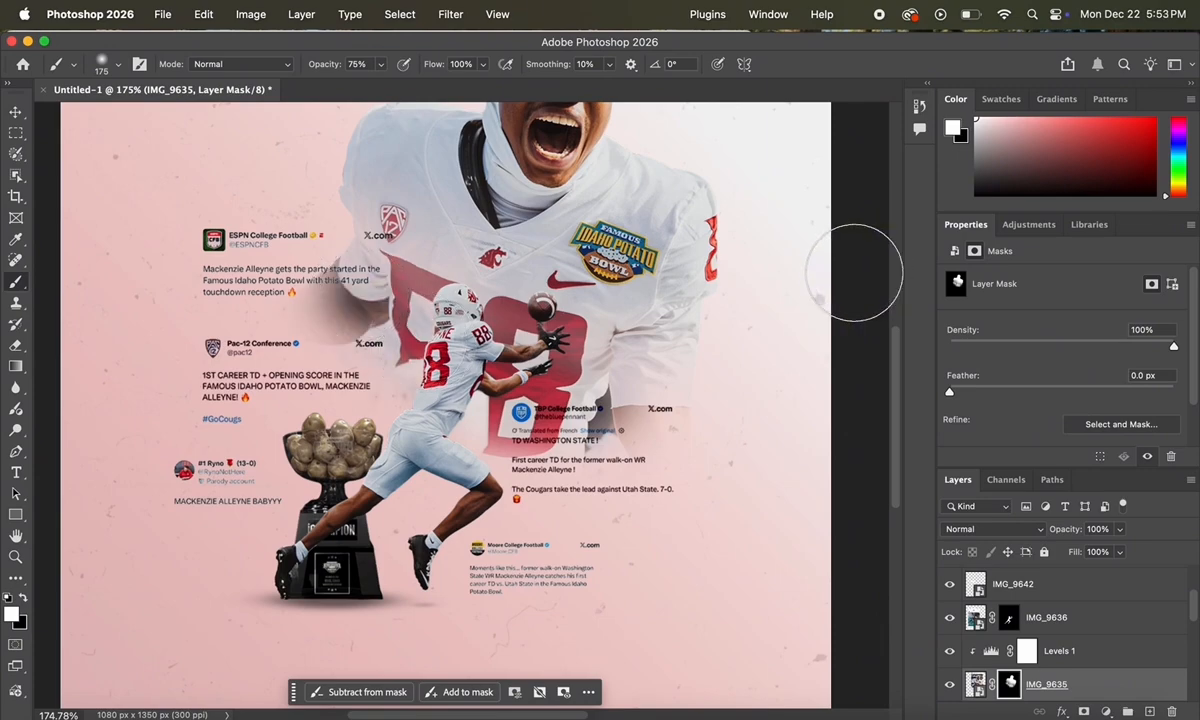
pyautogui.scroll(-5, 817, 282)
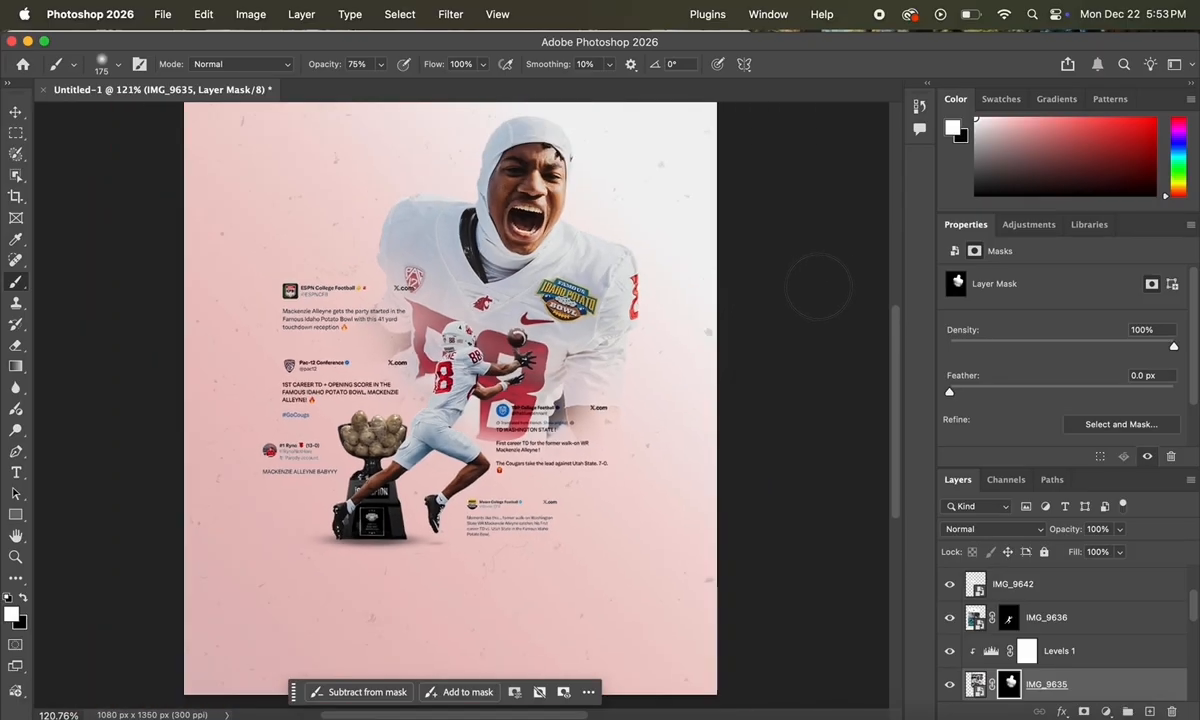
pyautogui.scroll(2, 817, 286)
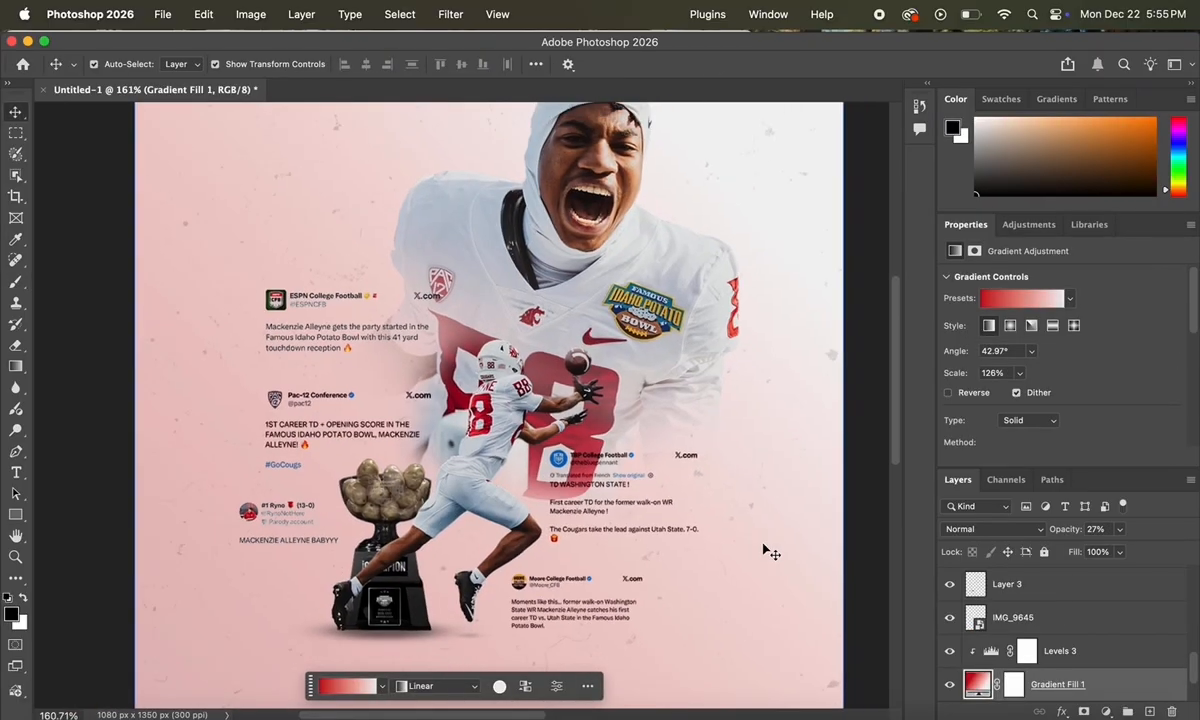
pyautogui.scroll(2, 768, 550)
# Step: In Camera Raw on the player photo, set Blacks -33, Texture +36 and Clarity +10
pyautogui.click(610, 232)
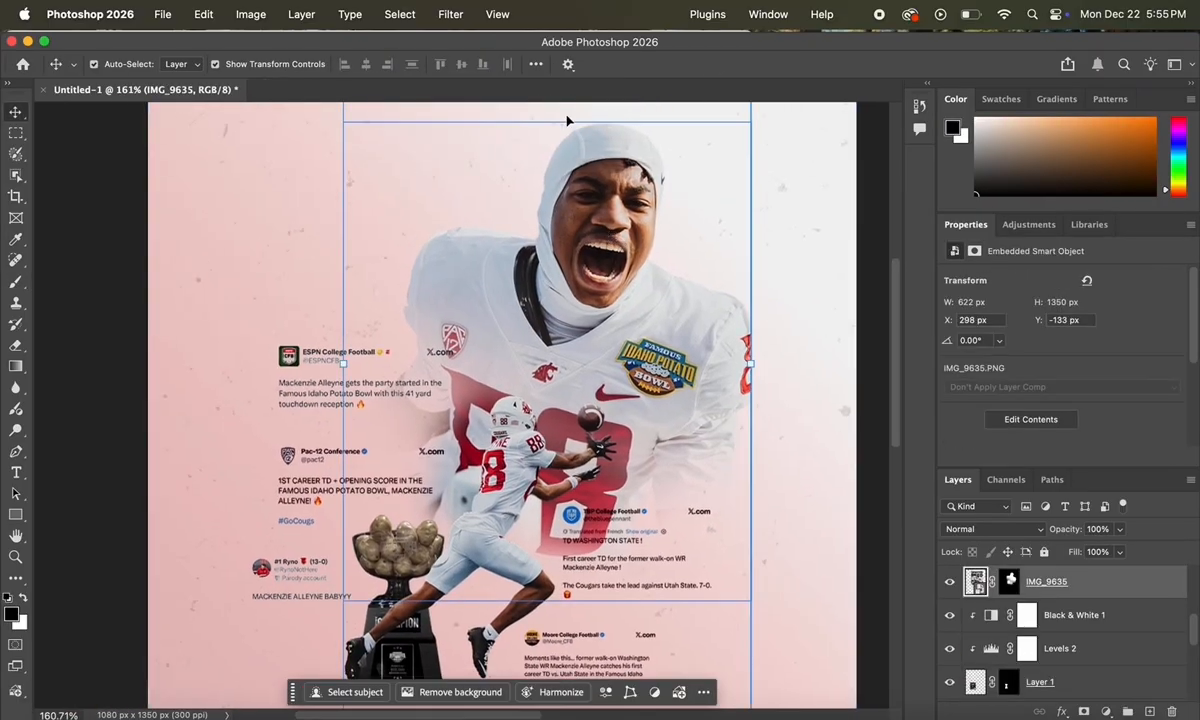
pyautogui.click(450, 14)
pyautogui.click(475, 142)
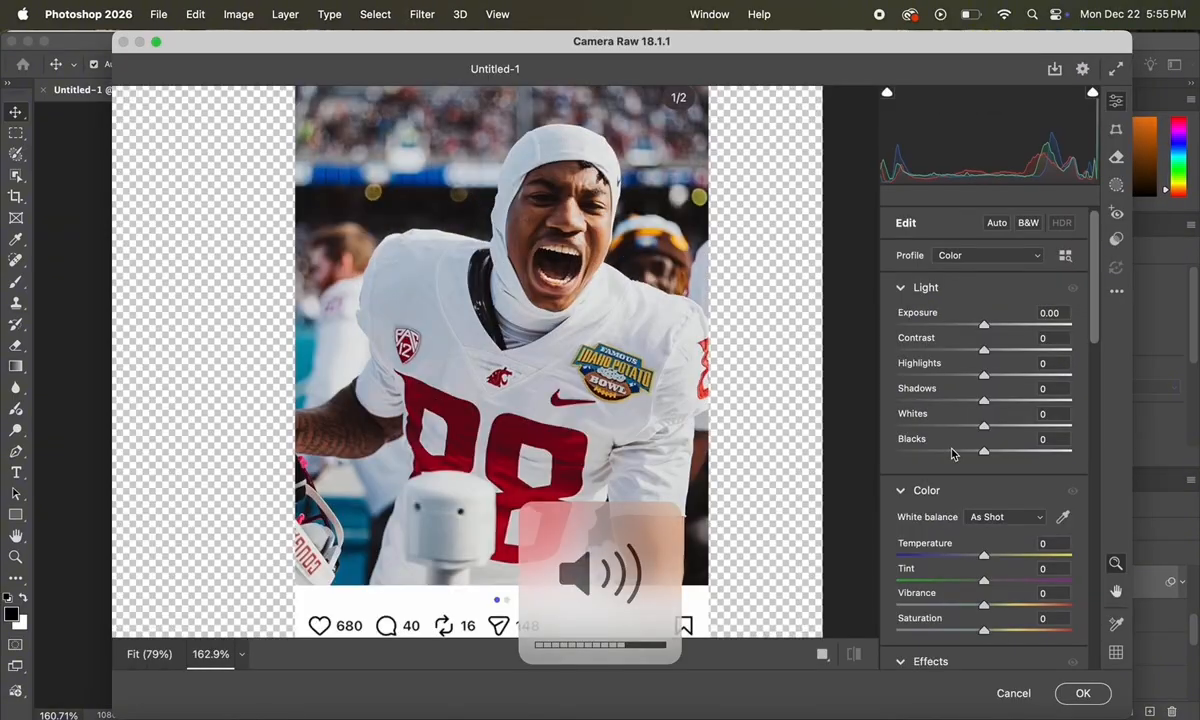
pyautogui.moveTo(952, 453); pyautogui.dragTo(956, 451)
pyautogui.scroll(-5, 965, 456)
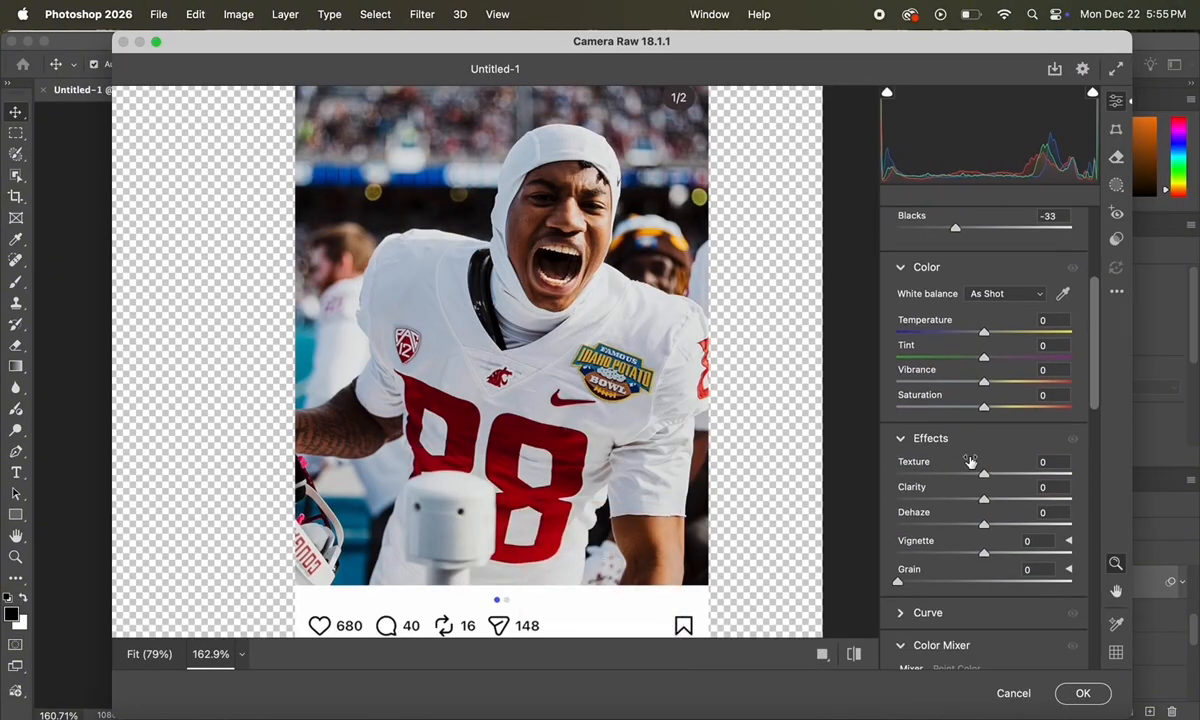
pyautogui.click(1015, 477)
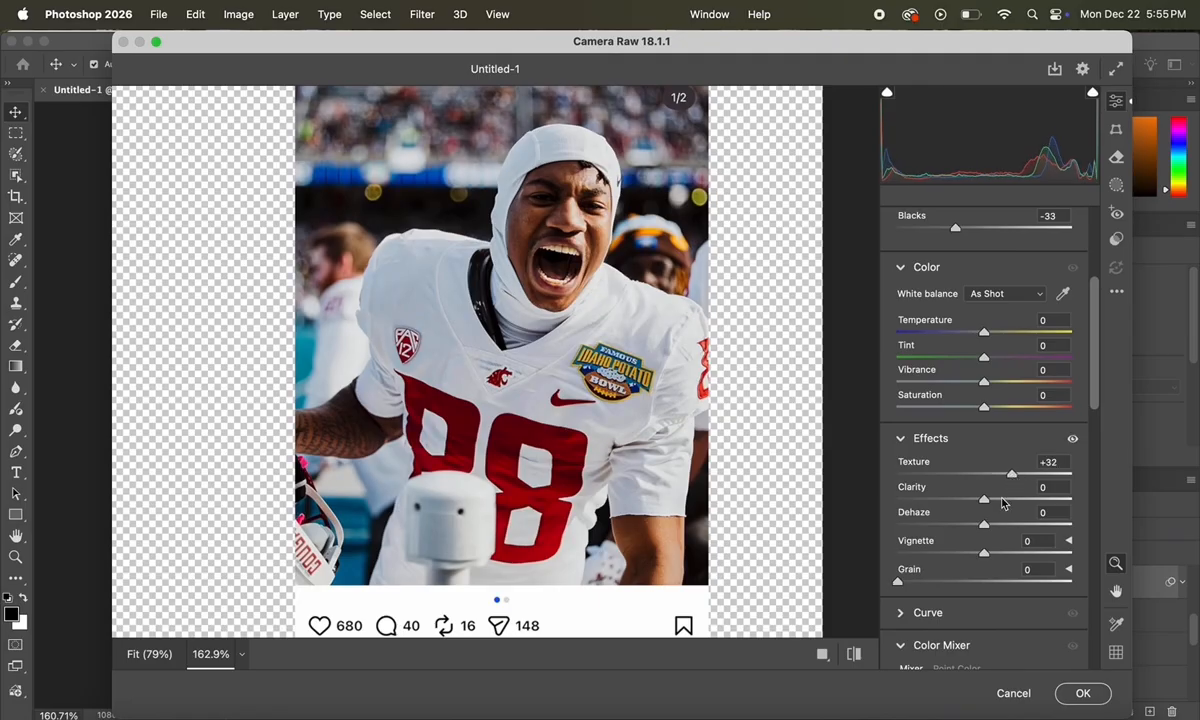
pyautogui.click(1003, 500)
pyautogui.moveTo(1003, 501); pyautogui.dragTo(994, 501)
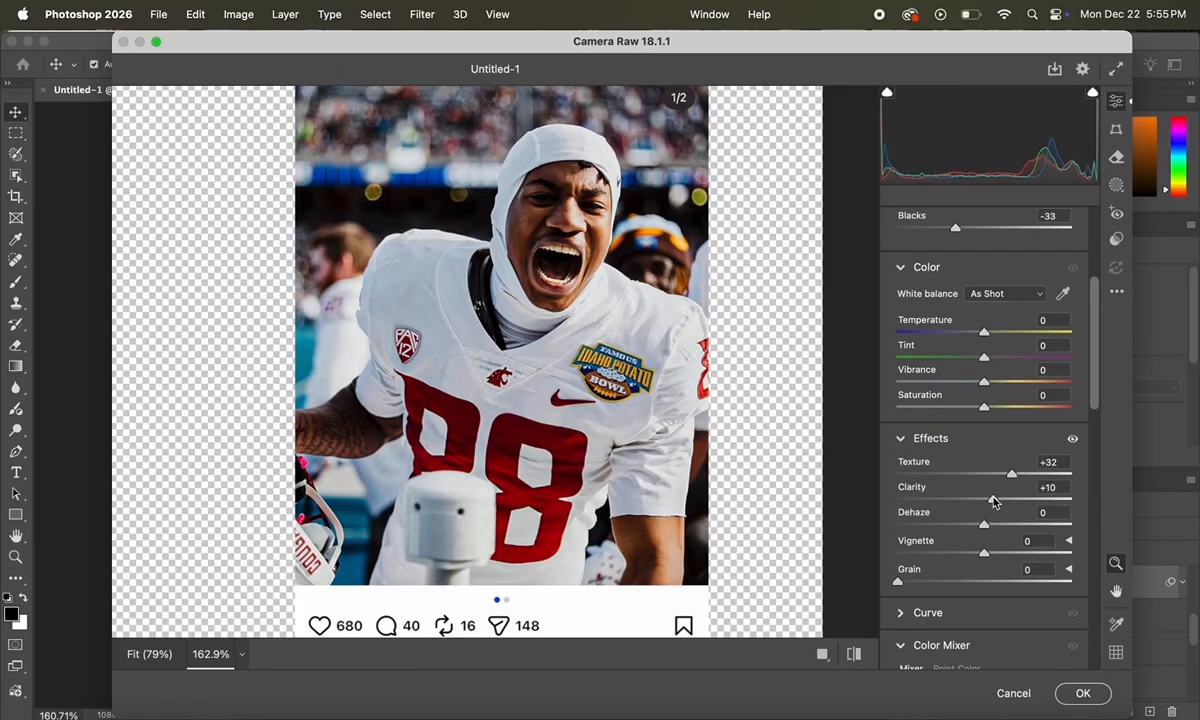
# Step: Raise Vibrance to +20 and Reds saturation to +29, then apply the Camera Raw grade
pyautogui.click(1014, 382)
pyautogui.scroll(-3, 635, 405)
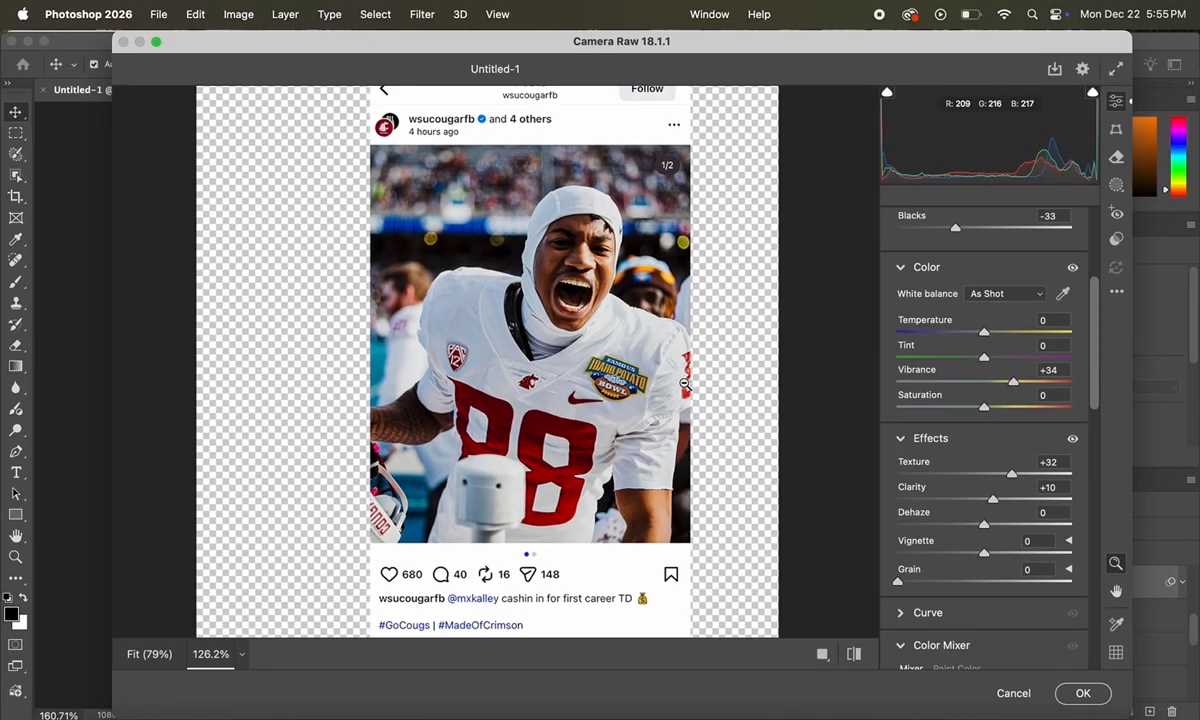
pyautogui.scroll(1, 635, 405)
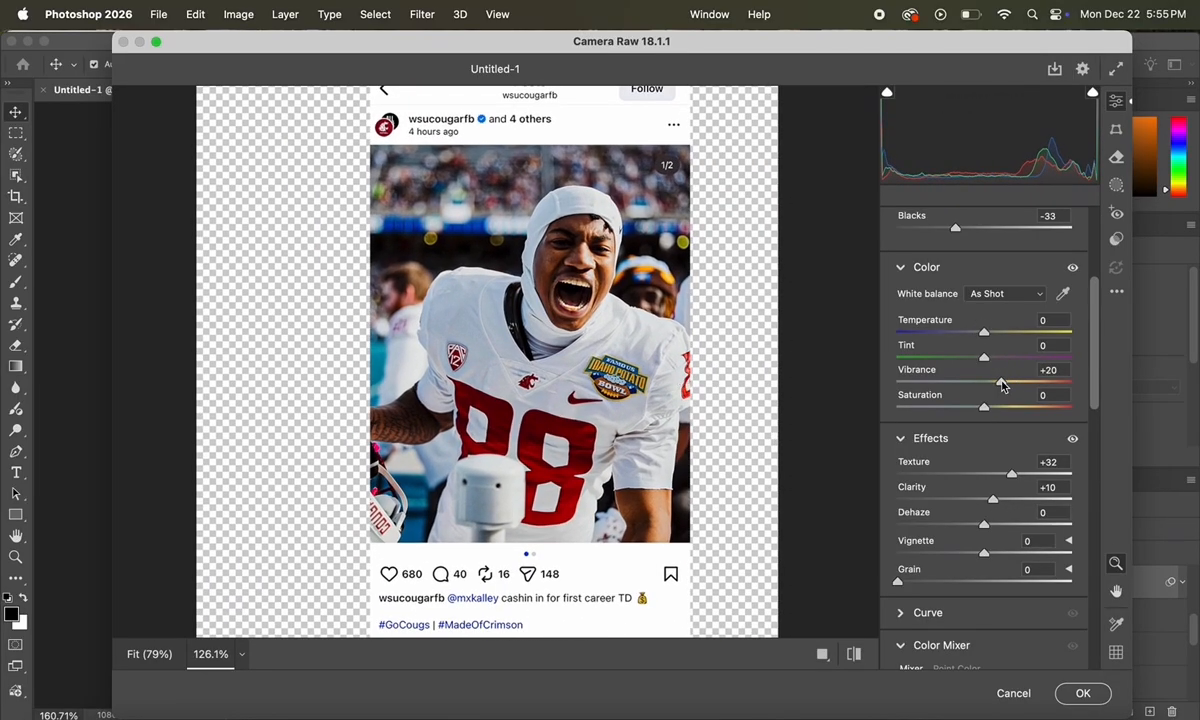
pyautogui.scroll(-6, 1003, 385)
pyautogui.click(1010, 508)
pyautogui.scroll(-4, 1010, 511)
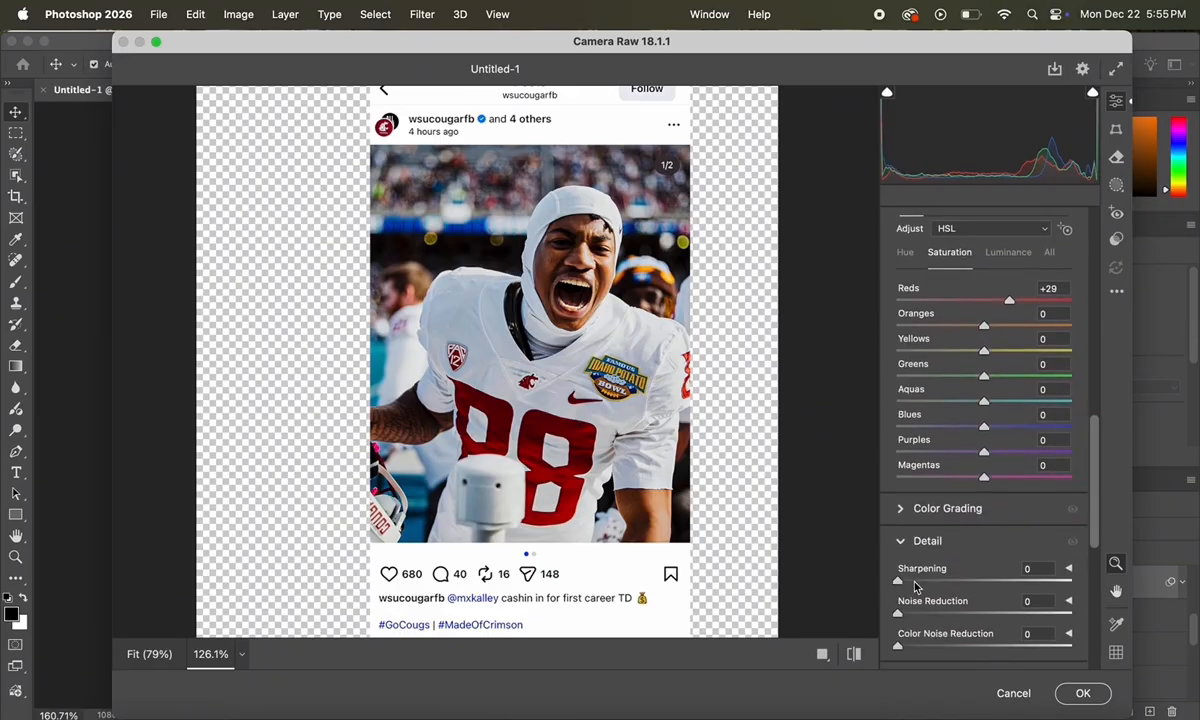
pyautogui.click(1080, 693)
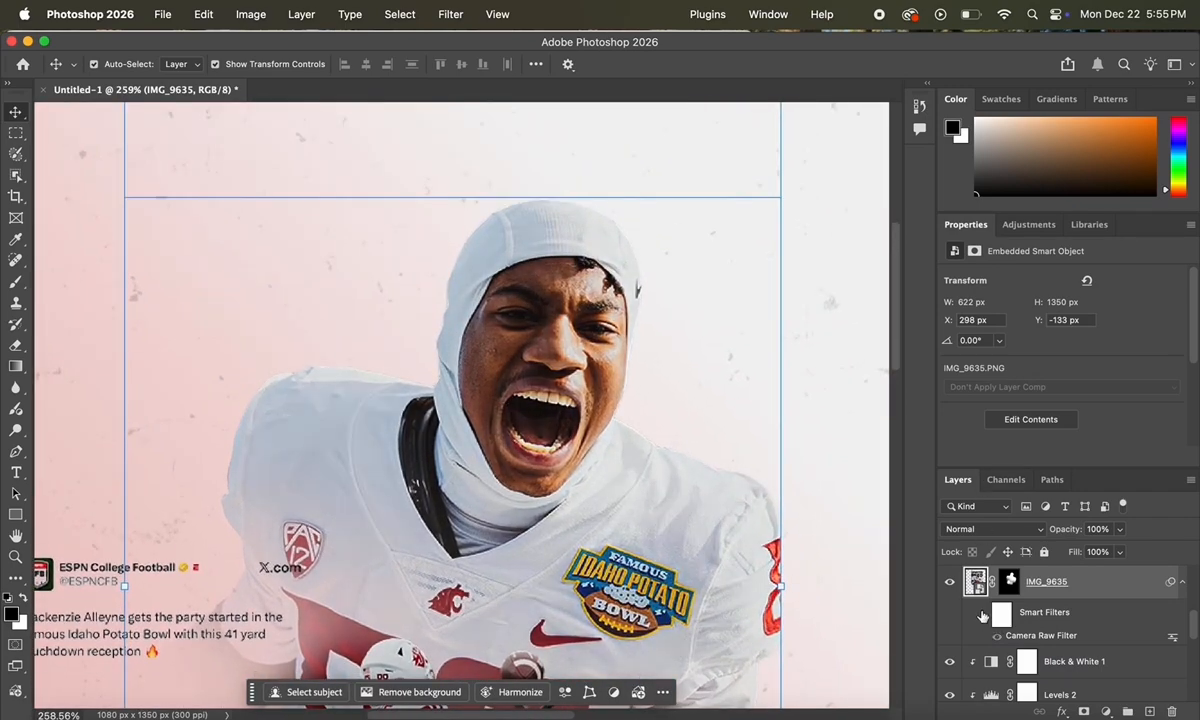
pyautogui.click(983, 617)
# Step: Drag the Freepik 88 image from the browser onto the poster, centre it and enlarge it
pyautogui.click(812, 373)
pyautogui.scroll(-8, 824, 370)
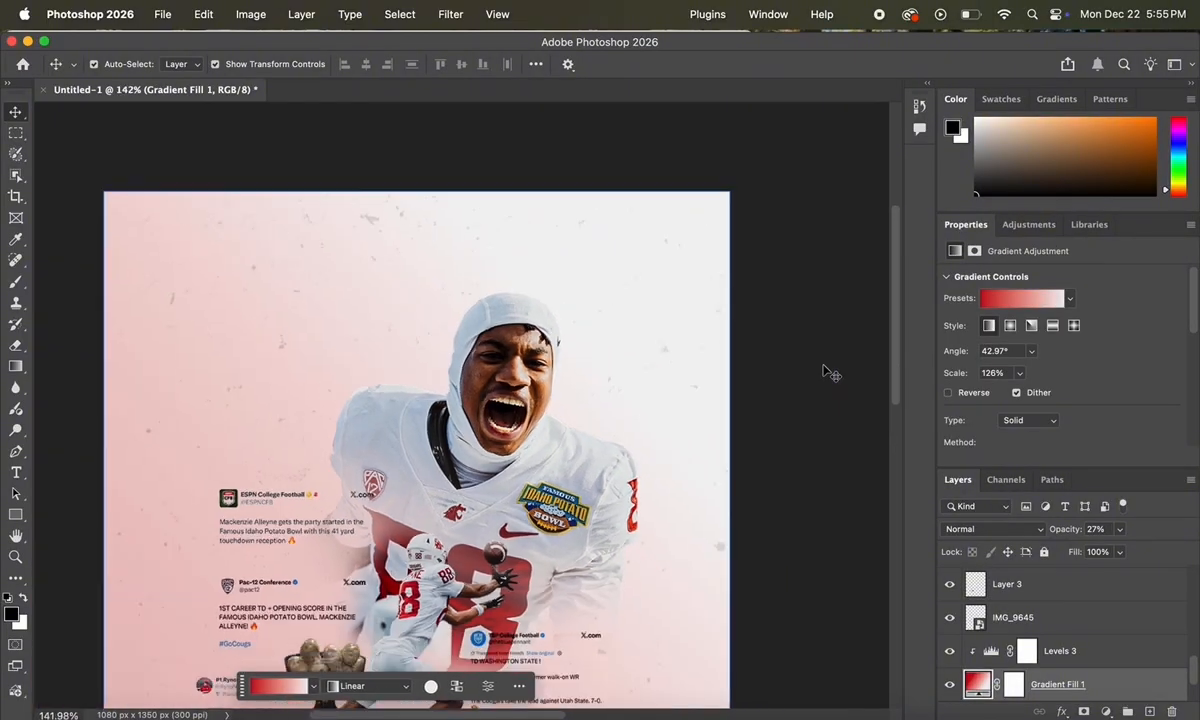
pyautogui.scroll(-3, 830, 373)
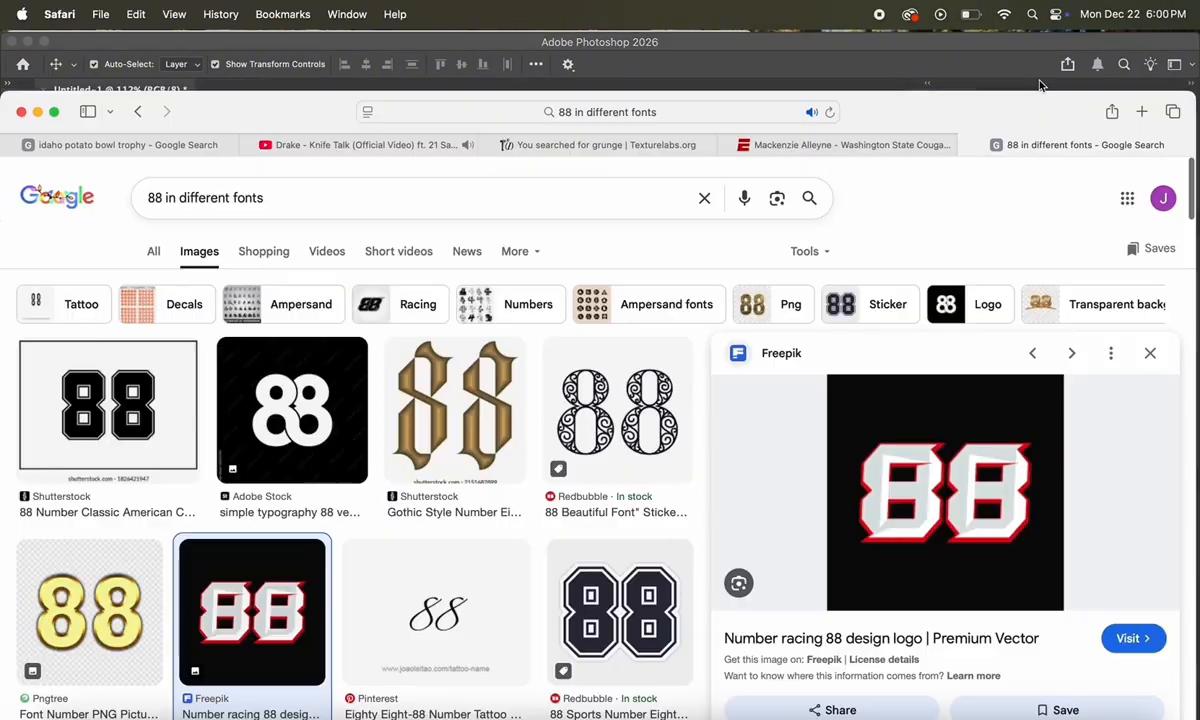
pyautogui.moveTo(968, 105); pyautogui.dragTo(1042, 338)
pyautogui.moveTo(987, 683); pyautogui.dragTo(593, 264)
pyautogui.moveTo(597, 312); pyautogui.dragTo(408, 350)
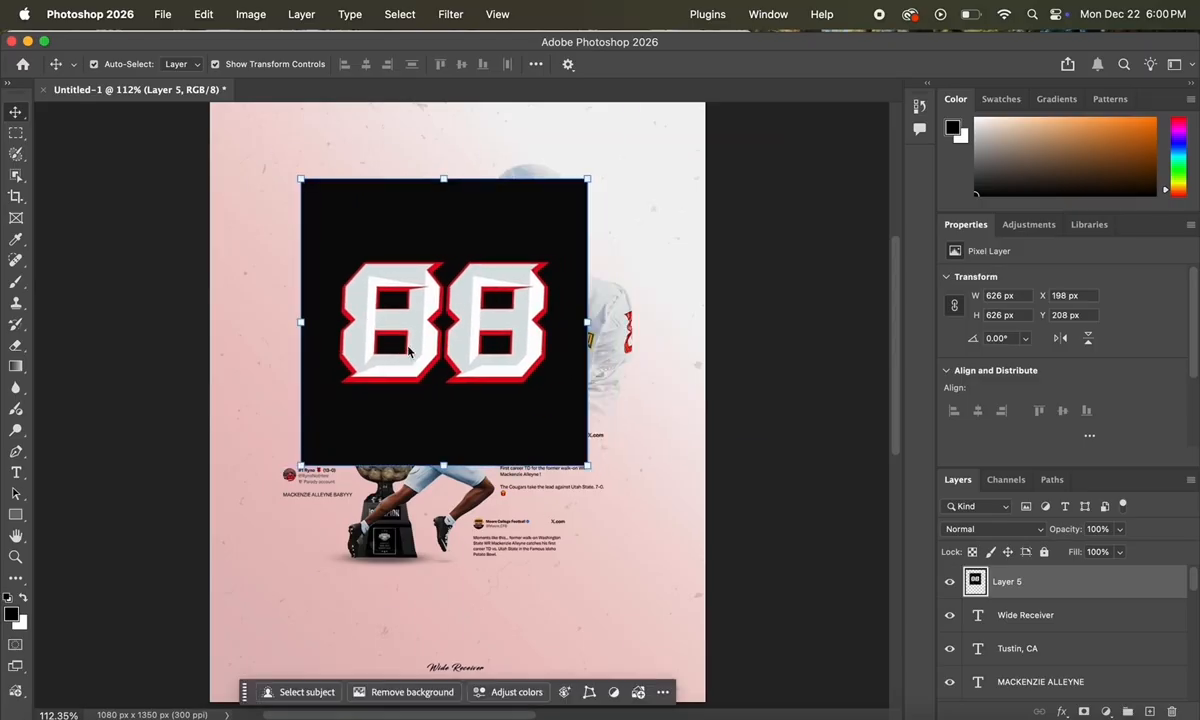
pyautogui.moveTo(443, 466); pyautogui.dragTo(443, 670)
# Step: Position the enlarged 88 graphic, set it to Darken blend mode, and move it lower in the stack
pyautogui.moveTo(510, 494); pyautogui.dragTo(530, 432)
pyautogui.click(539, 651)
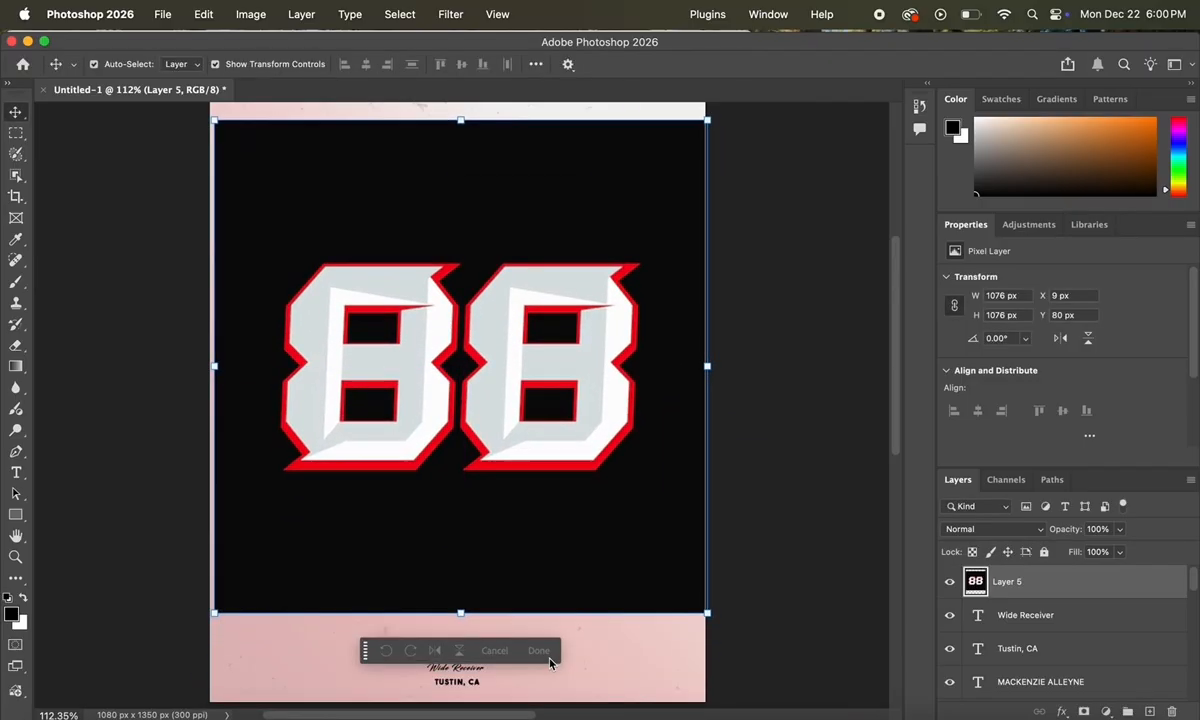
pyautogui.click(1040, 533)
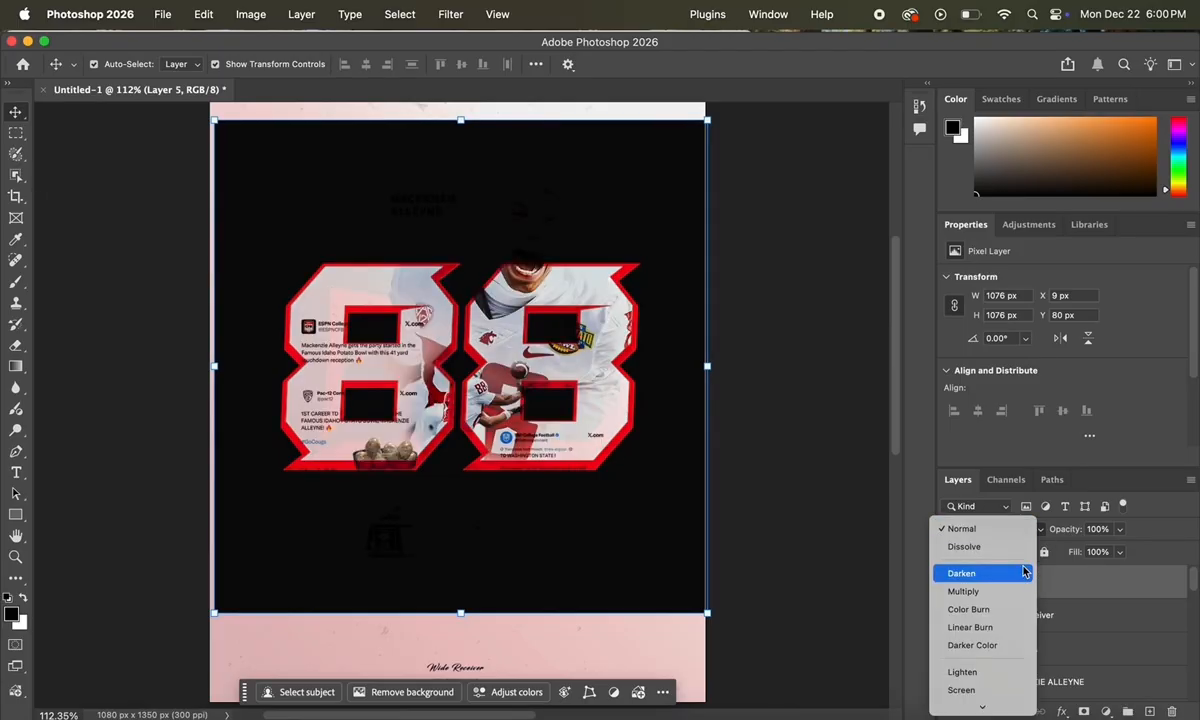
pyautogui.click(1023, 573)
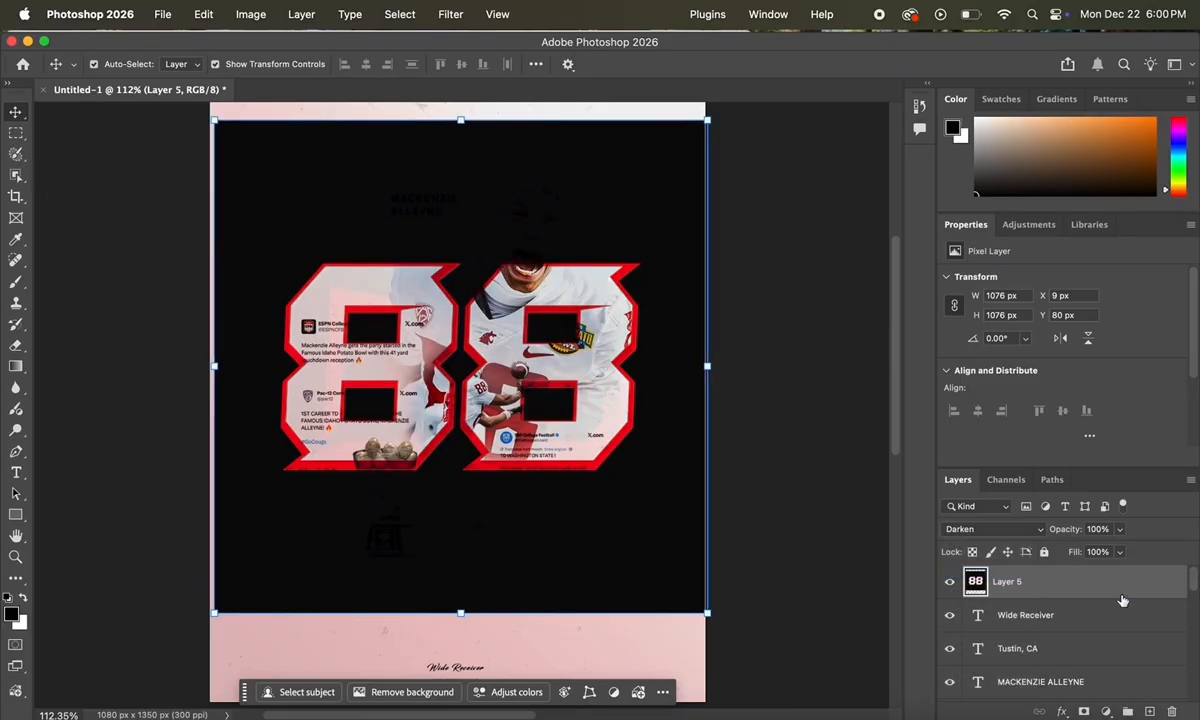
pyautogui.moveTo(1122, 592); pyautogui.dragTo(1018, 678)
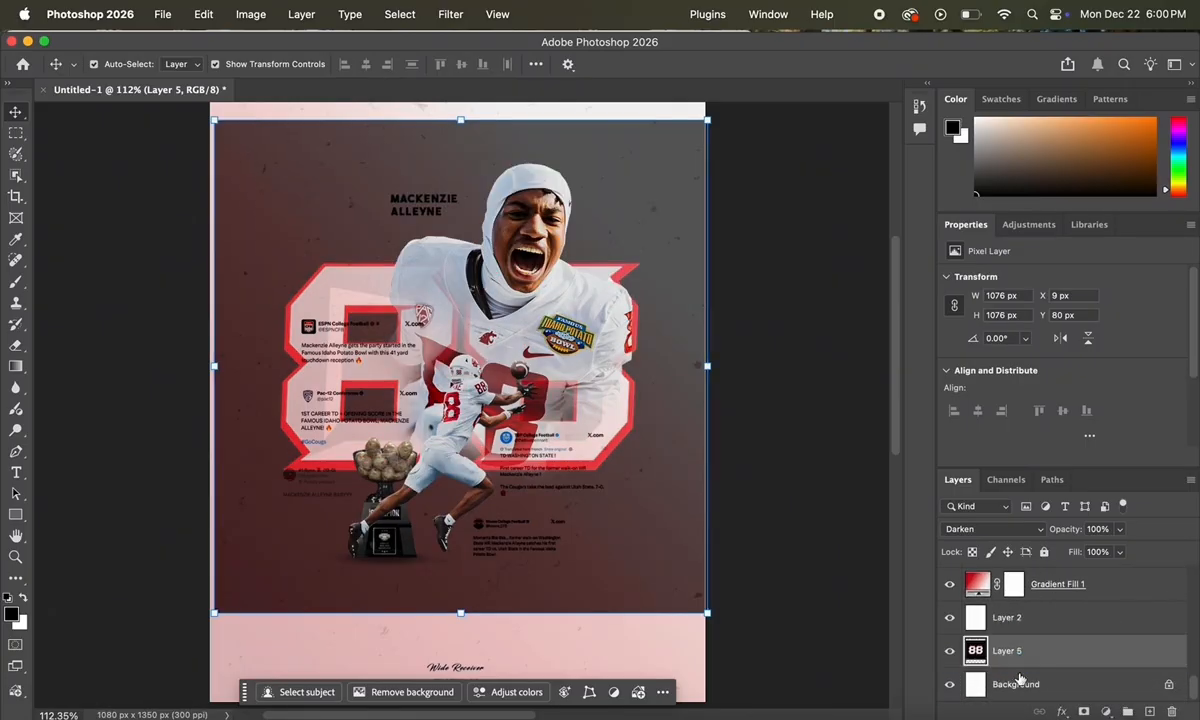
# Step: Remove the 88 graphic's black backdrop and fade the layer to 30% opacity
pyautogui.click(412, 694)
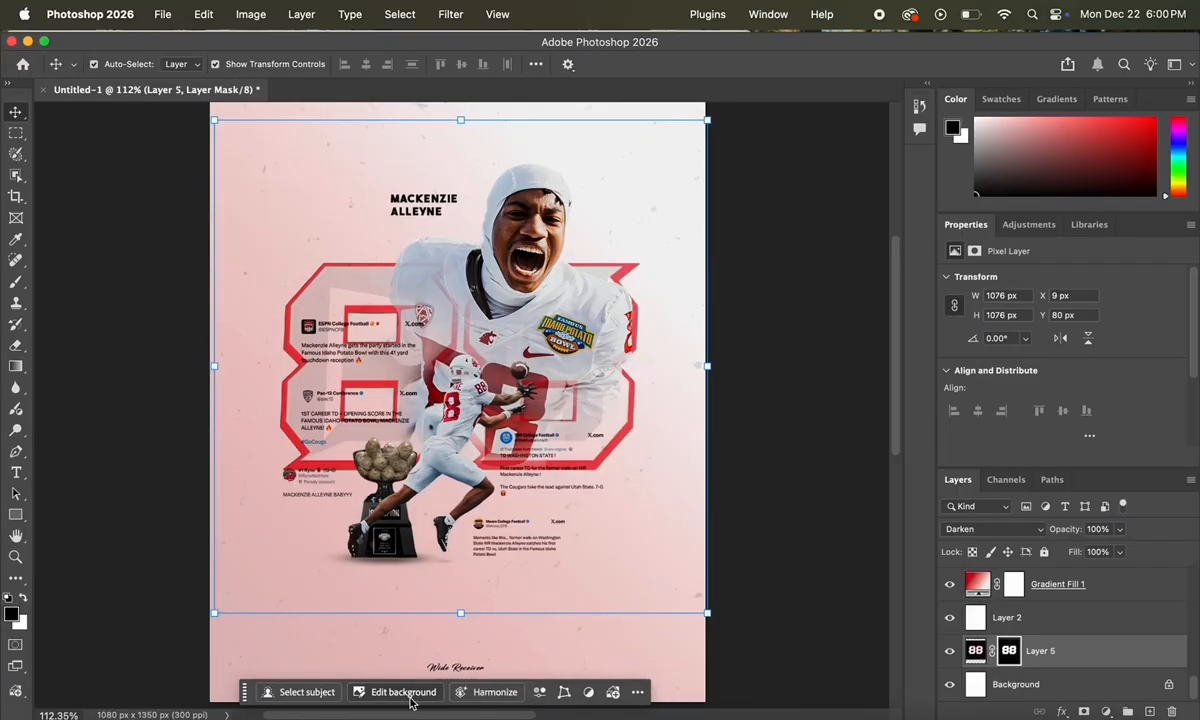
pyautogui.click(810, 428)
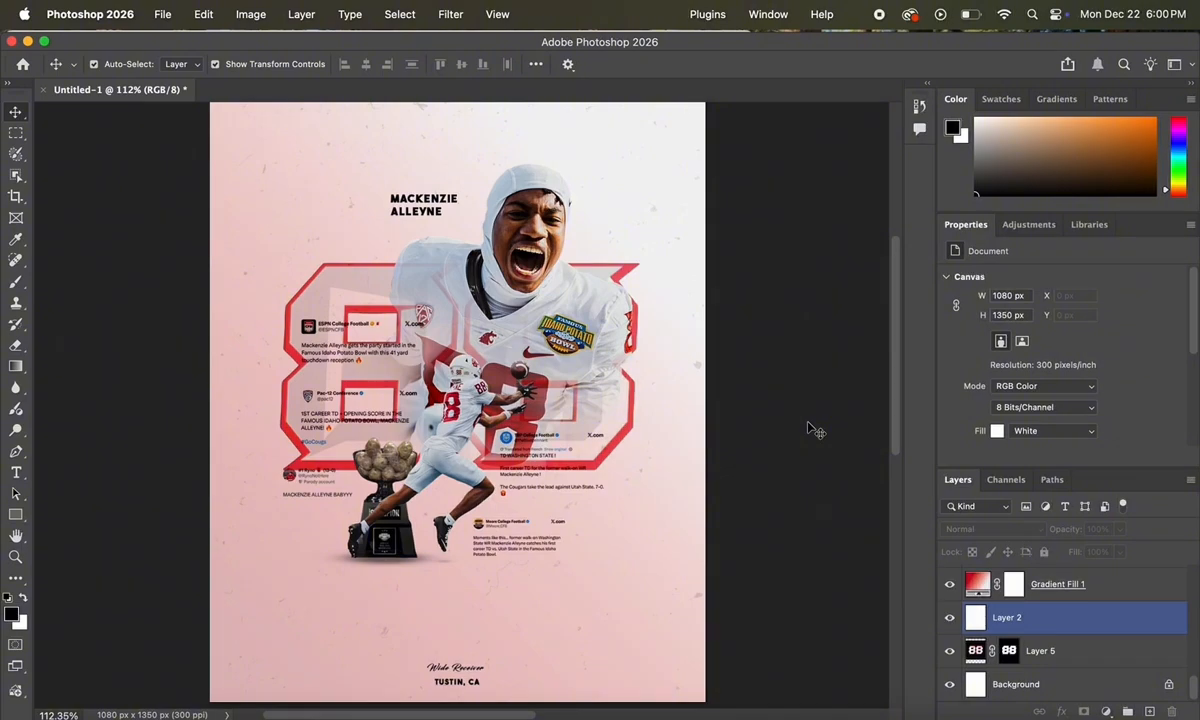
pyautogui.click(1095, 655)
pyautogui.click(1119, 530)
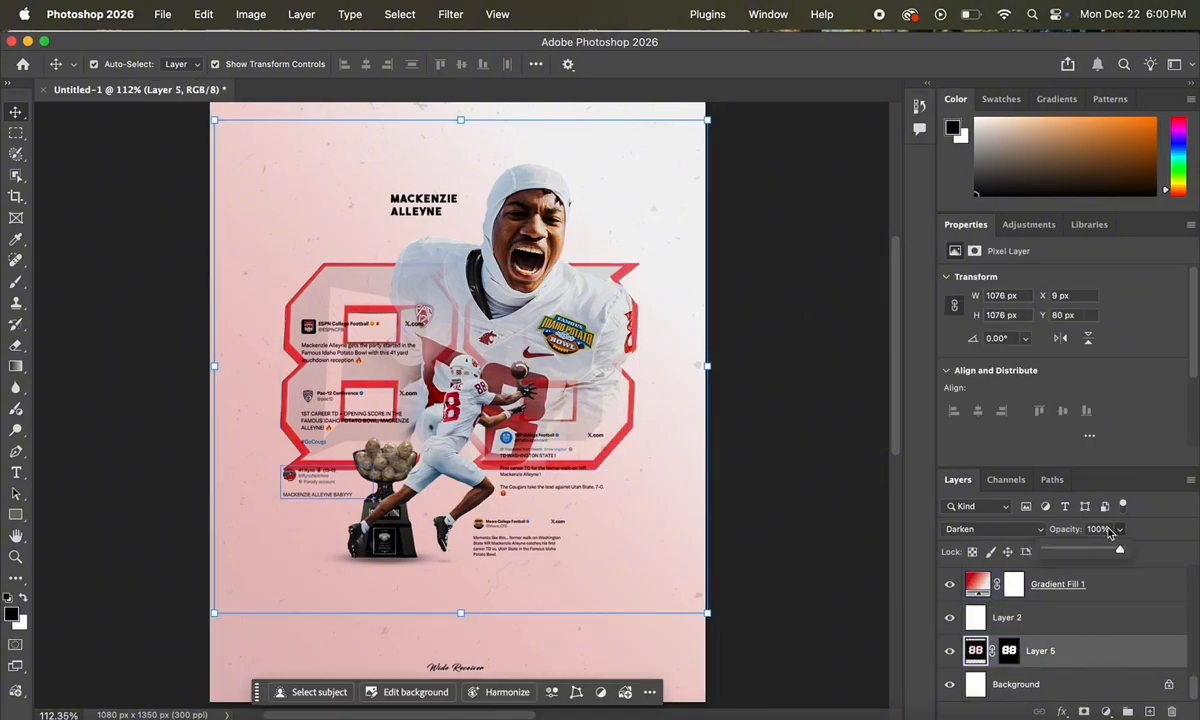
pyautogui.moveTo(1119, 550); pyautogui.dragTo(1070, 553)
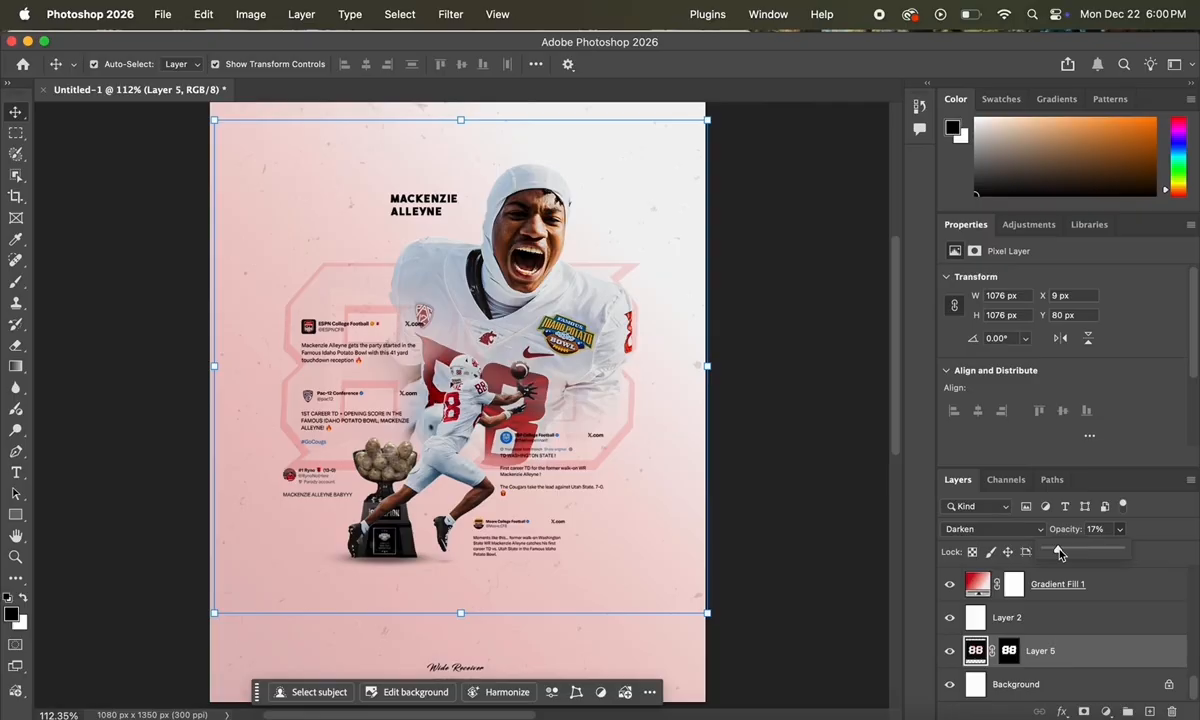
pyautogui.moveTo(1060, 554); pyautogui.dragTo(1068, 552)
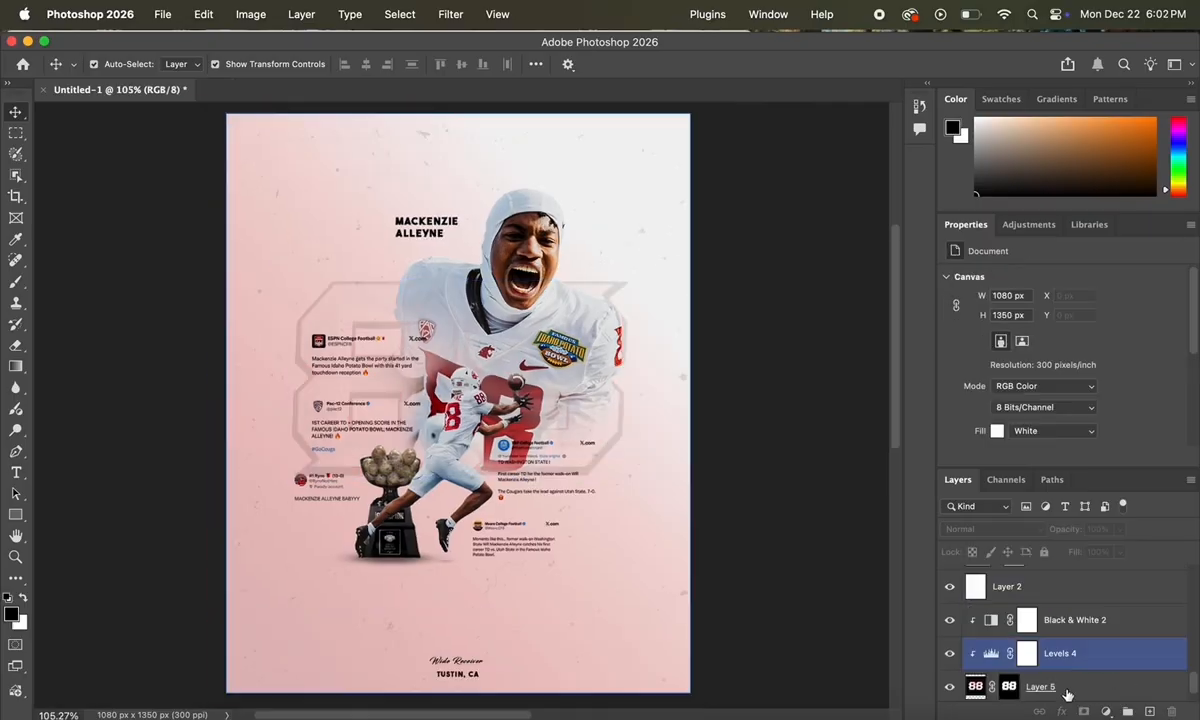
pyautogui.click(1009, 685)
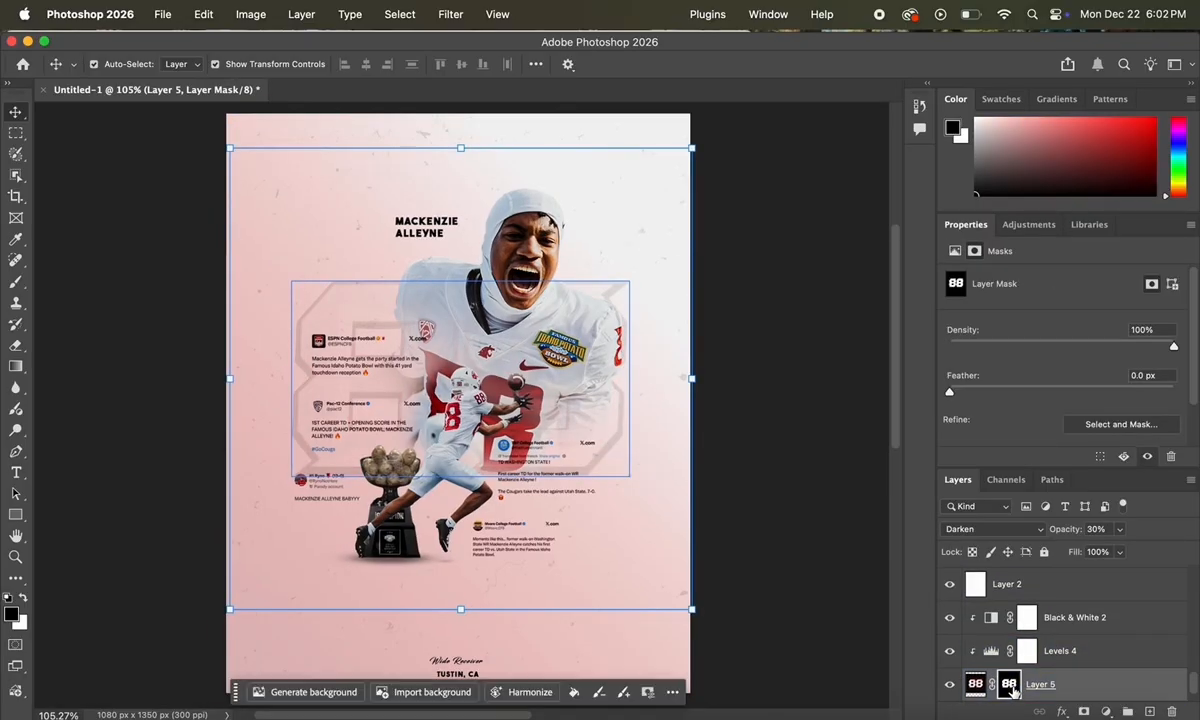
# Step: With a 688 px brush, paint out the left part of the 88 on its mask
pyautogui.press('b')
pyautogui.click(119, 64)
pyautogui.write('688')
pyautogui.press('Return')
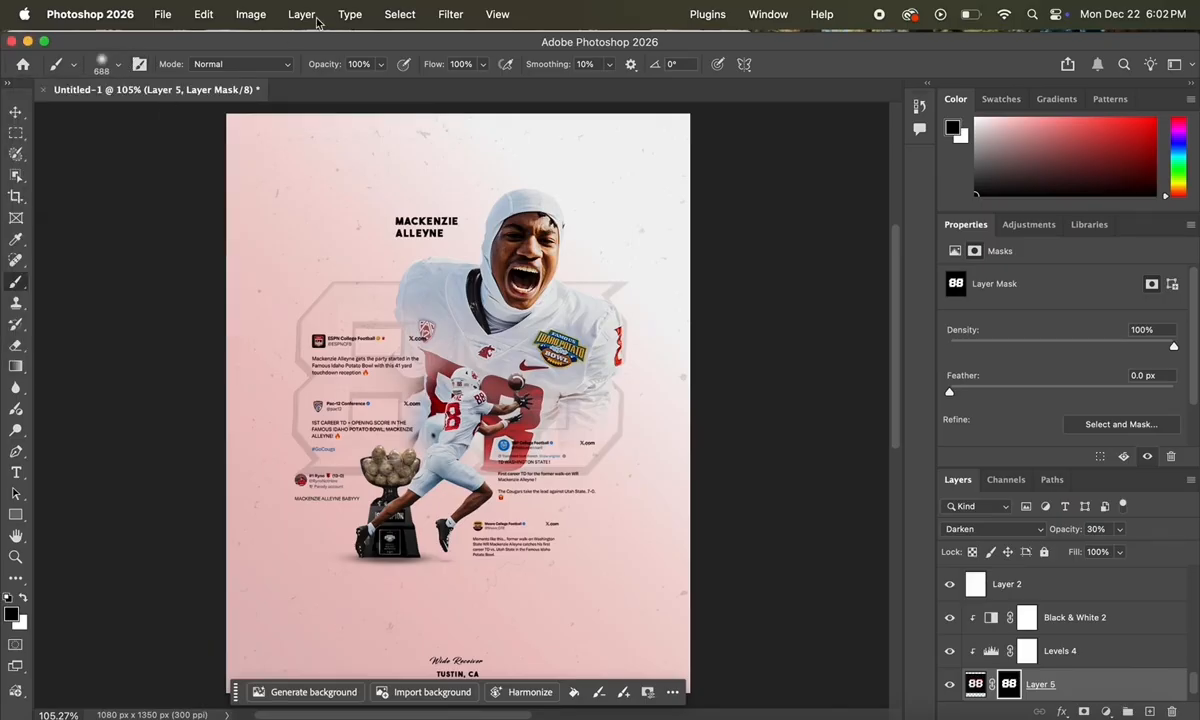
pyautogui.click(380, 66)
pyautogui.moveTo(264, 468)
pyautogui.mouseDown()
pyautogui.moveTo(274, 385)
pyautogui.moveTo(305, 335)
pyautogui.mouseUp()
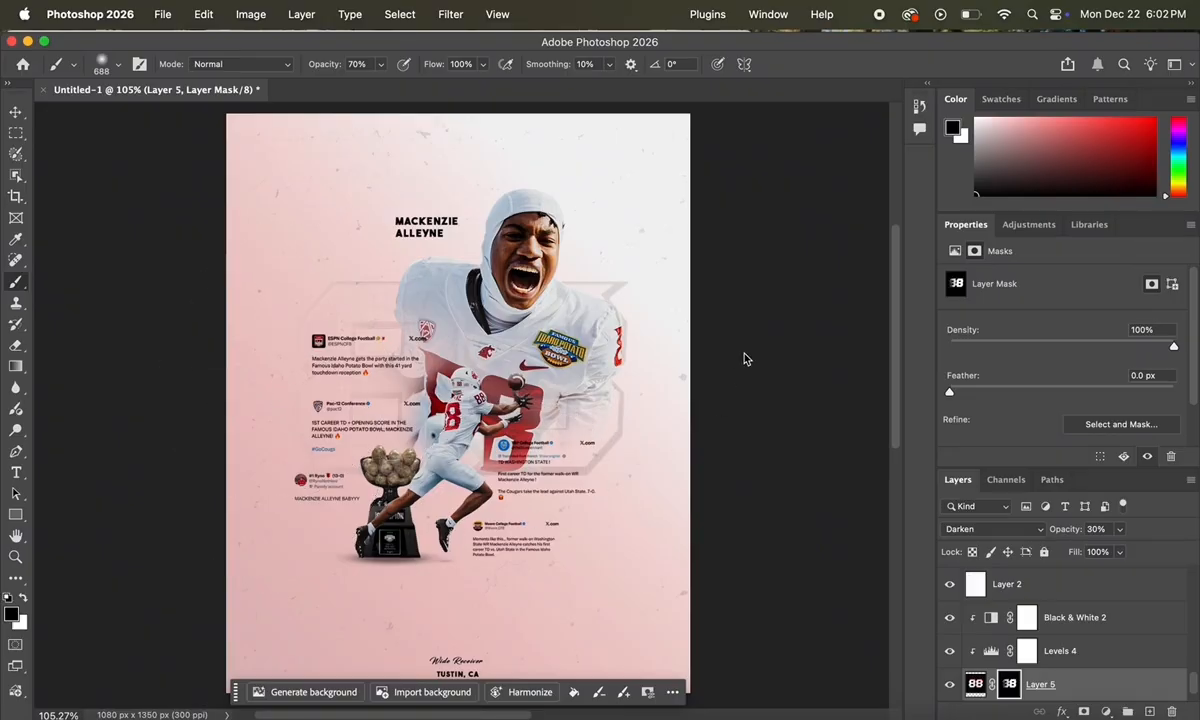
pyautogui.scroll(3, 751, 317)
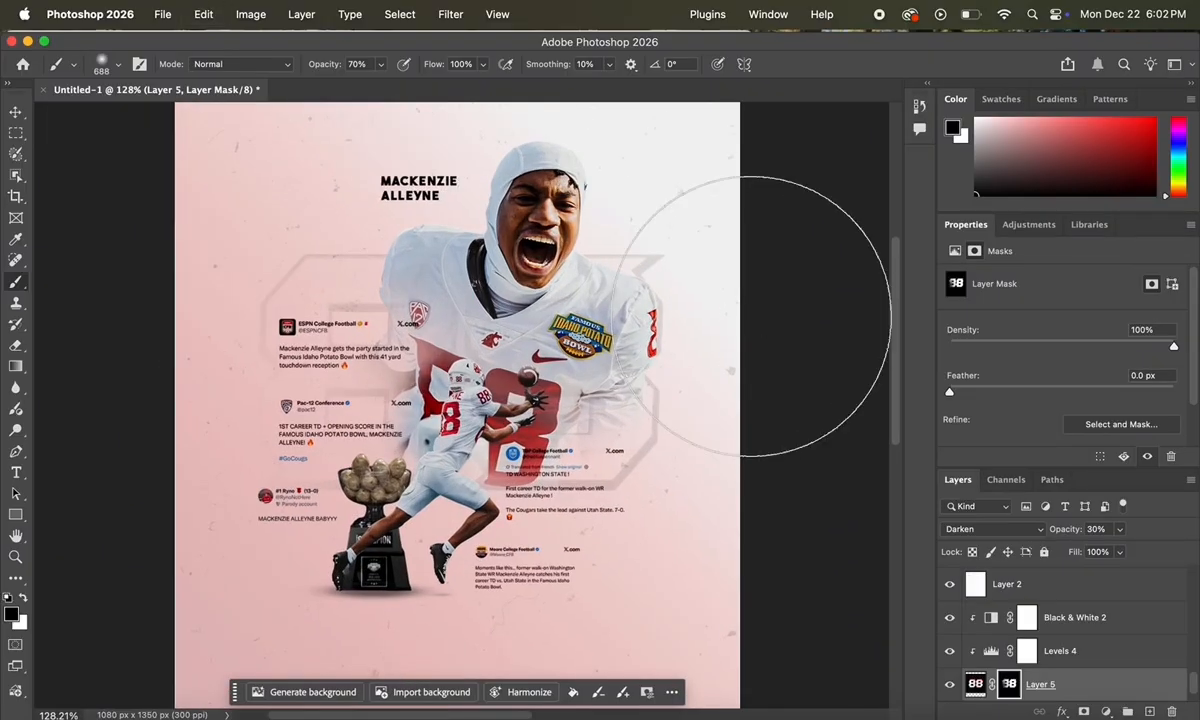
# Step: Lower the brush opacity to 53% for softer masking of the 88
pyautogui.click(380, 64)
pyautogui.moveTo(376, 86); pyautogui.dragTo(363, 86)
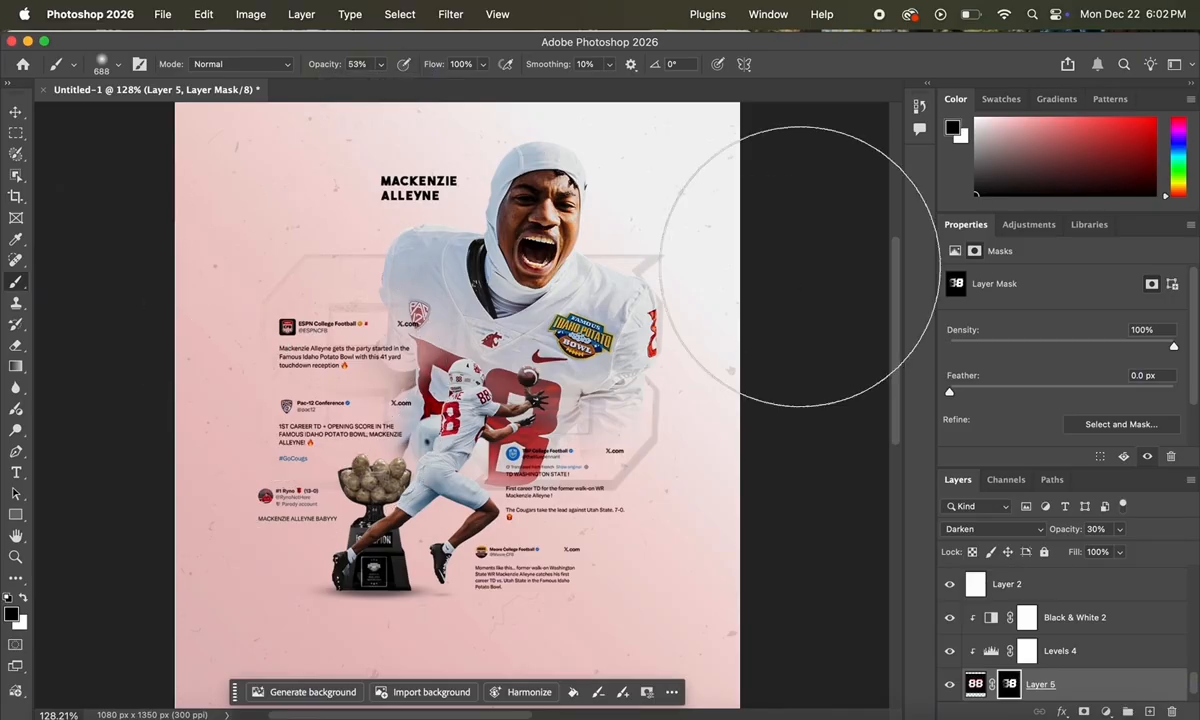
pyautogui.scroll(-2, 780, 265)
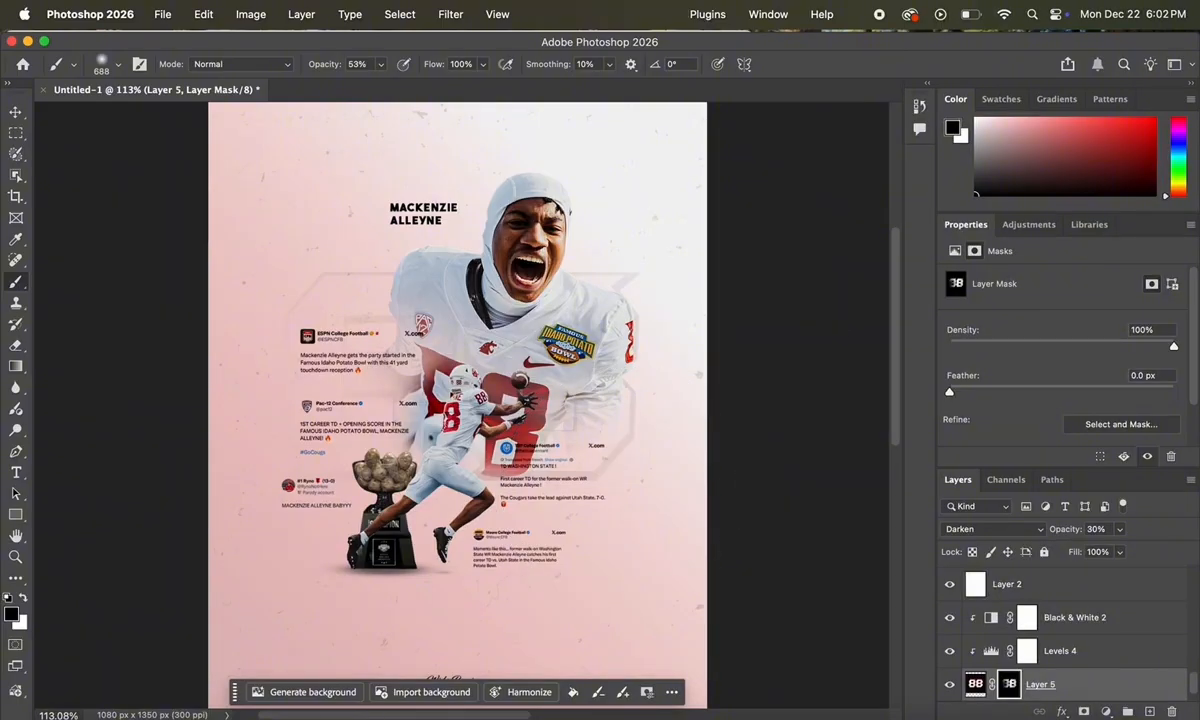
pyautogui.hscroll(-2, 830, 320)
pyautogui.scroll(-1, 830, 320)
pyautogui.scroll(2, 830, 317)
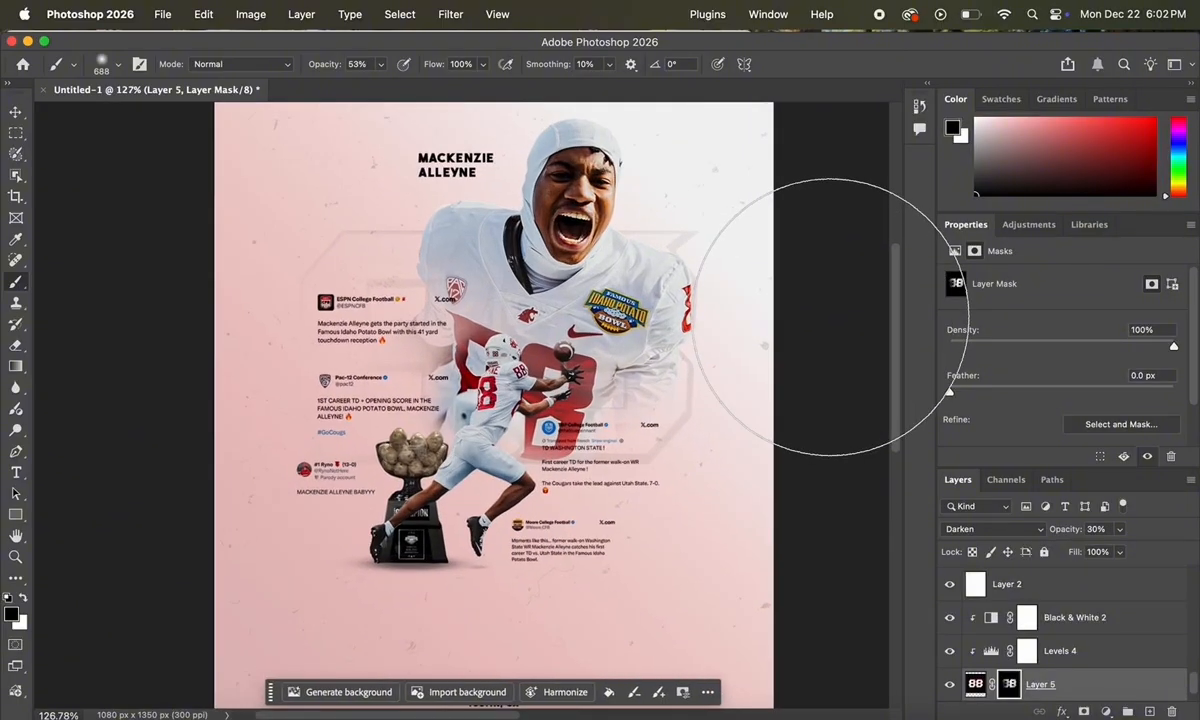
# Step: Raise the 88 layer's opacity to 39% and fade the stadium layer to 16%
pyautogui.click(1121, 530)
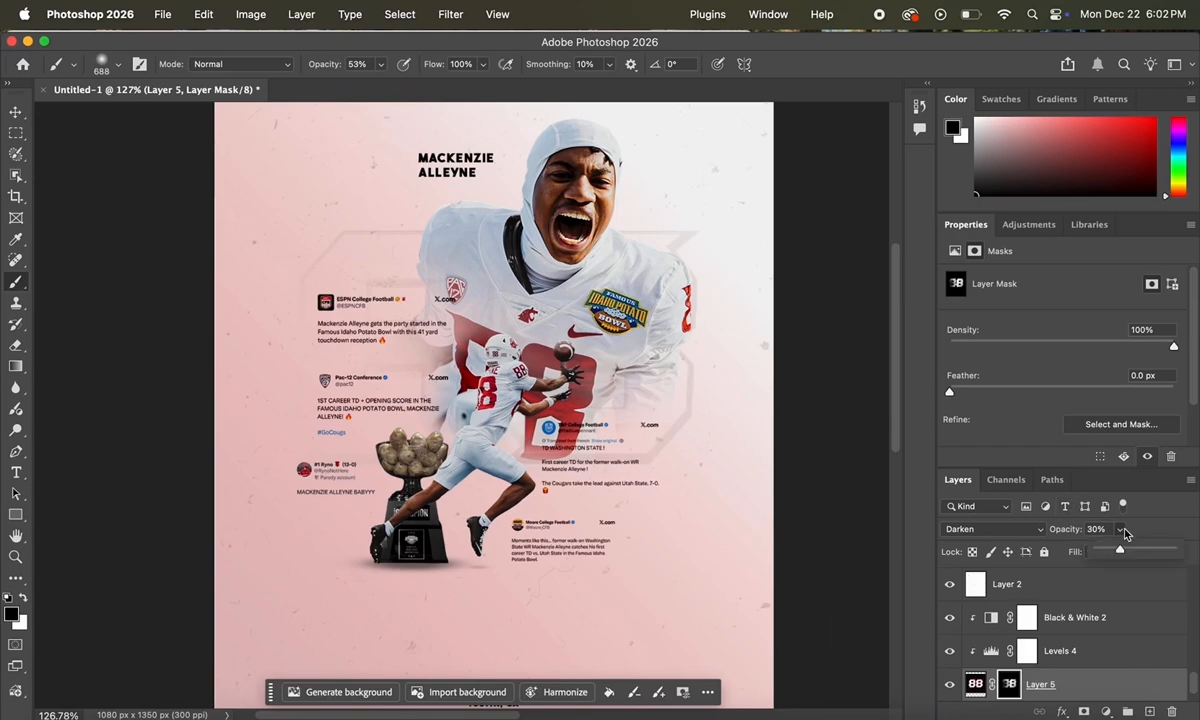
pyautogui.moveTo(1124, 553); pyautogui.dragTo(1128, 553)
pyautogui.scroll(-3, 806, 410)
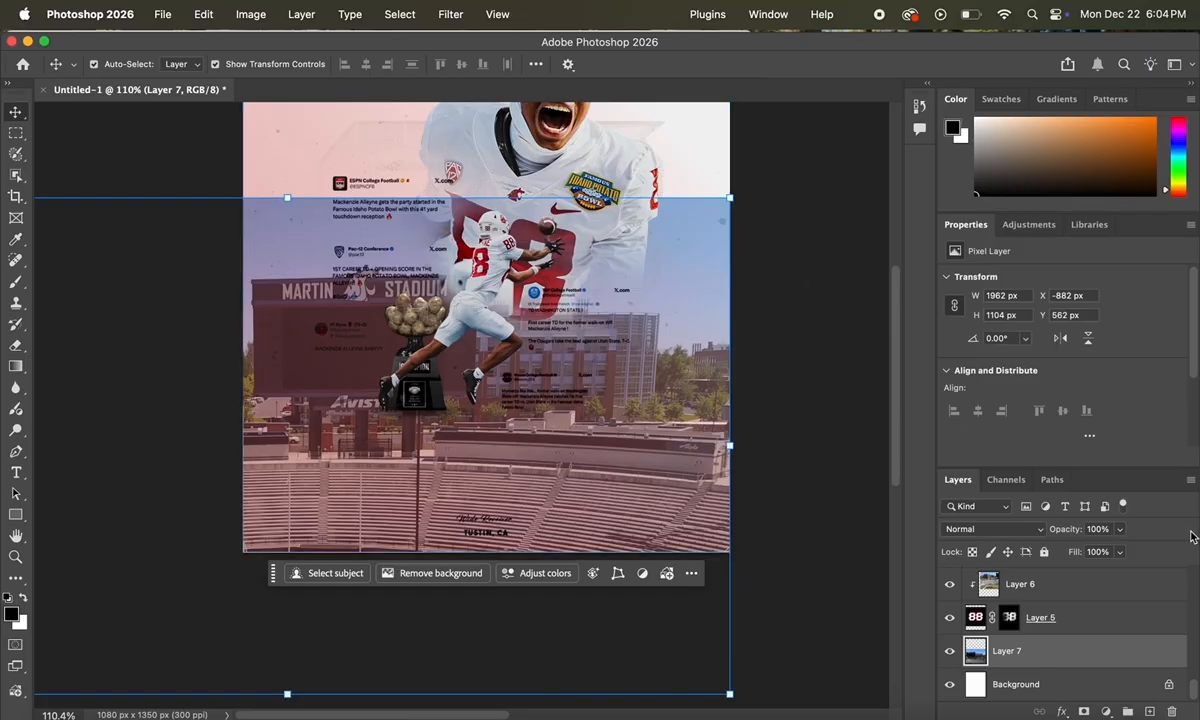
pyautogui.click(1121, 529)
pyautogui.moveTo(1125, 553); pyautogui.dragTo(1059, 553)
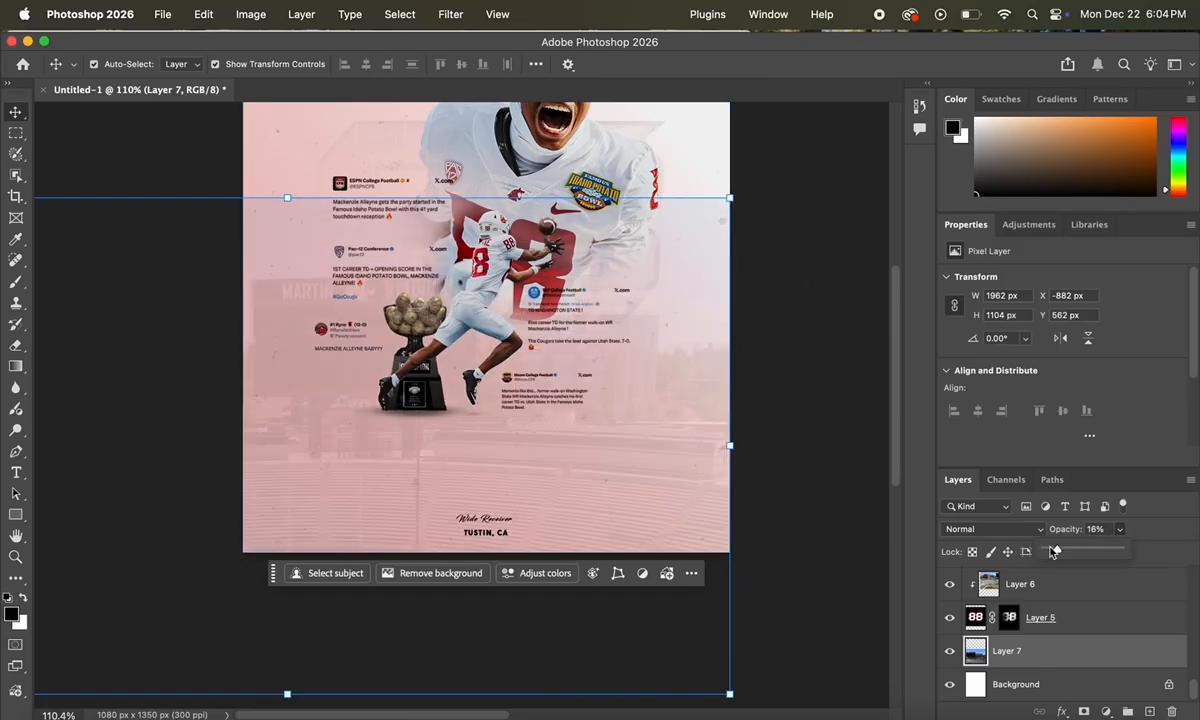
# Step: Try moving the player name down, undo it, deselect, and choose the Object Selection Tool
pyautogui.click(836, 482)
pyautogui.scroll(3, 840, 483)
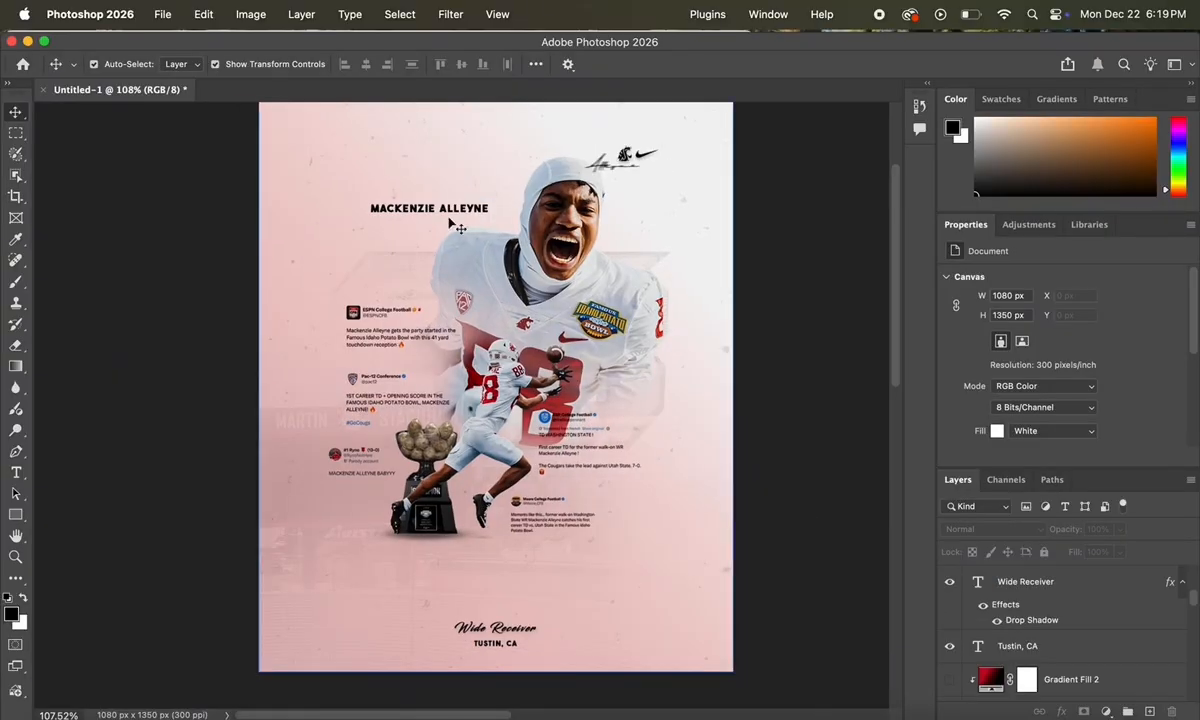
pyautogui.moveTo(445, 213); pyautogui.dragTo(509, 566)
pyautogui.hotkey('ctrl', 'z')
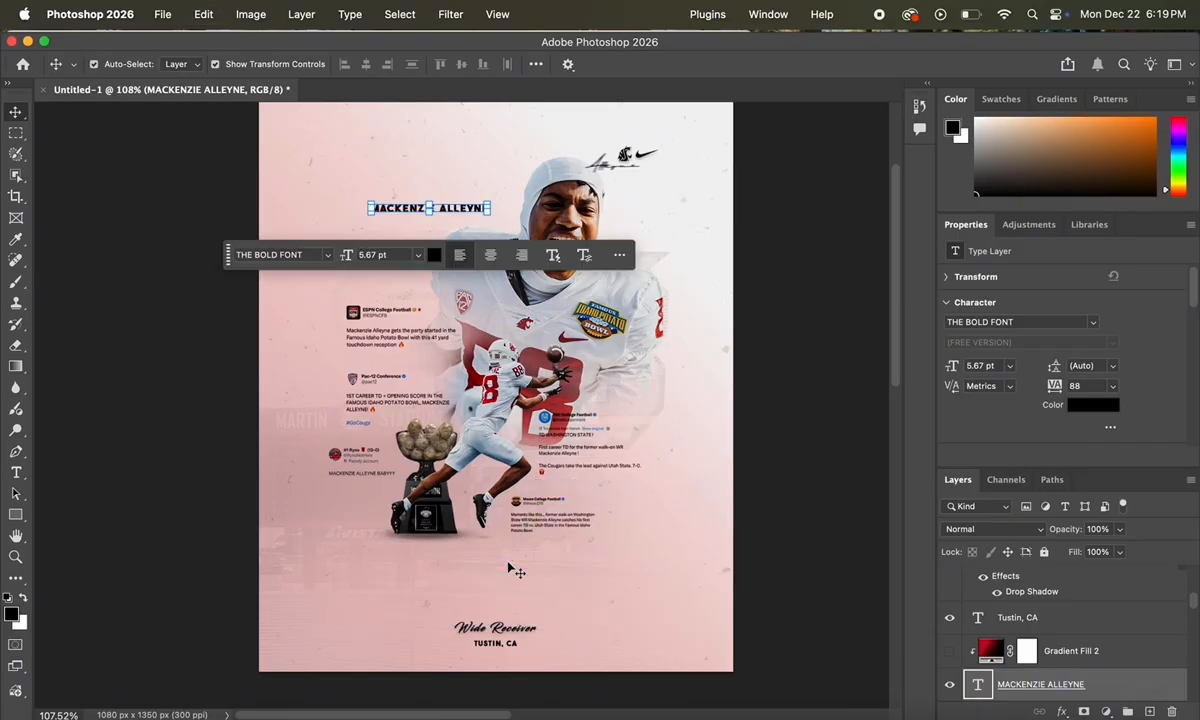
pyautogui.click(851, 466)
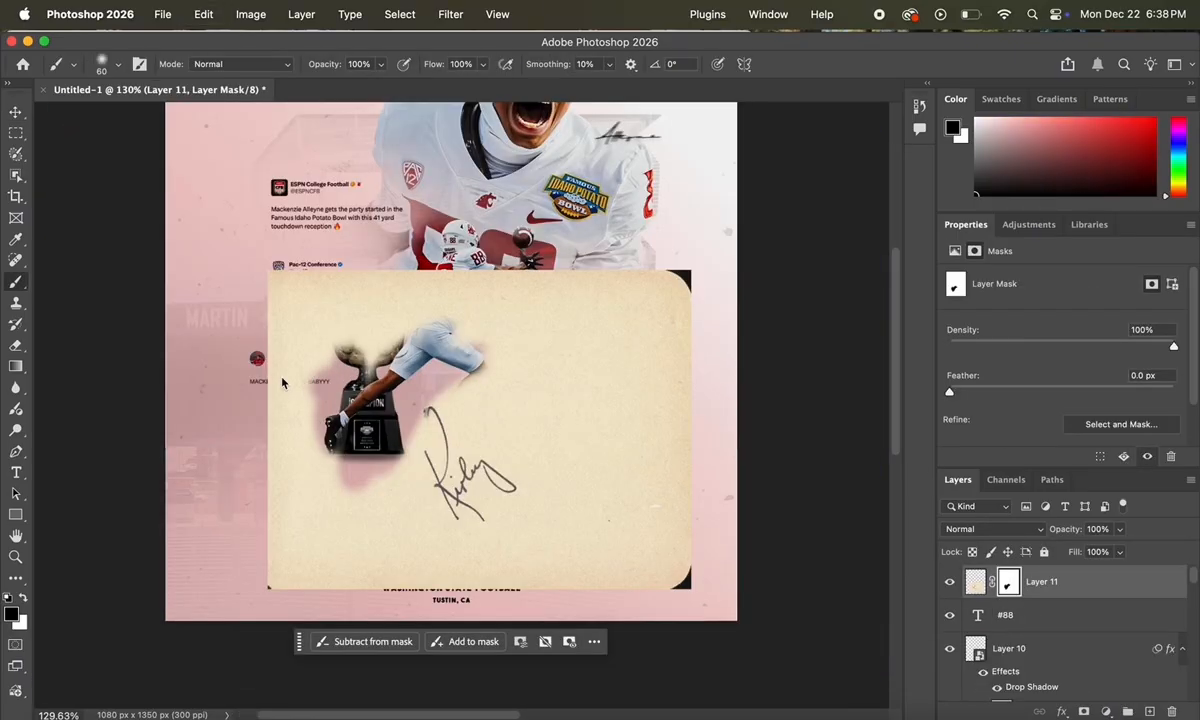
pyautogui.click(16, 175)
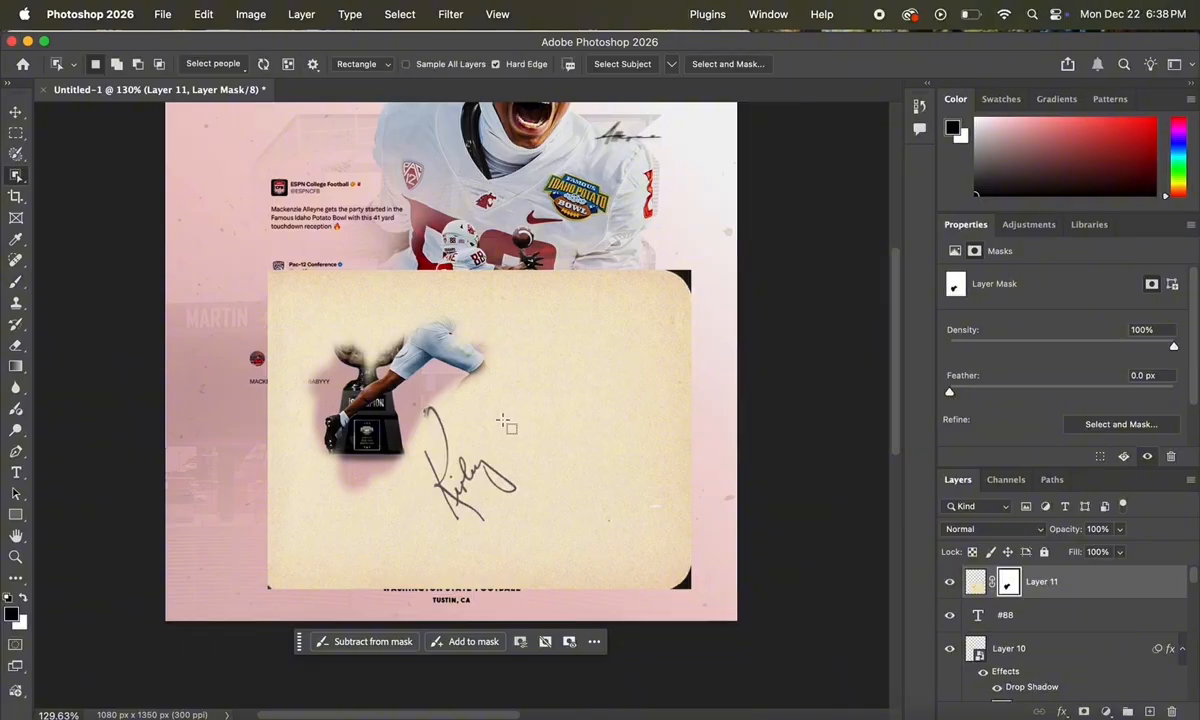
# Step: Box-select the signature, refine it with Shift Edge +5%, and output it as Layer 11's mask
pyautogui.moveTo(490, 397); pyautogui.dragTo(414, 517)
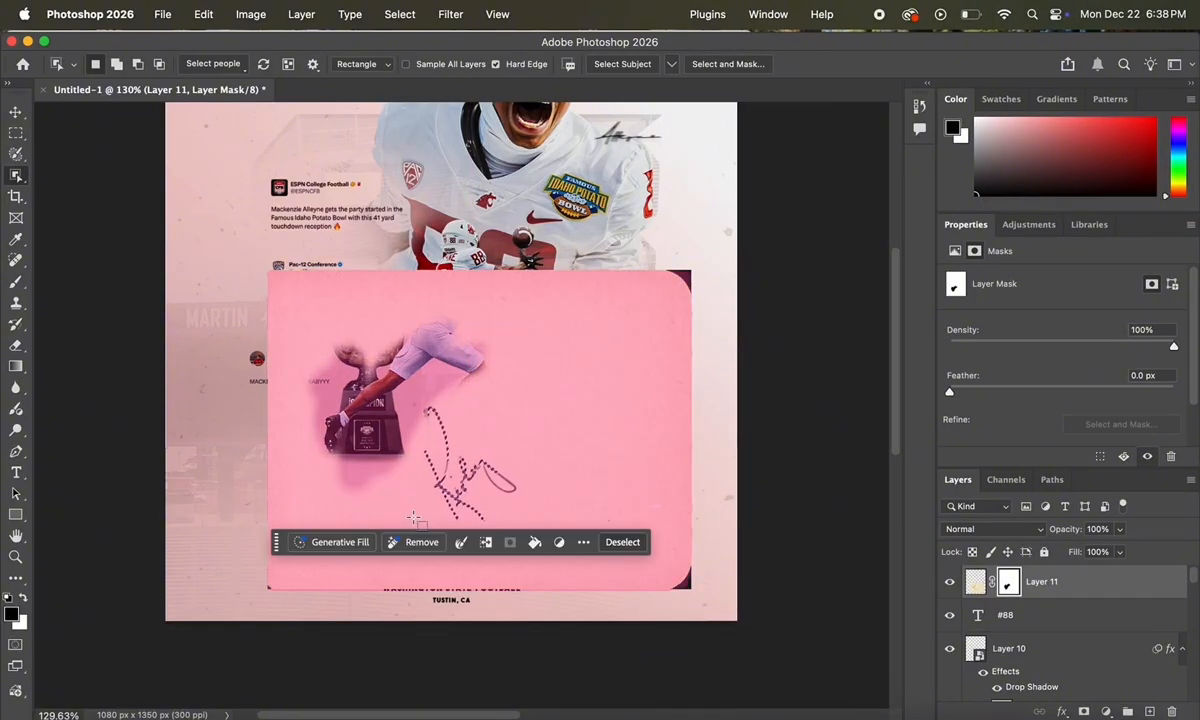
pyautogui.click(622, 542)
pyautogui.moveTo(541, 517); pyautogui.dragTo(382, 434)
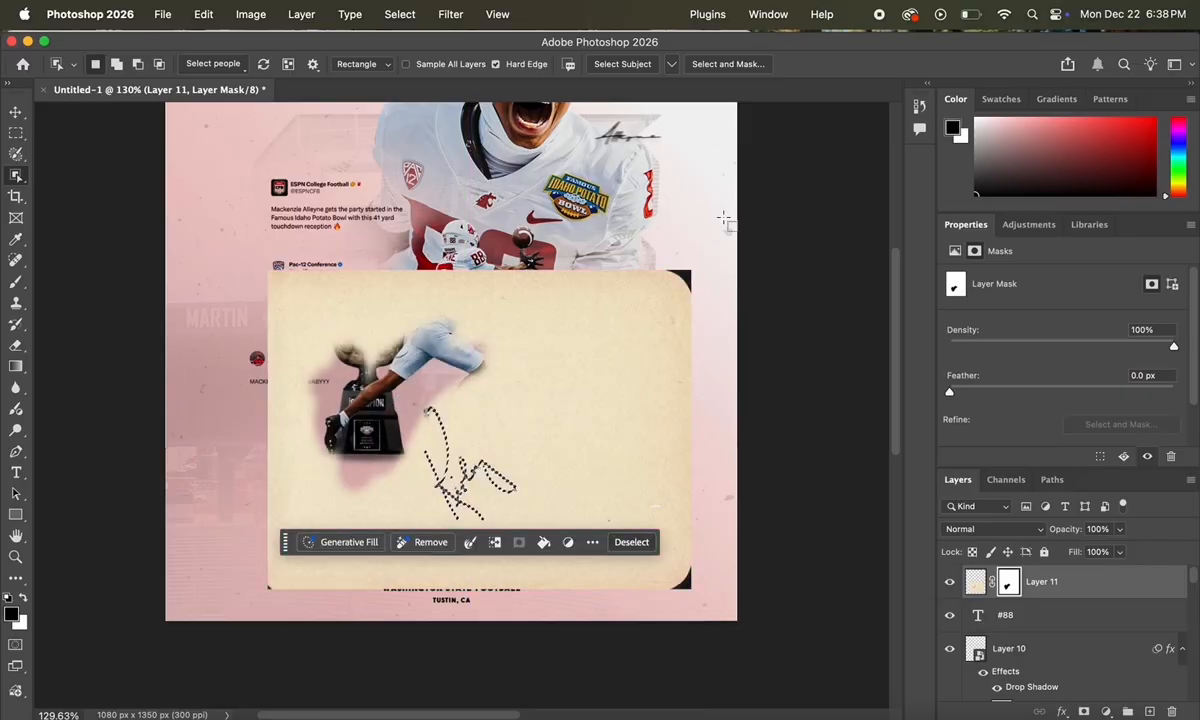
pyautogui.click(727, 64)
pyautogui.scroll(5, 647, 326)
pyautogui.scroll(-3, 647, 326)
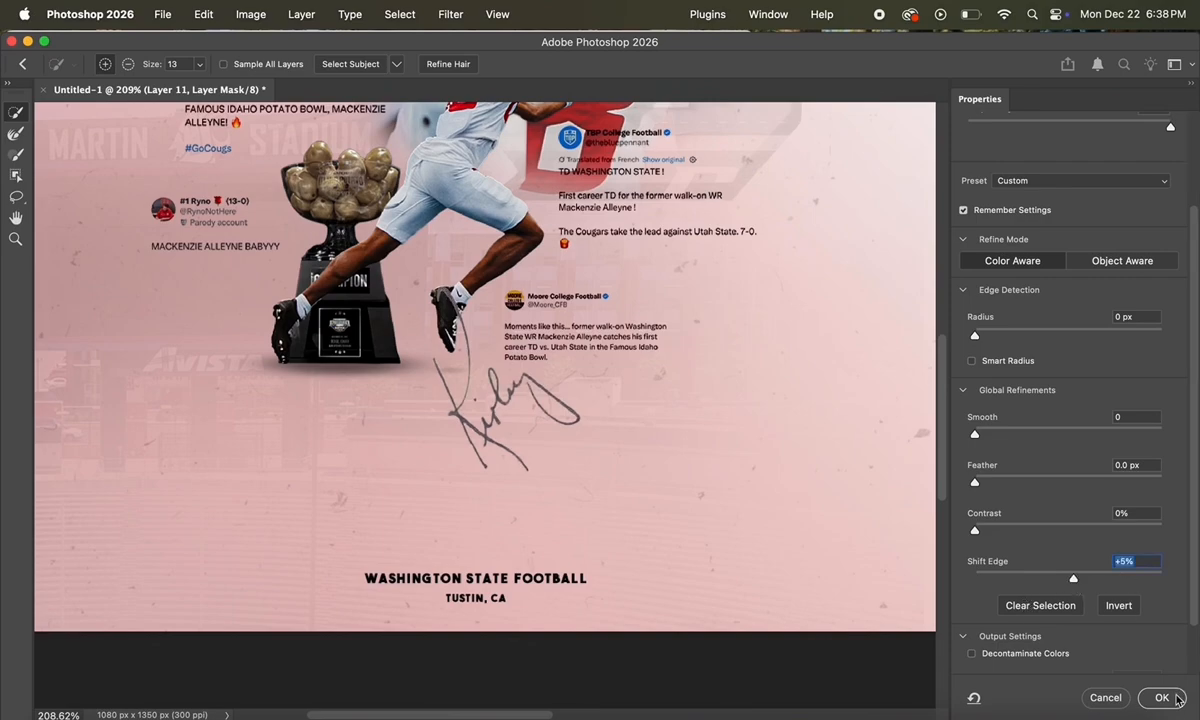
pyautogui.press('Return')
pyautogui.click(1095, 581)
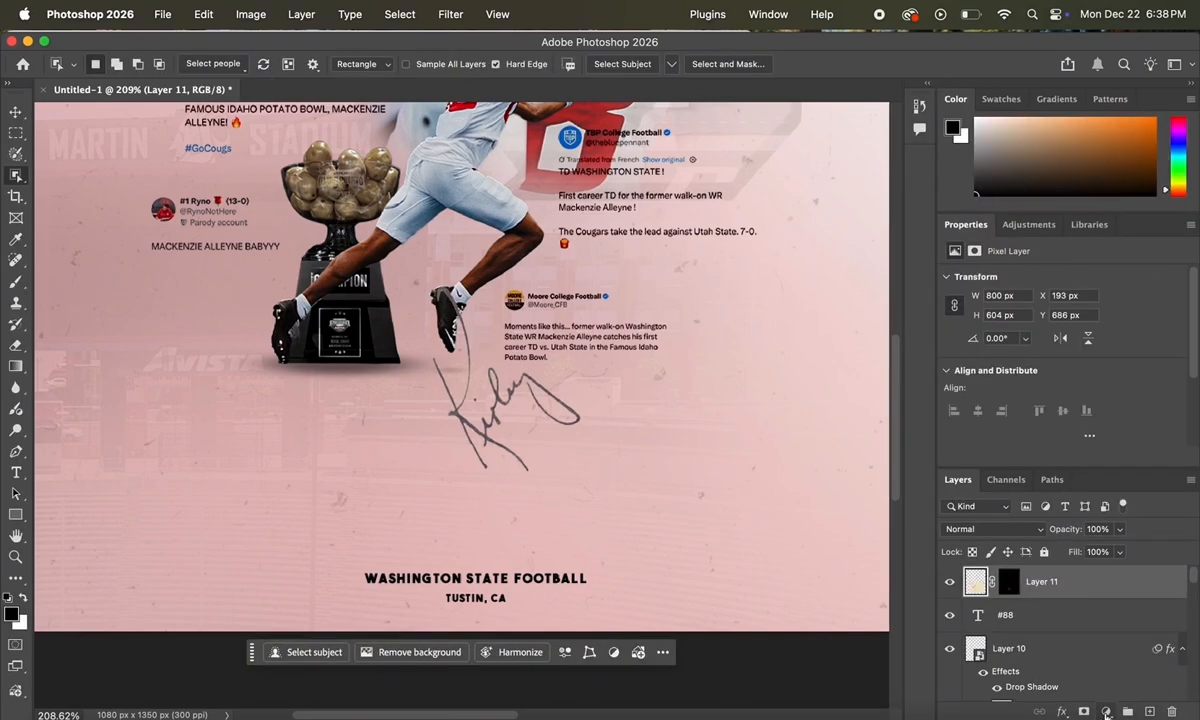
# Step: Clip Black & White and Levels adjustments to the signature, darkening midtones to 0.39
pyautogui.click(1106, 712)
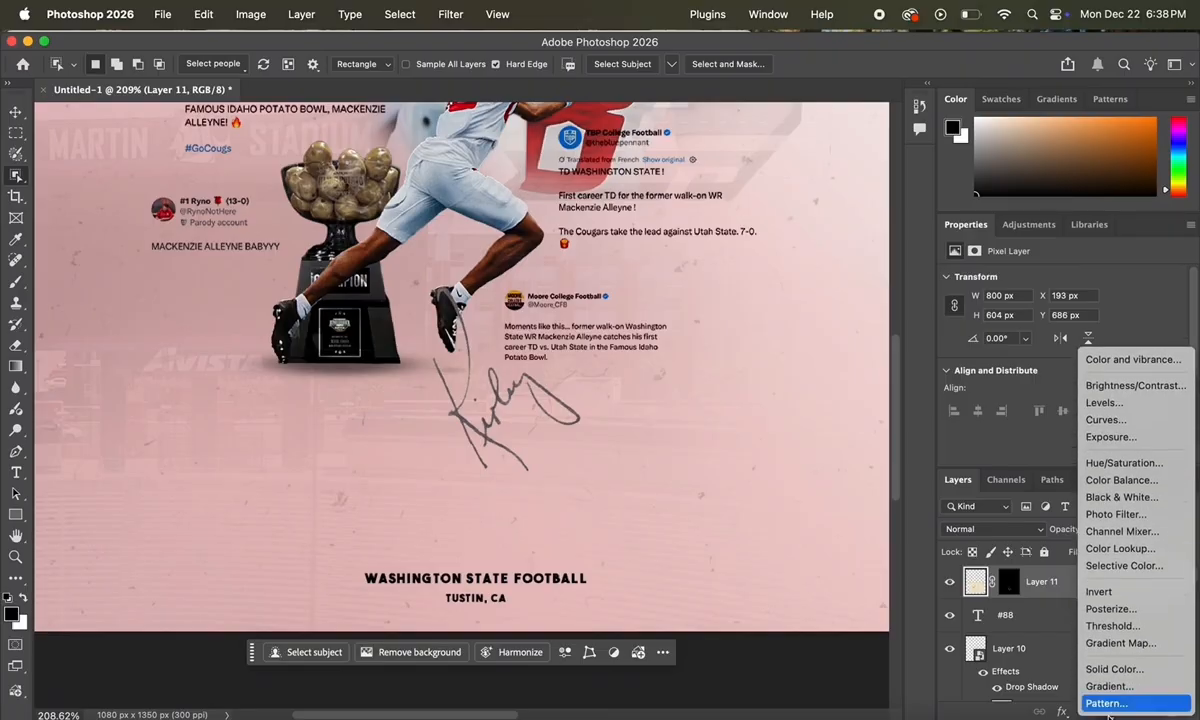
pyautogui.click(1131, 497)
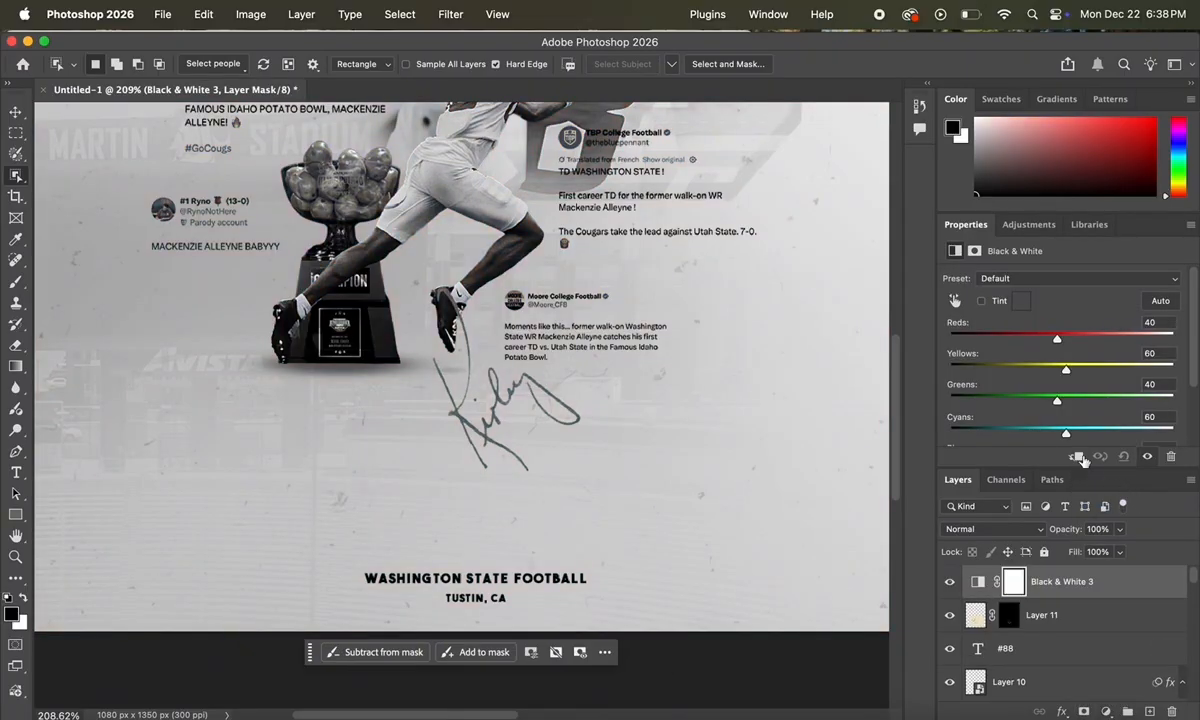
pyautogui.click(1078, 457)
pyautogui.click(1082, 624)
pyautogui.click(1104, 708)
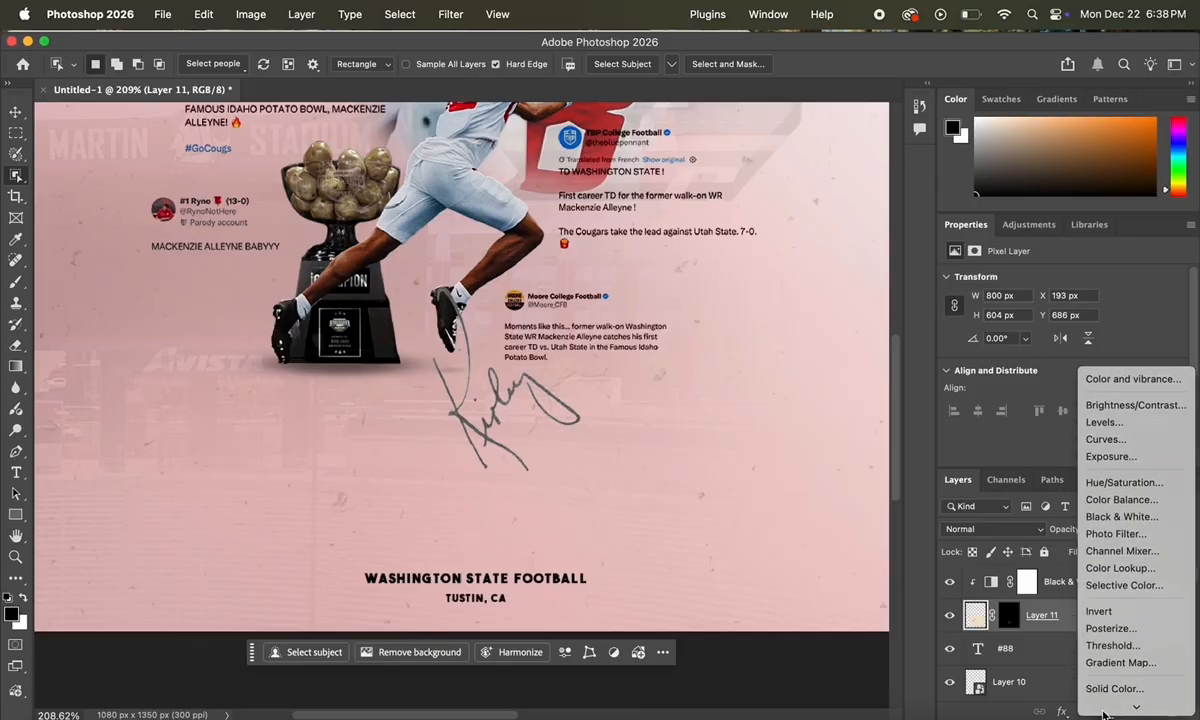
pyautogui.click(1100, 399)
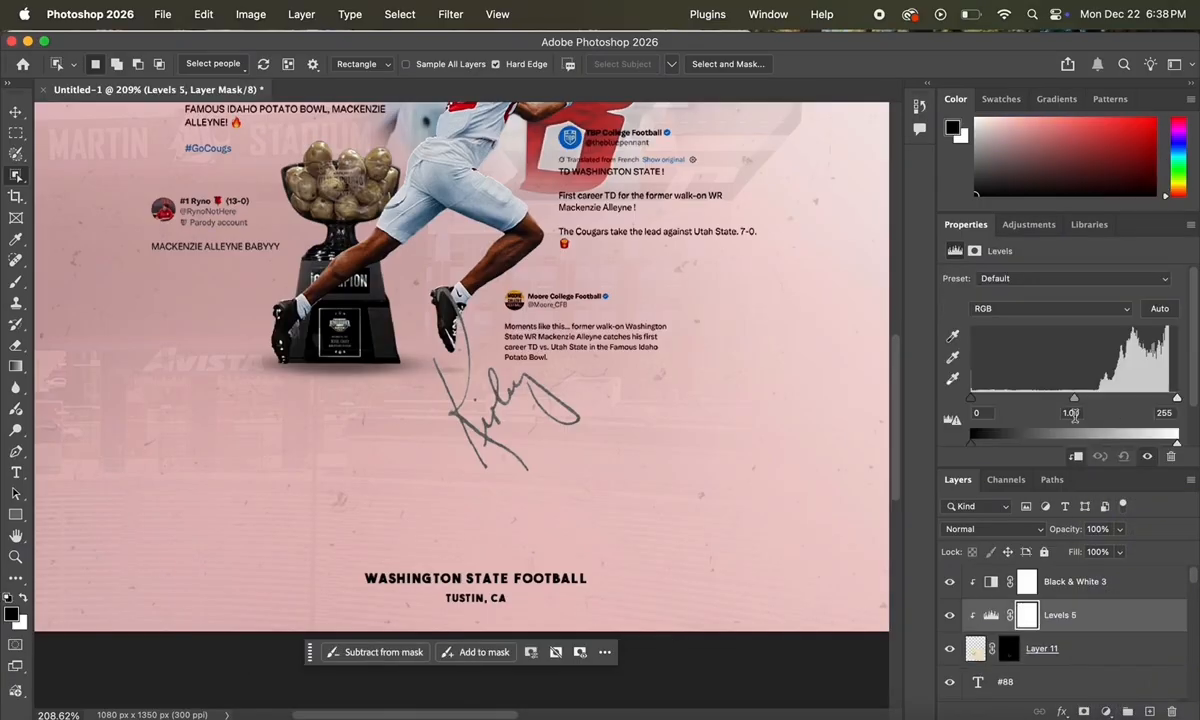
pyautogui.moveTo(1073, 398)
pyautogui.mouseDown()
pyautogui.moveTo(1143, 410)
pyautogui.moveTo(1128, 405)
pyautogui.mouseUp()
# Step: Move the signature down about 78 px and rotate it to about 29.5°
pyautogui.press('v')
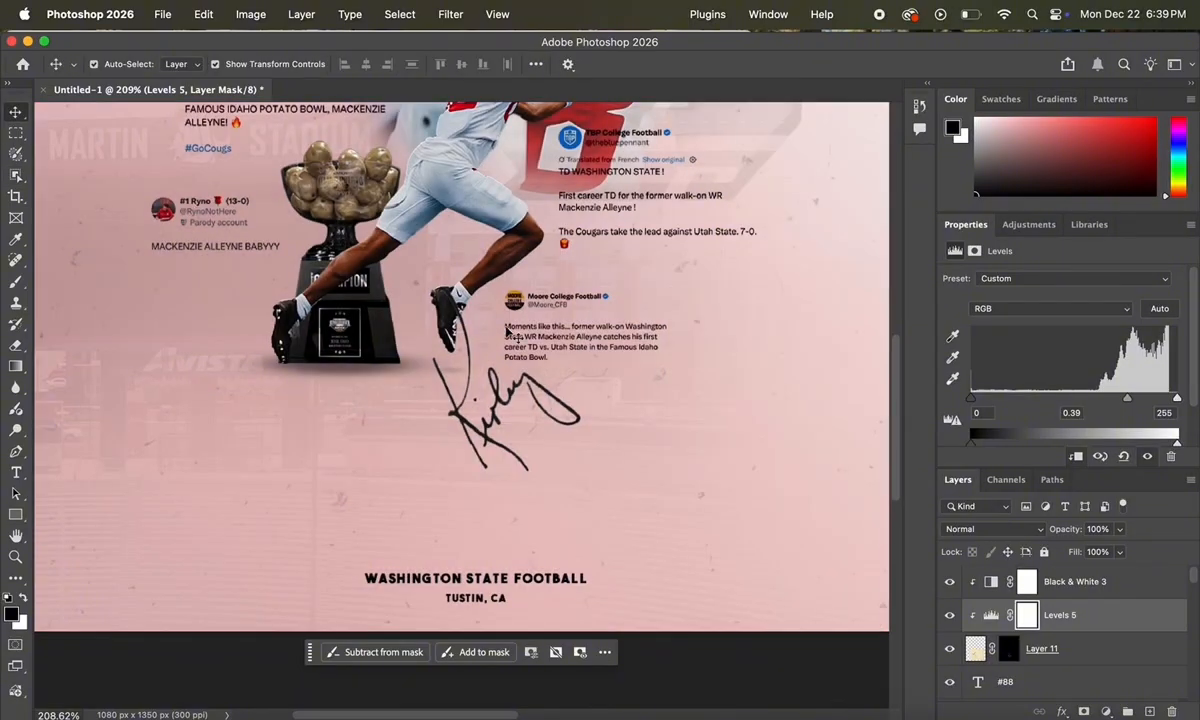
pyautogui.moveTo(495, 404)
pyautogui.mouseDown()
pyautogui.moveTo(495, 470)
pyautogui.moveTo(460, 522)
pyautogui.mouseUp()
pyautogui.moveTo(862, 439); pyautogui.dragTo(664, 525)
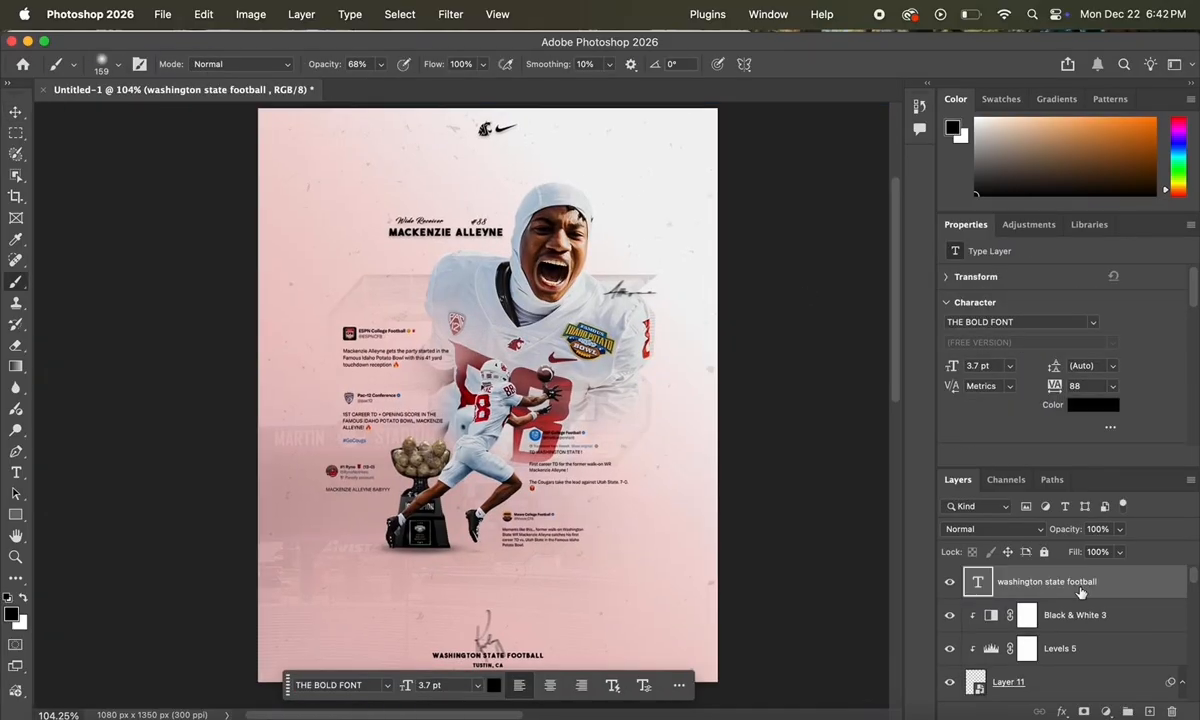
pyautogui.press('super+alt+shift+e')
pyautogui.click(450, 14)
# Step: In Camera Raw on the merged layer, set Blacks -17, Texture +23, Clarity +10 and Vibrance +11
pyautogui.click(447, 154)
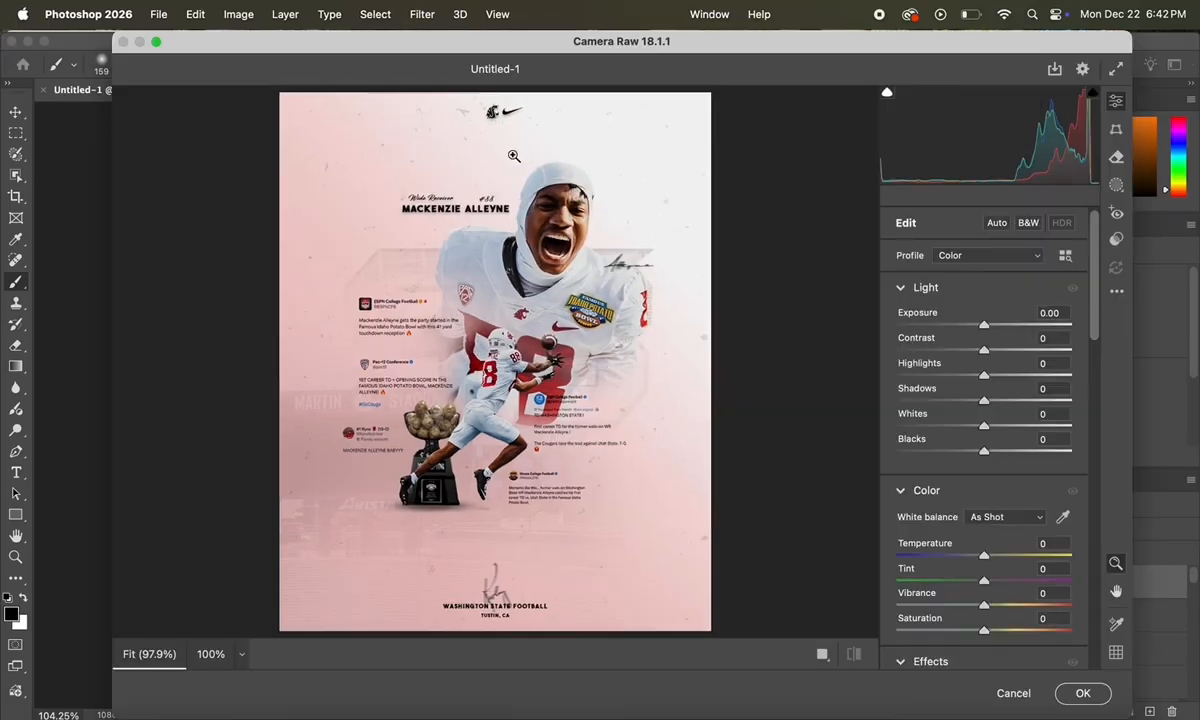
pyautogui.click(960, 453)
pyautogui.moveTo(960, 453); pyautogui.dragTo(970, 455)
pyautogui.scroll(-2, 990, 545)
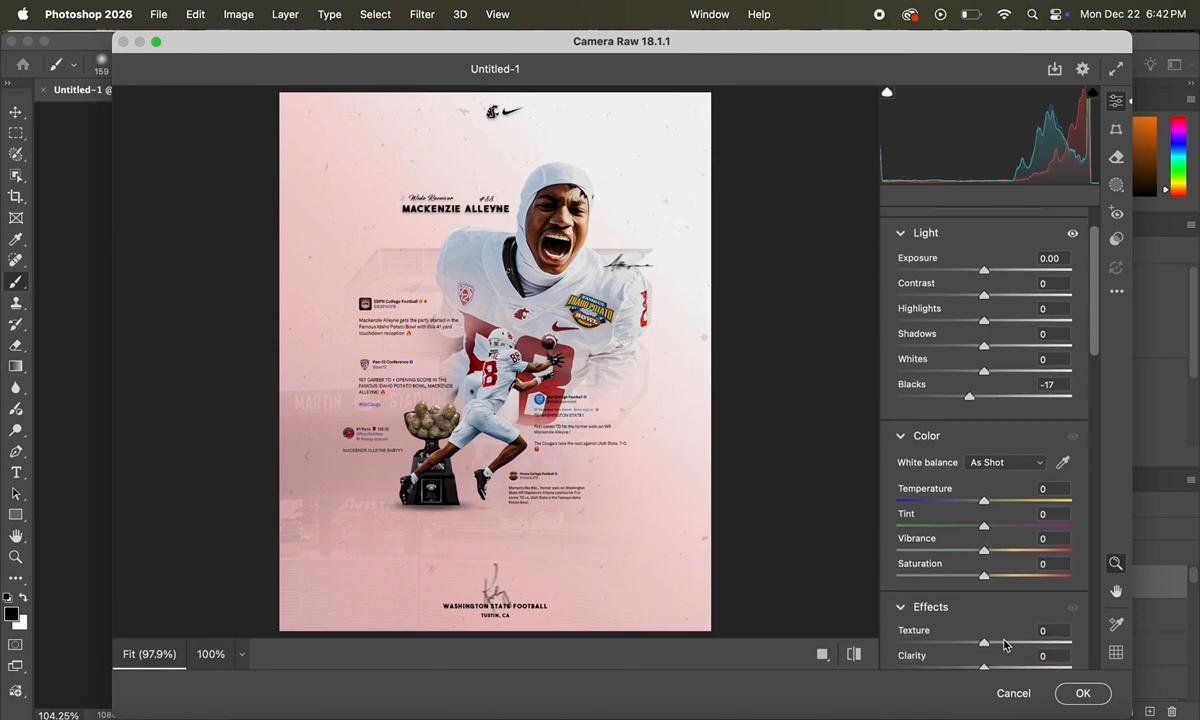
pyautogui.click(1005, 643)
pyautogui.click(995, 668)
pyautogui.moveTo(994, 671); pyautogui.dragTo(993, 671)
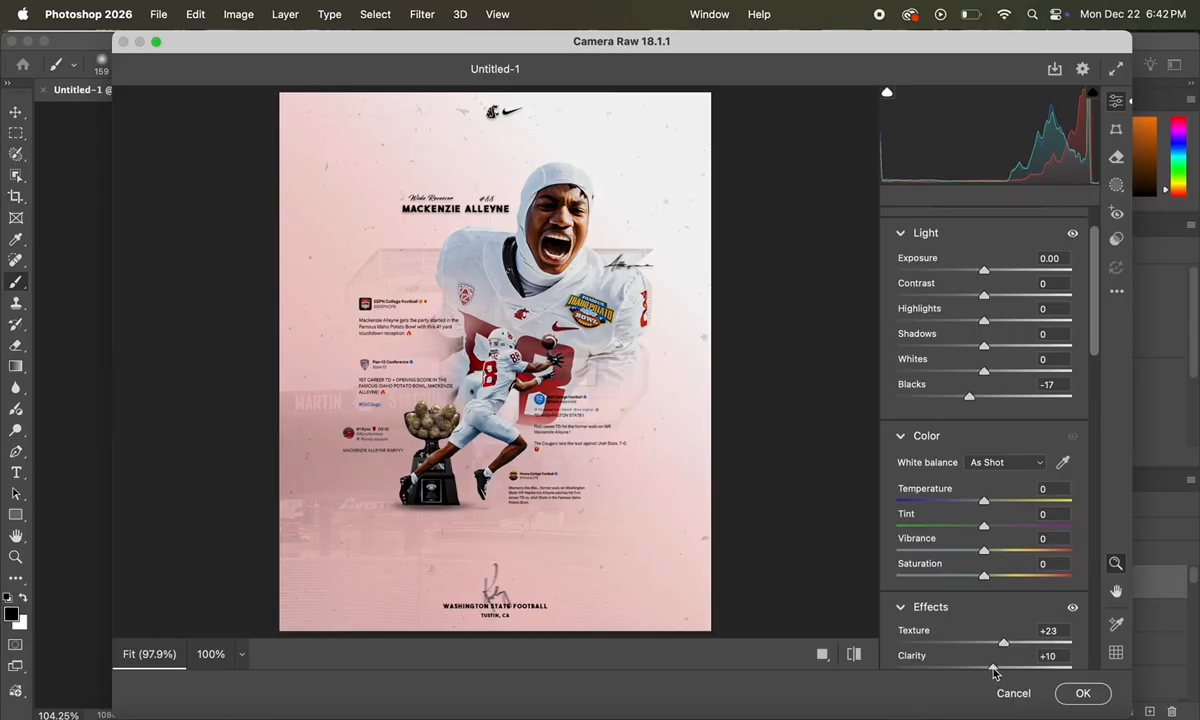
pyautogui.click(998, 551)
pyautogui.moveTo(996, 556); pyautogui.dragTo(993, 551)
# Step: Set Reds saturation to +66 and apply the grade to the poster
pyautogui.scroll(2, 577, 435)
pyautogui.scroll(-1, 577, 435)
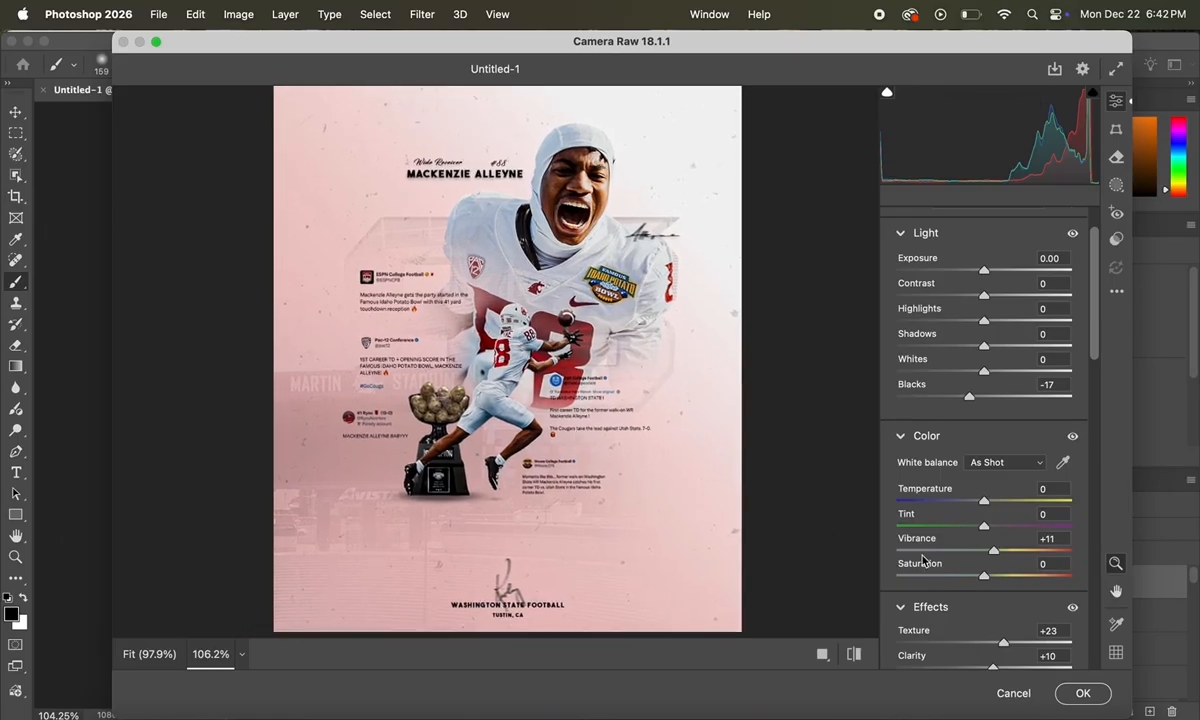
pyautogui.scroll(-4, 1005, 540)
pyautogui.scroll(-3, 1005, 540)
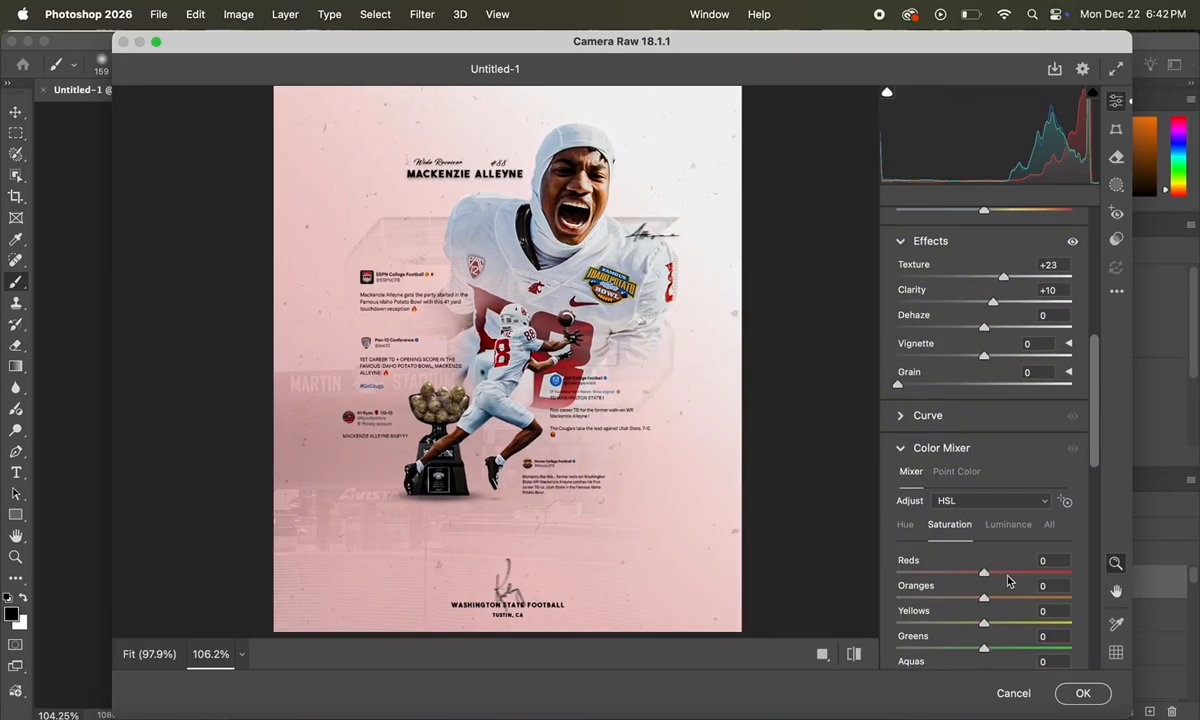
pyautogui.click(1013, 576)
pyautogui.moveTo(1013, 576); pyautogui.dragTo(1033, 561)
pyautogui.scroll(-5, 778, 452)
pyautogui.scroll(3, 778, 452)
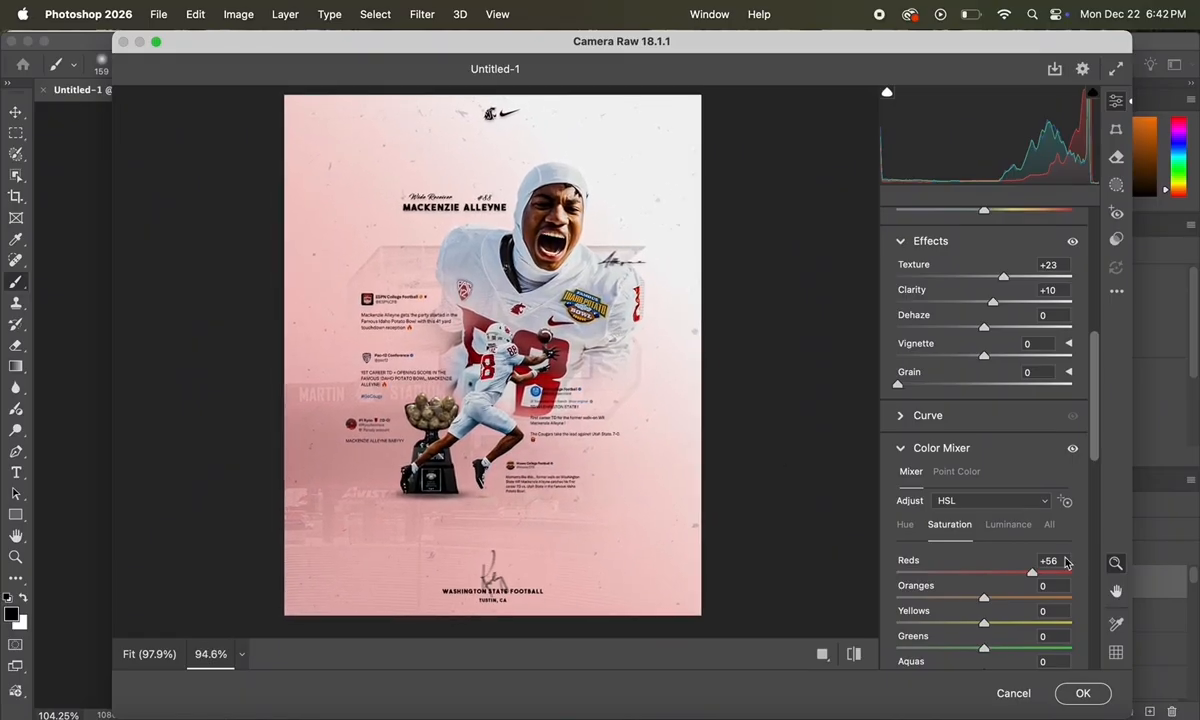
pyautogui.moveTo(1067, 576); pyautogui.dragTo(1073, 576)
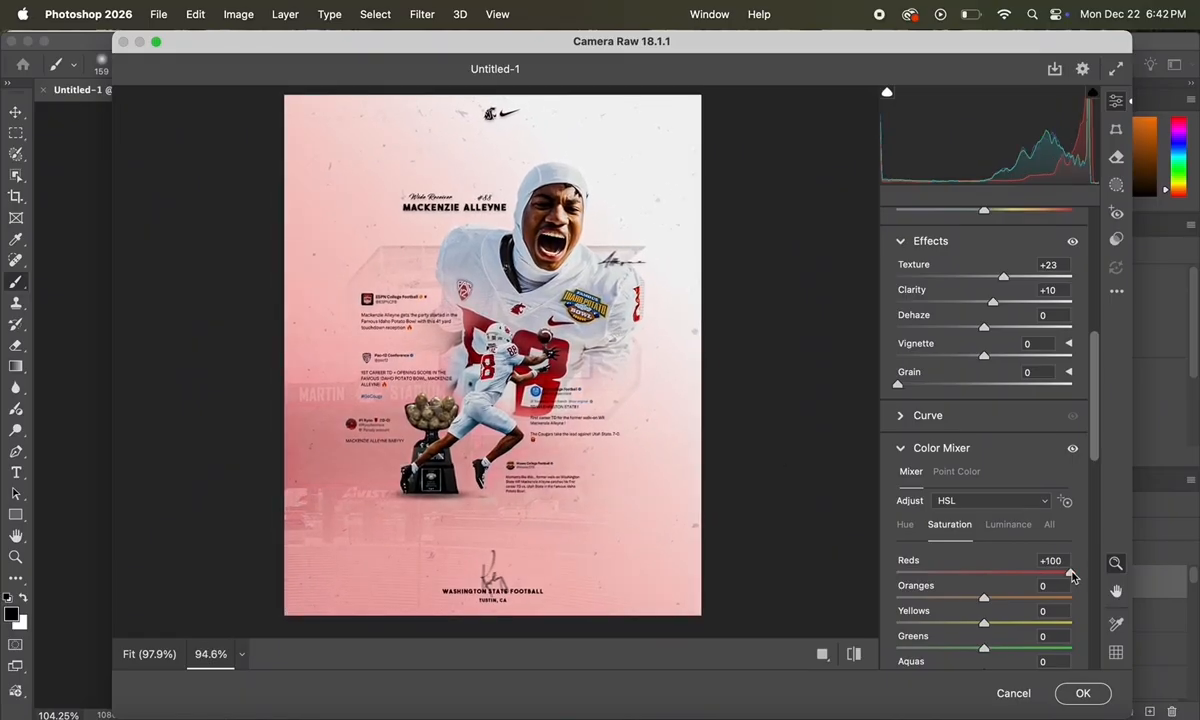
pyautogui.moveTo(1071, 578); pyautogui.dragTo(1043, 578)
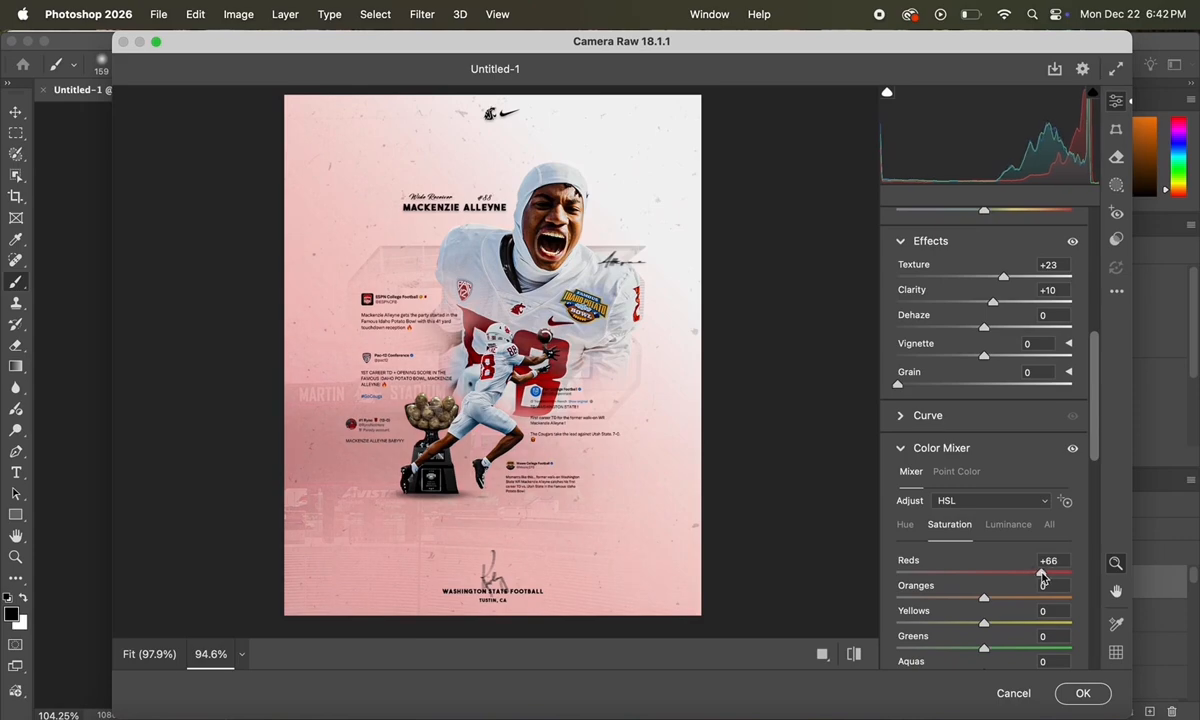
pyautogui.scroll(3, 828, 468)
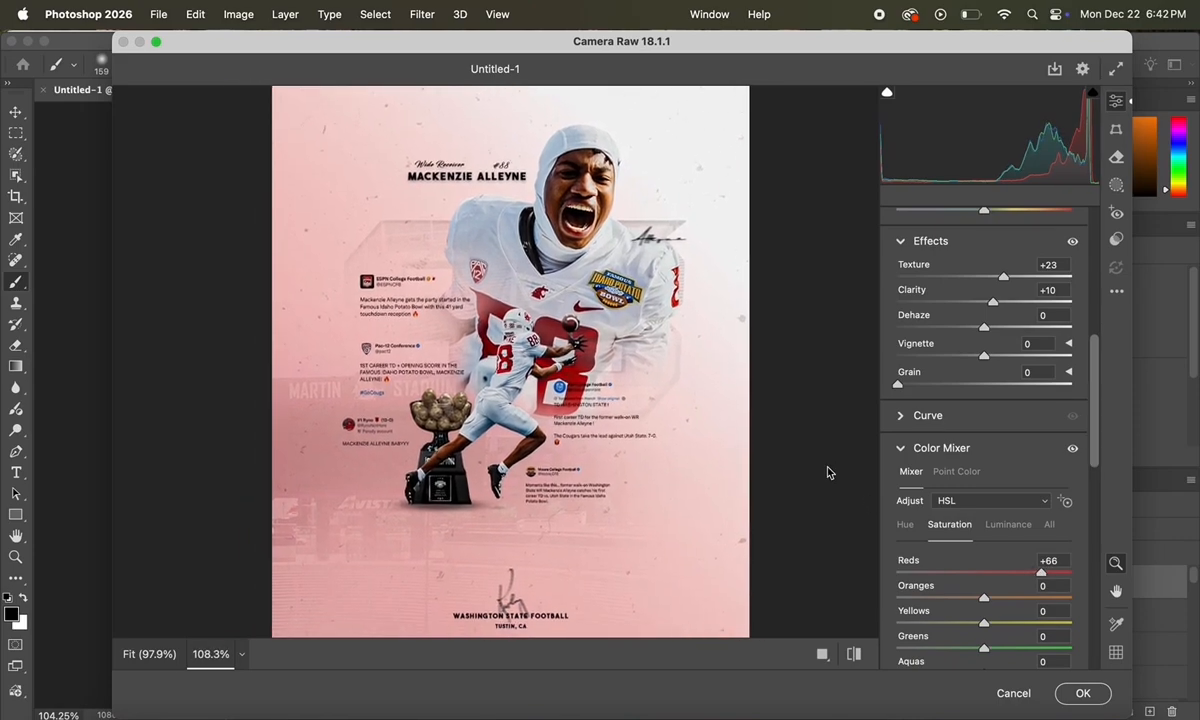
pyautogui.press('Return')
pyautogui.scroll(-2, 822, 445)
pyautogui.scroll(1, 822, 445)
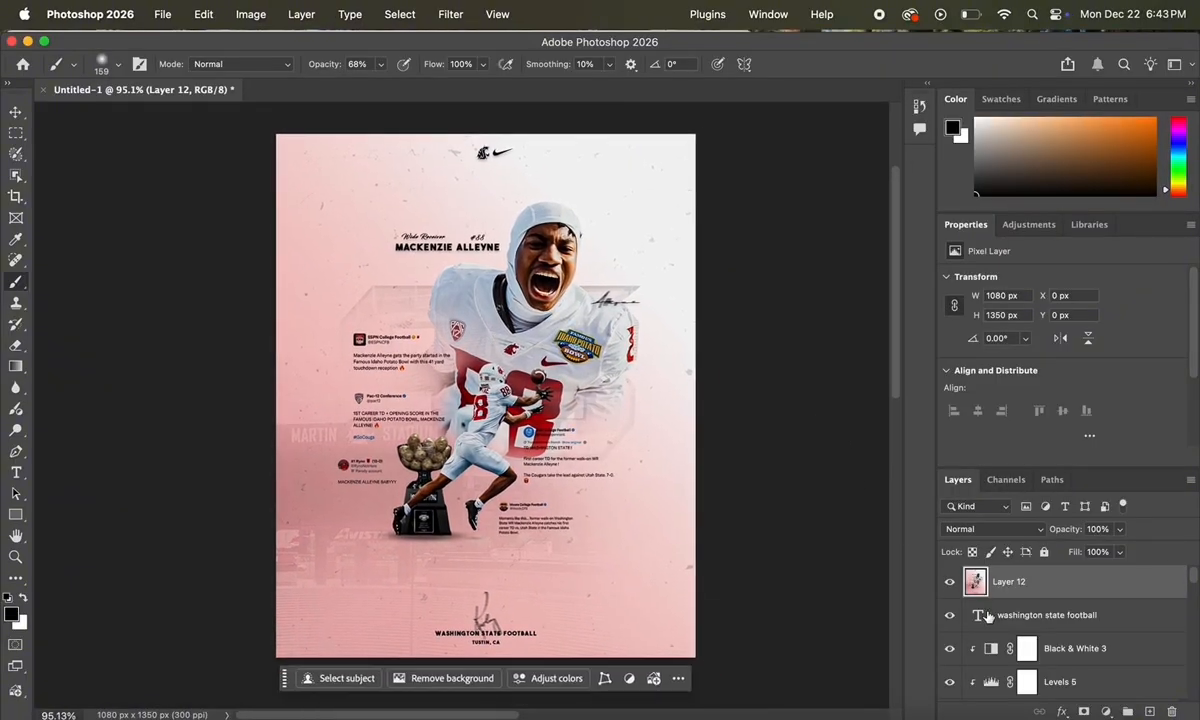